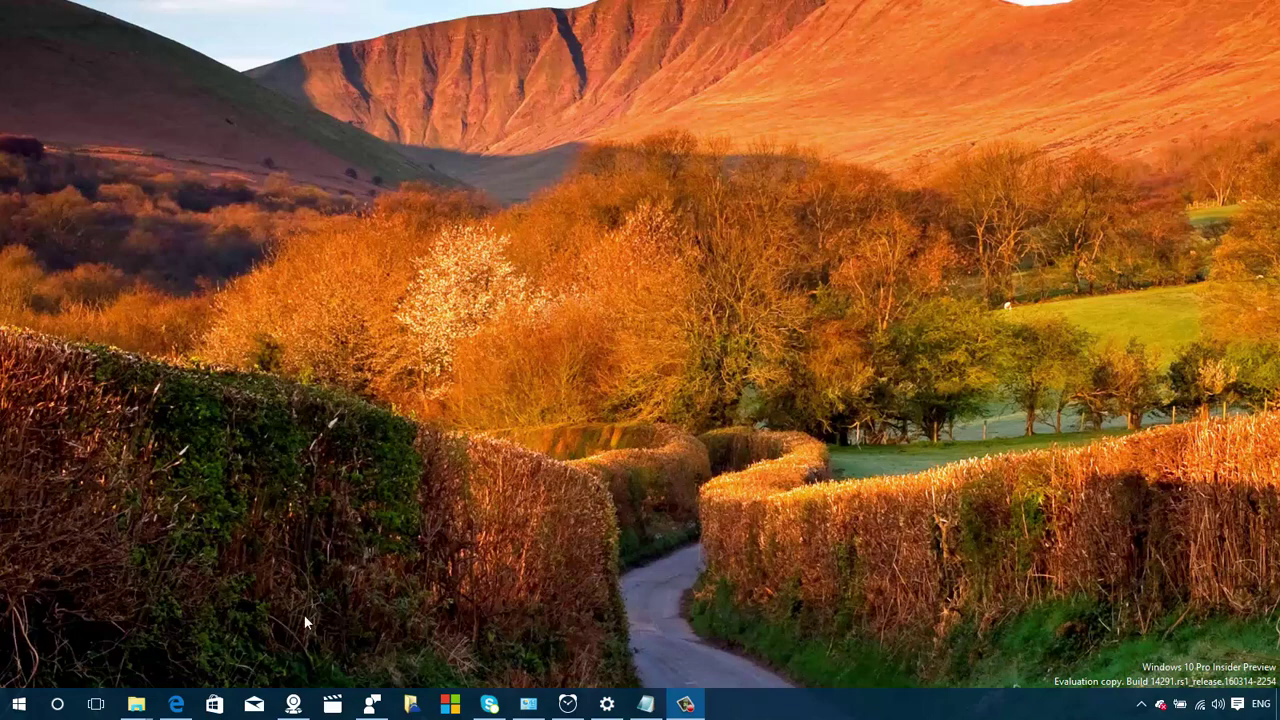
- Switch to Microsoft Edge and open the Get extensions page from the Extensions pane
click(188, 703)
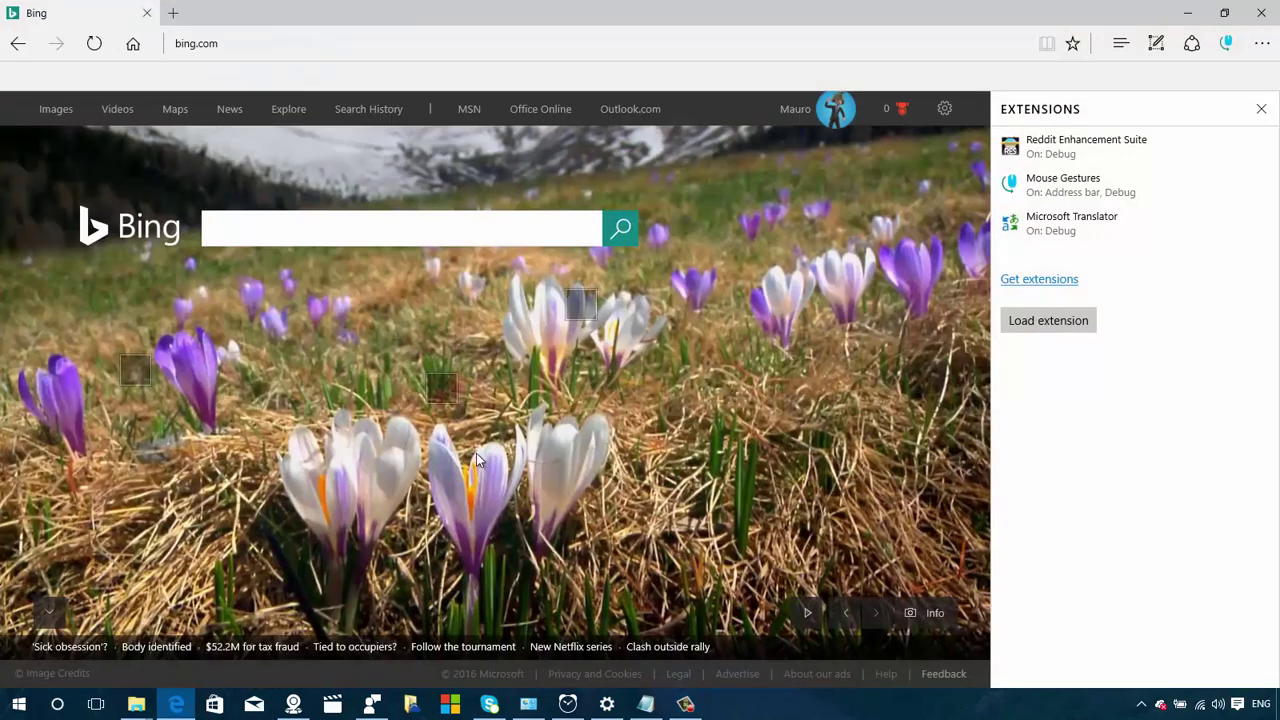
click(1262, 110)
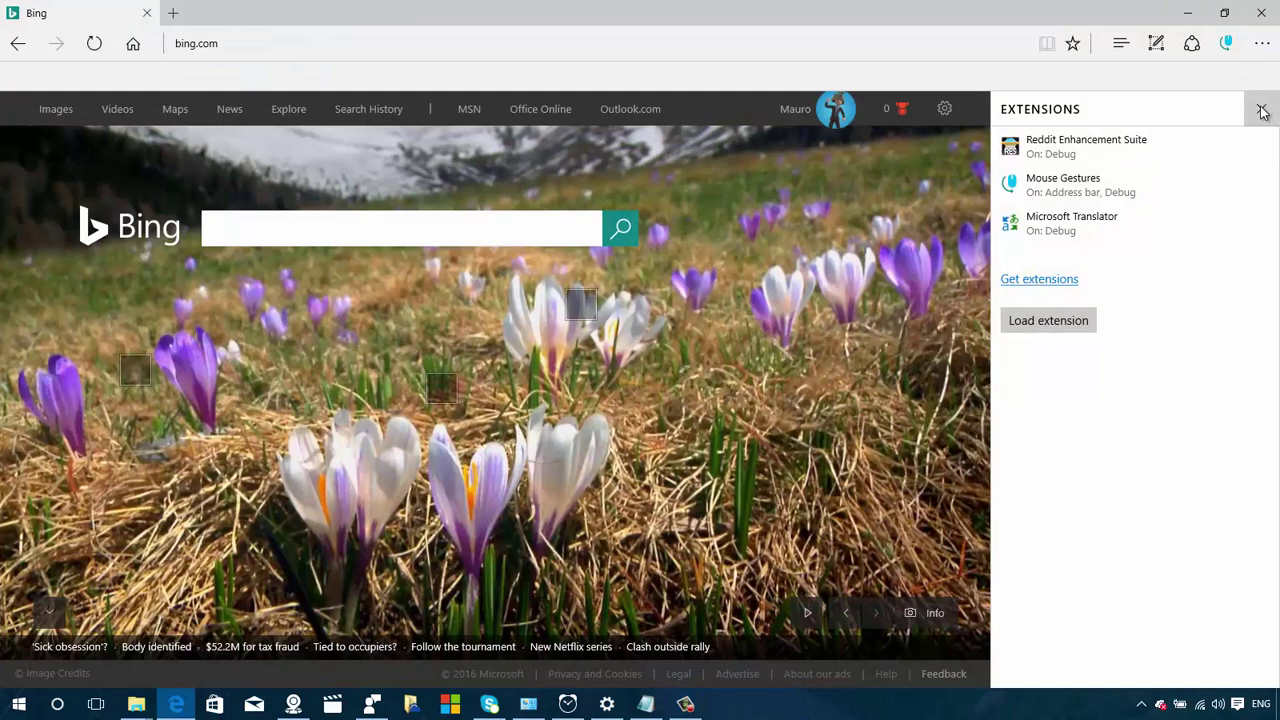
click(1263, 44)
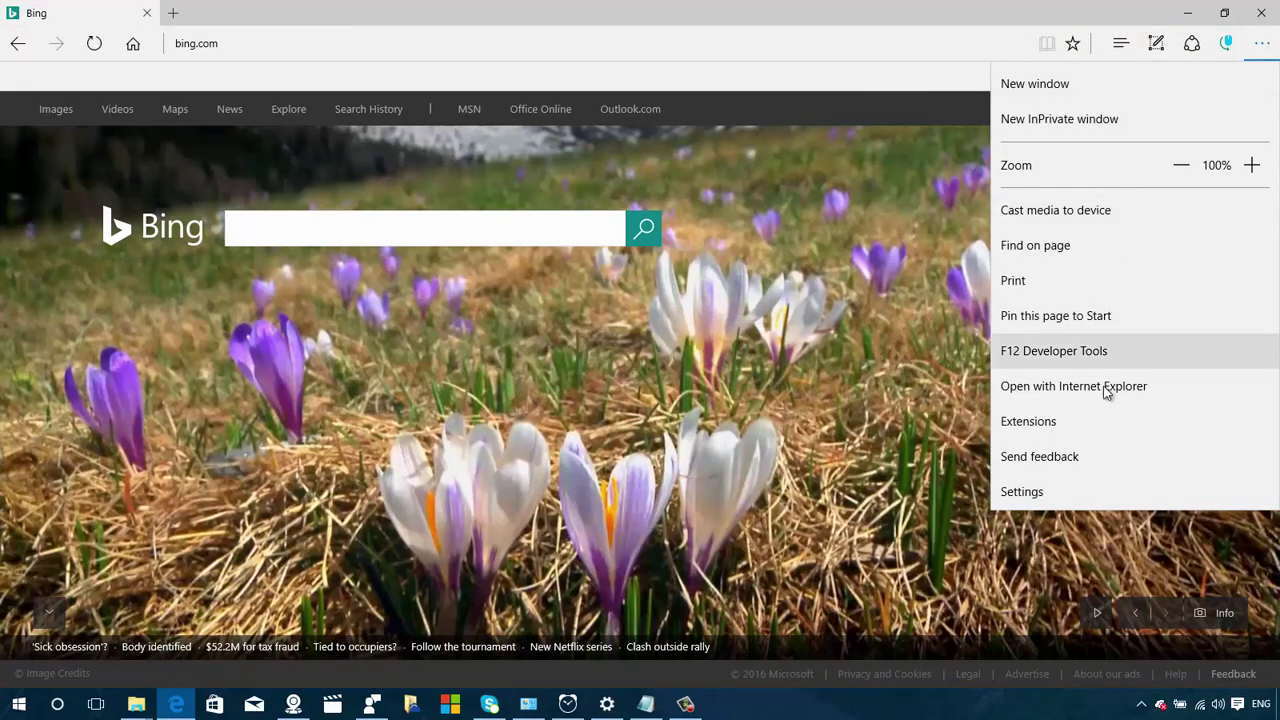
click(1030, 424)
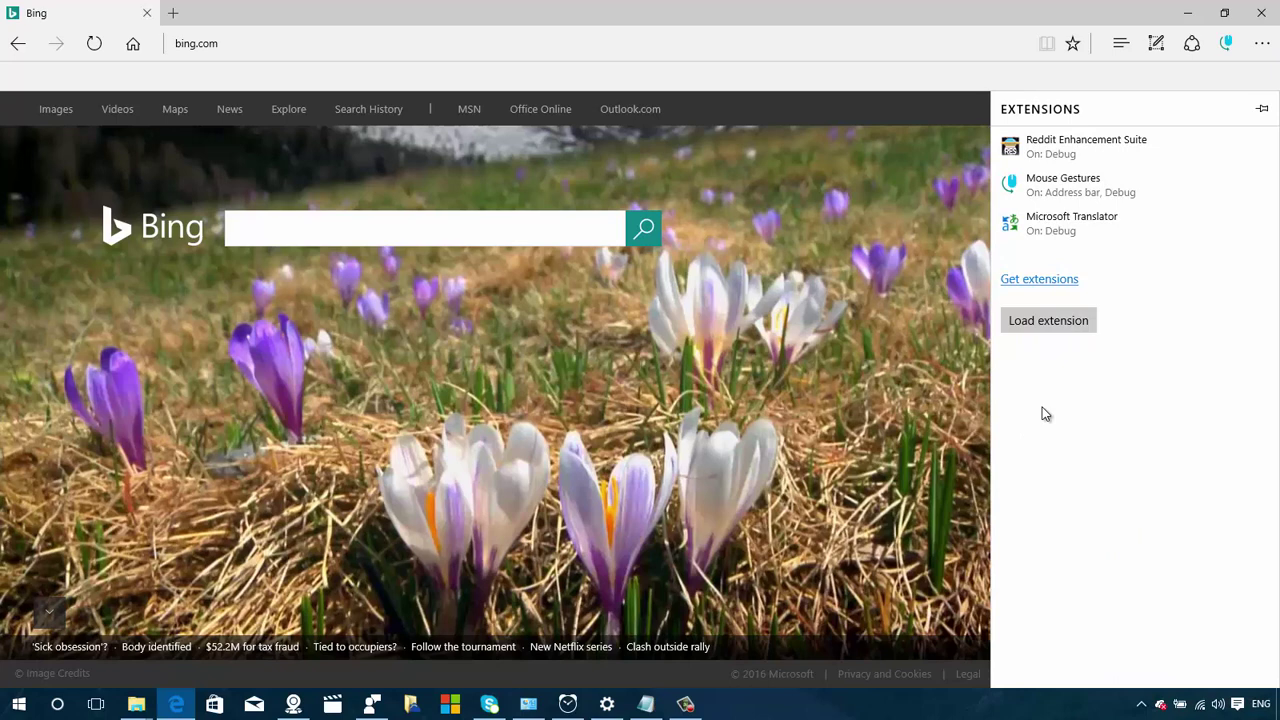
click(1034, 284)
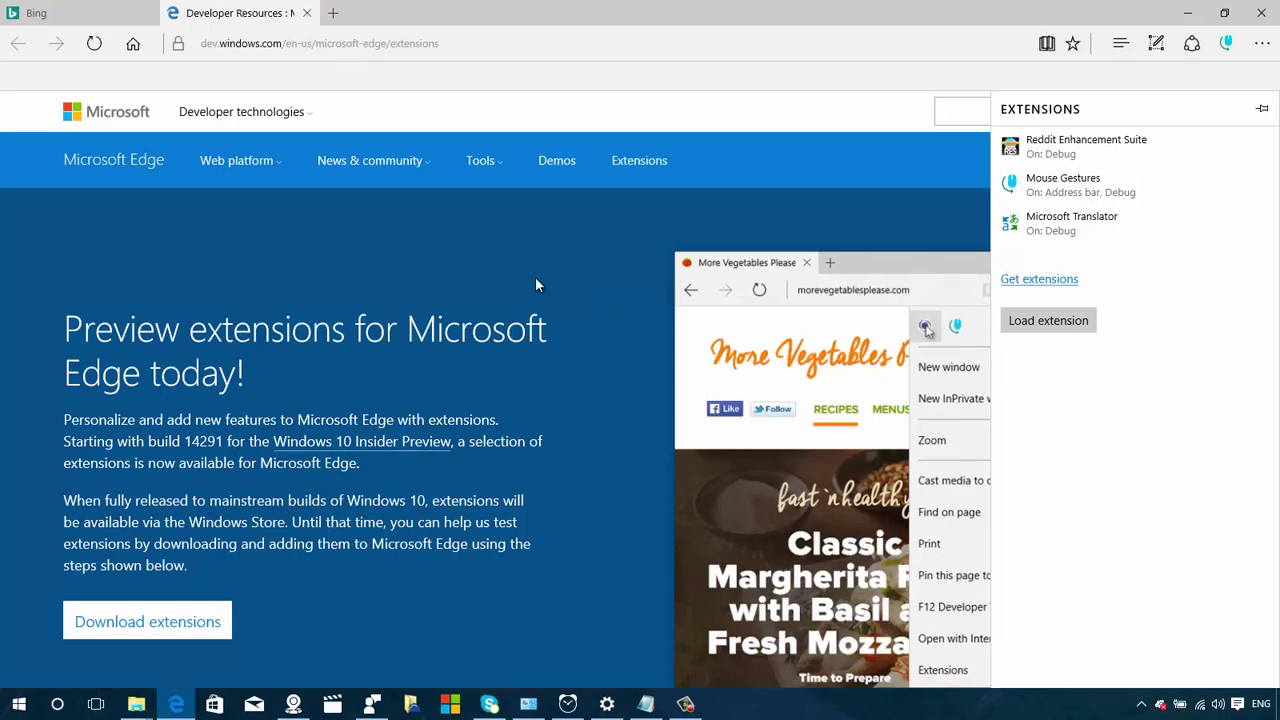
- Look through the Microsoft Translator, Reddit Enhancement Suite and Mouse Gestures extensions offered on the preview page
click(536, 286)
scroll(545, 286, down, 8)
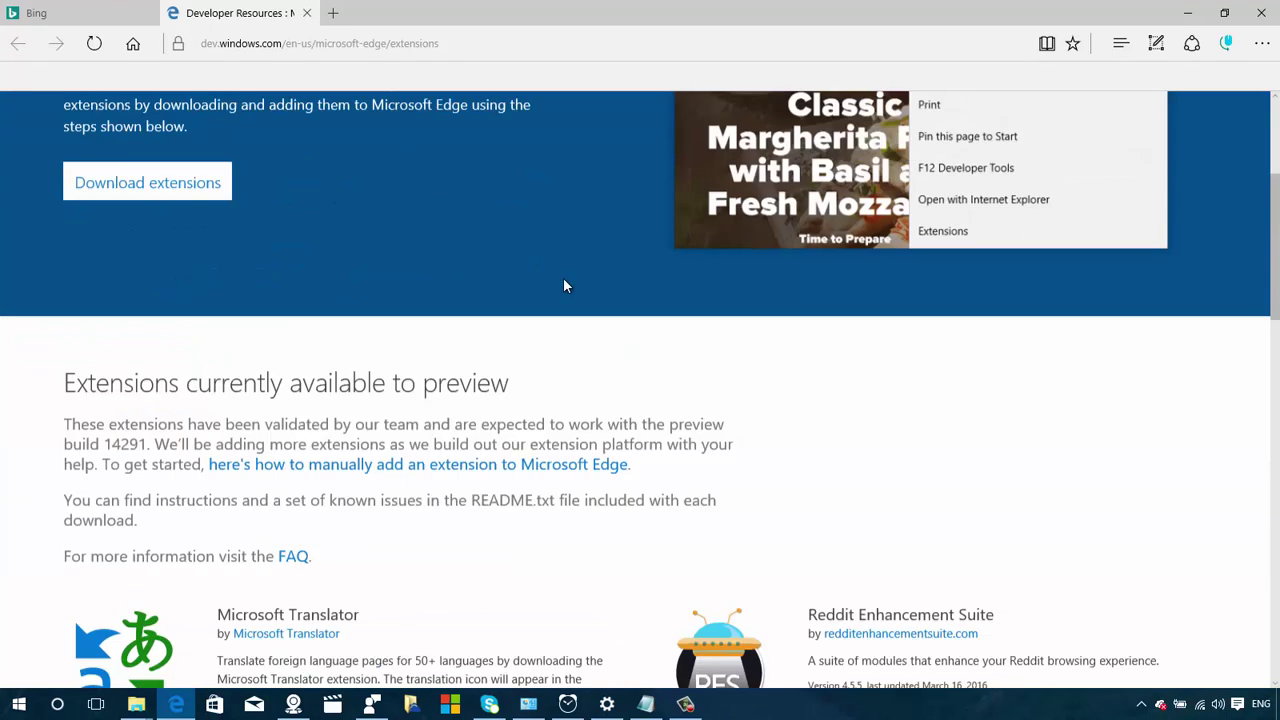
scroll(563, 286, down, 3)
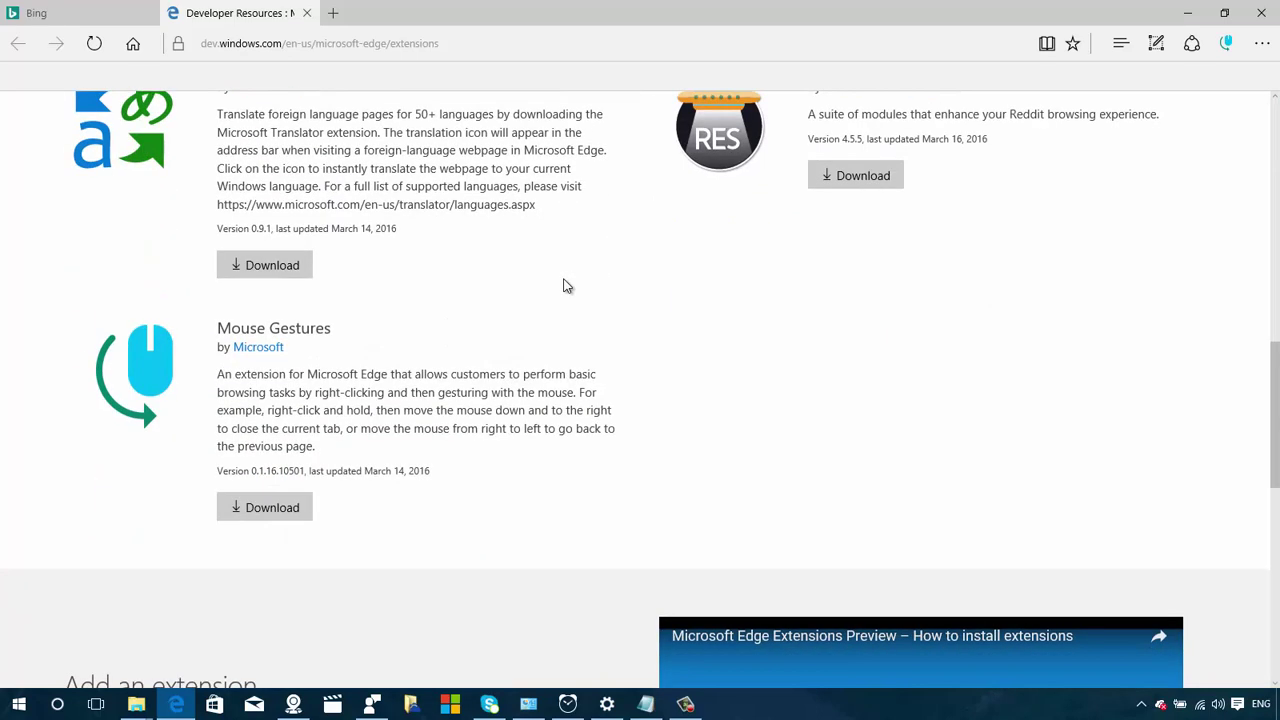
scroll(563, 286, up, 3)
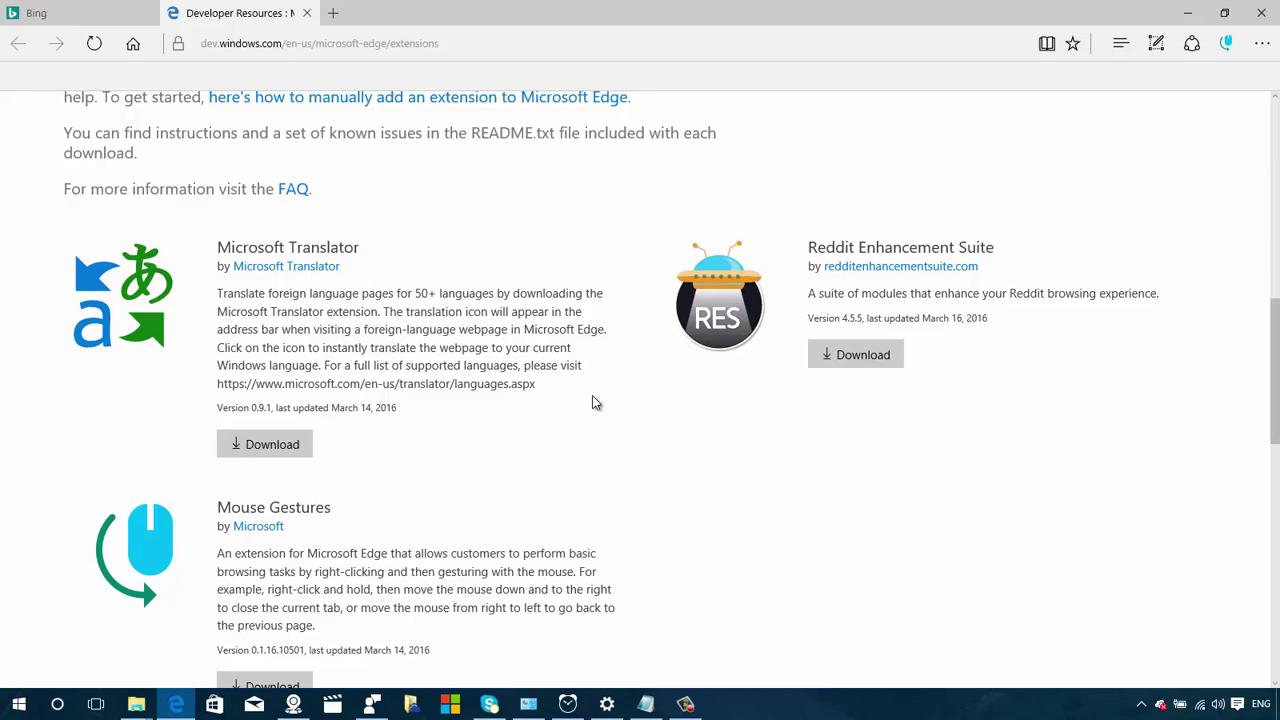
scroll(537, 381, down, 3)
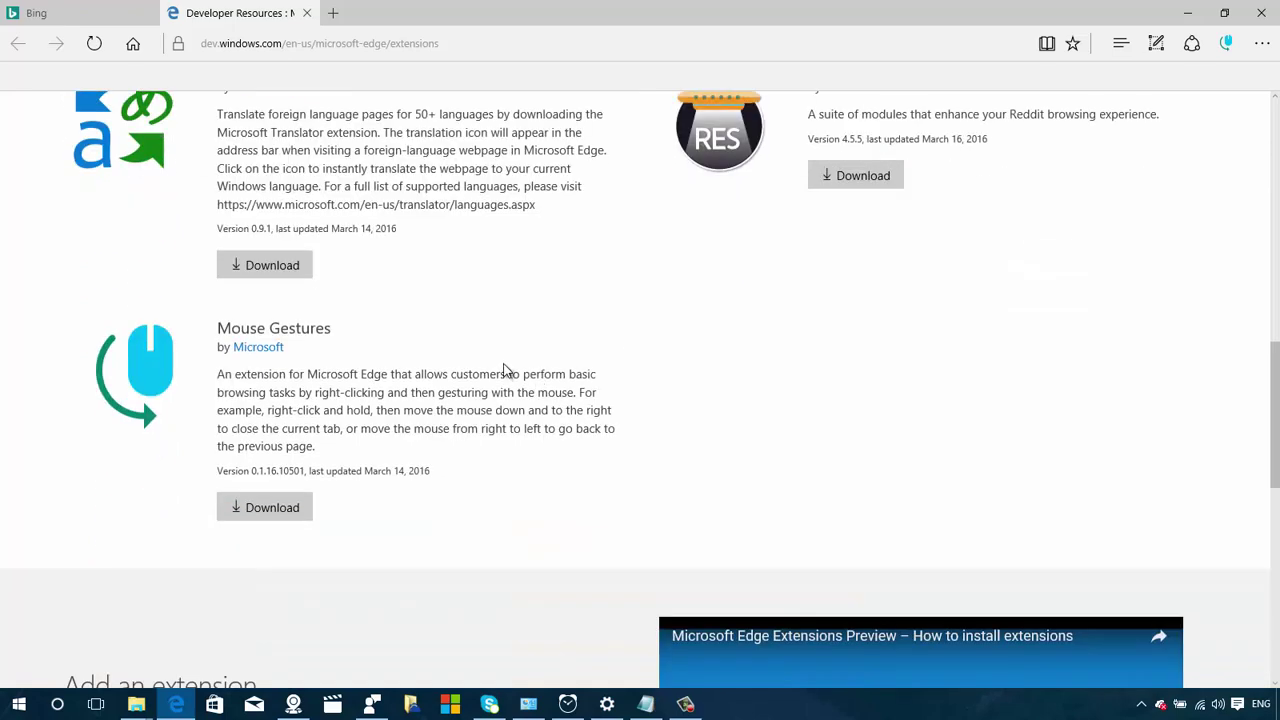
scroll(505, 370, up, 2)
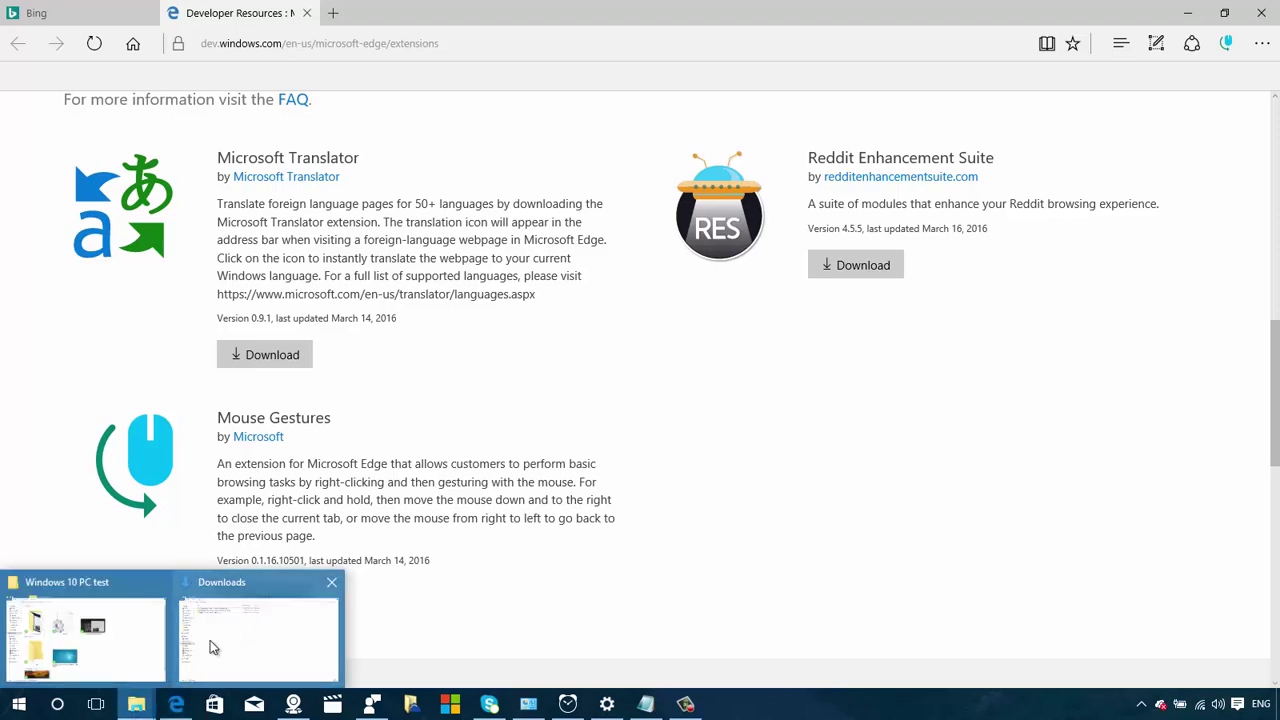
- Check the extension folders in Downloads in File Explorer, and return to Edge with the Extensions pane open
key(alt+Tab)
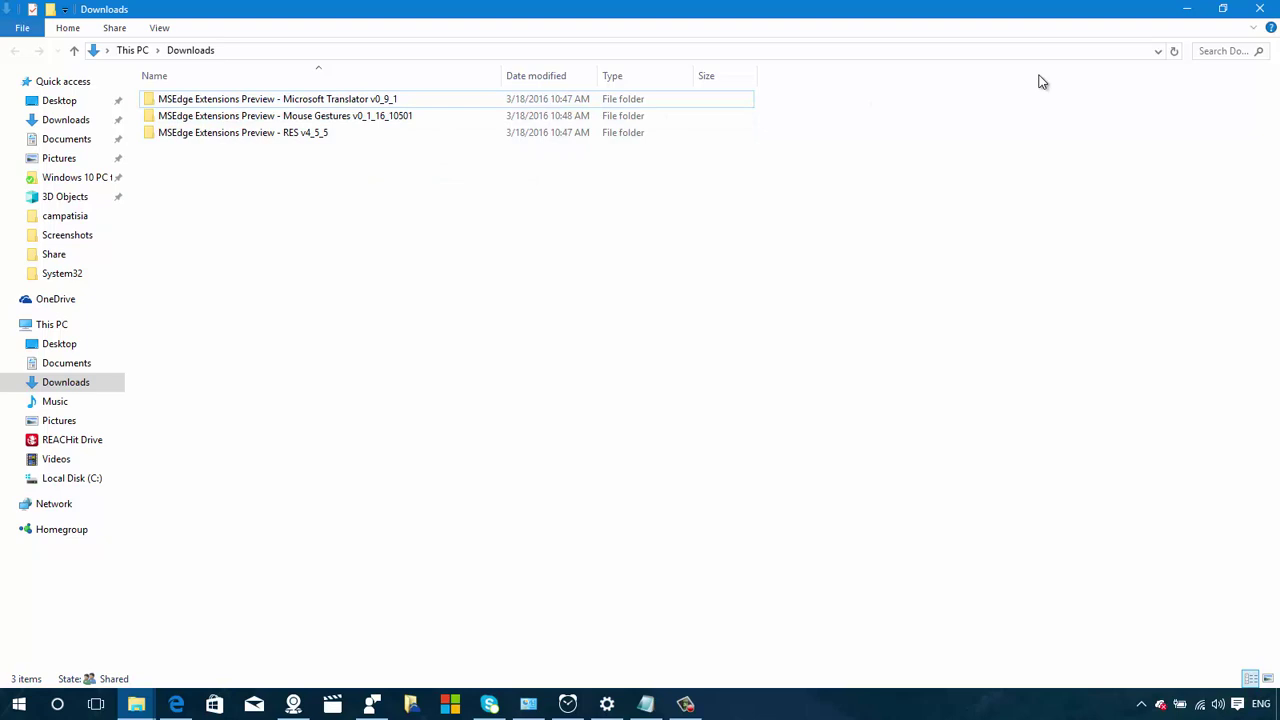
click(1186, 11)
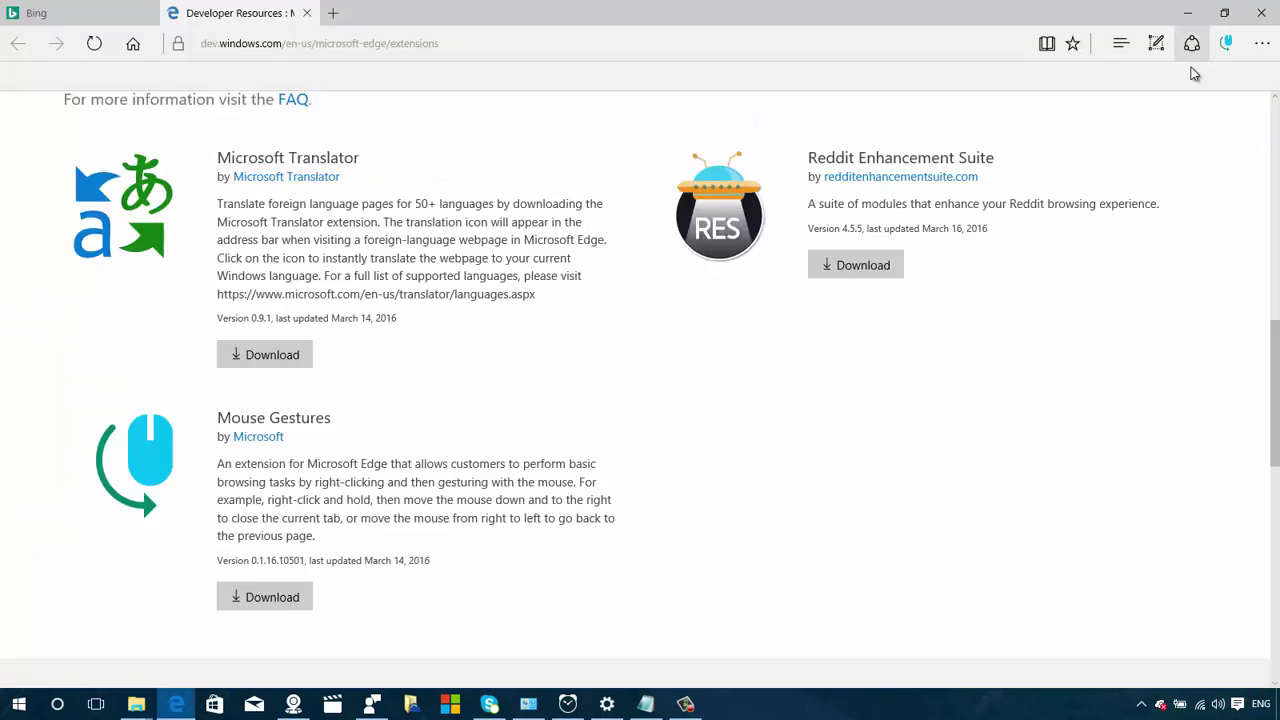
click(1262, 43)
click(1063, 424)
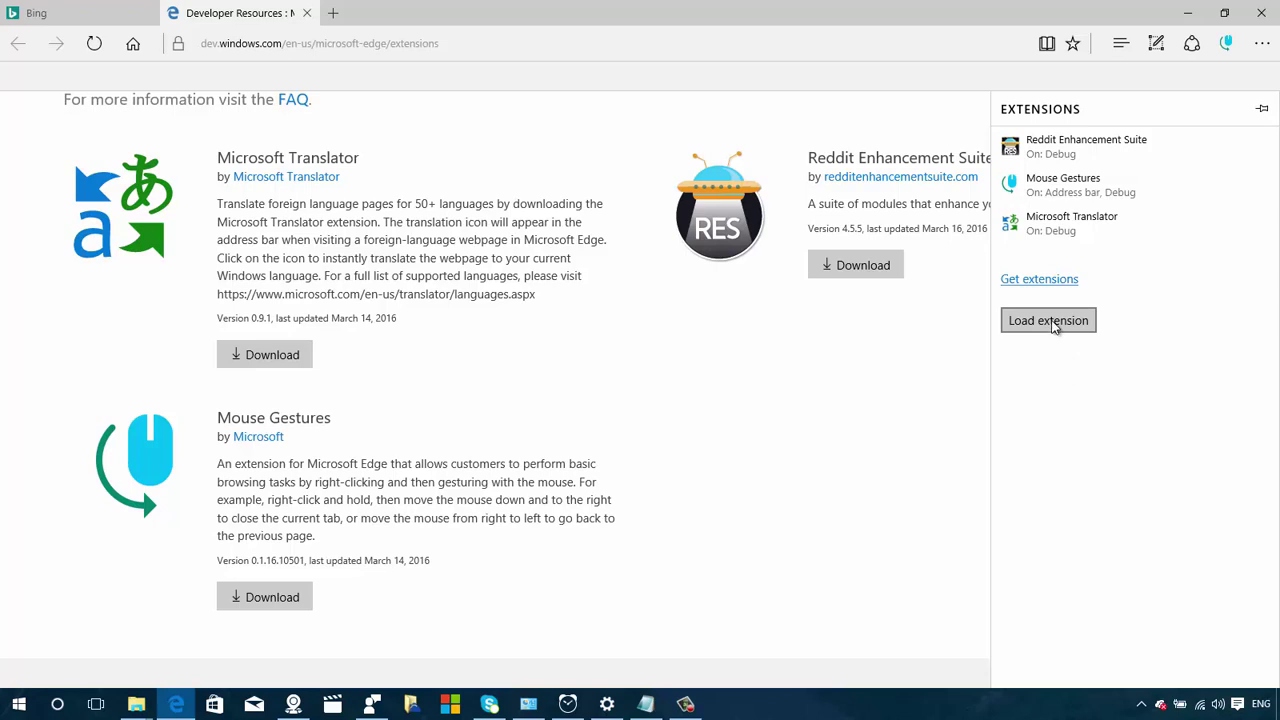
click(1050, 321)
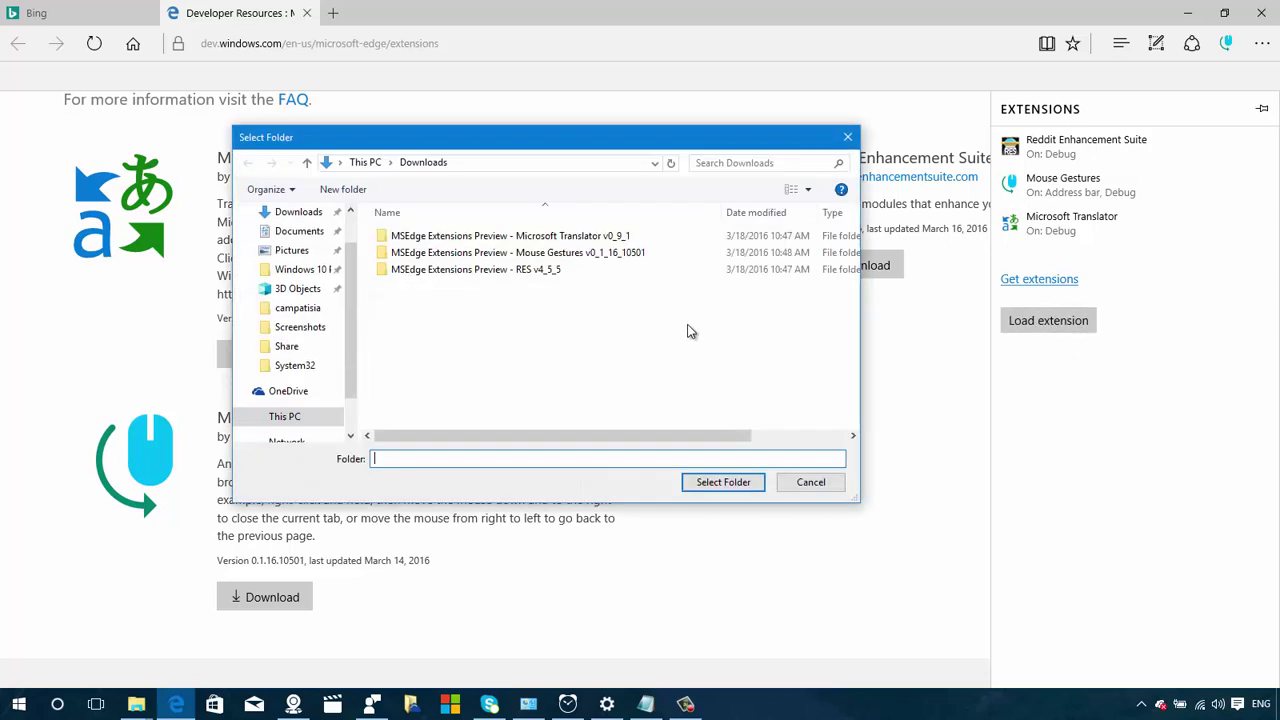
click(460, 240)
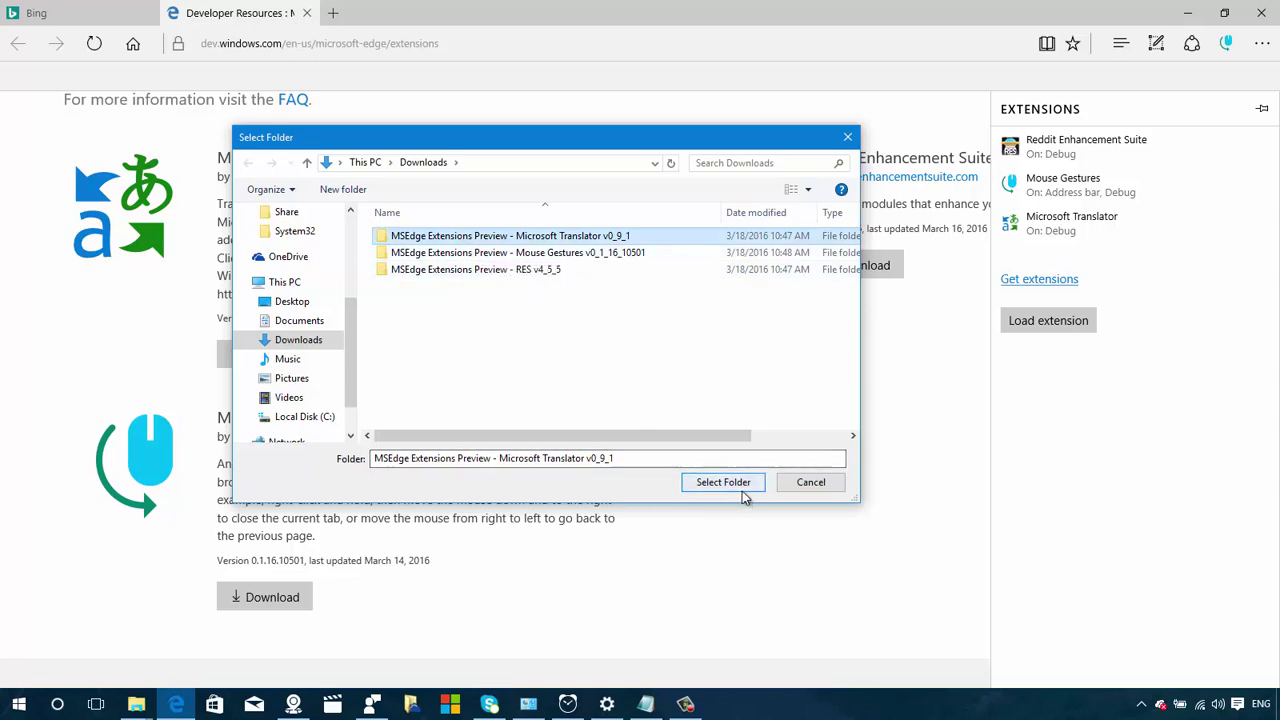
click(811, 482)
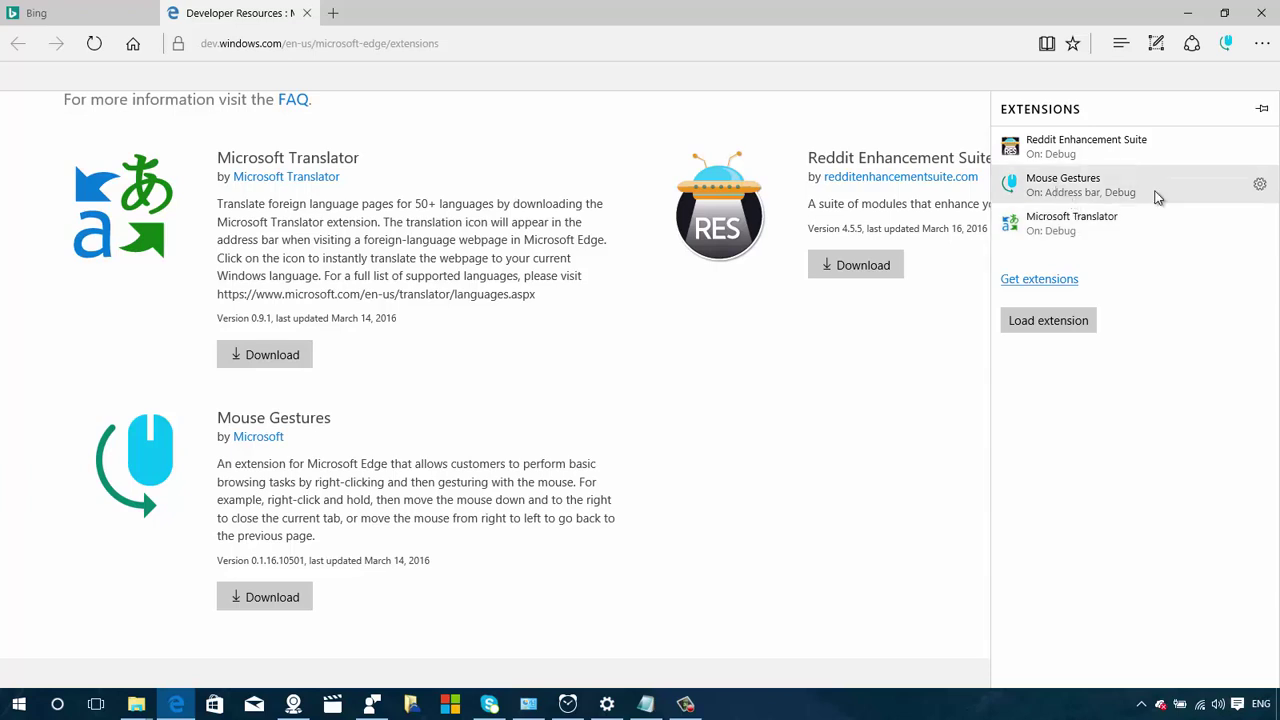
- Switch the Mouse Gestures button next to the address bar off and back on, and return to the extensions list
click(1261, 187)
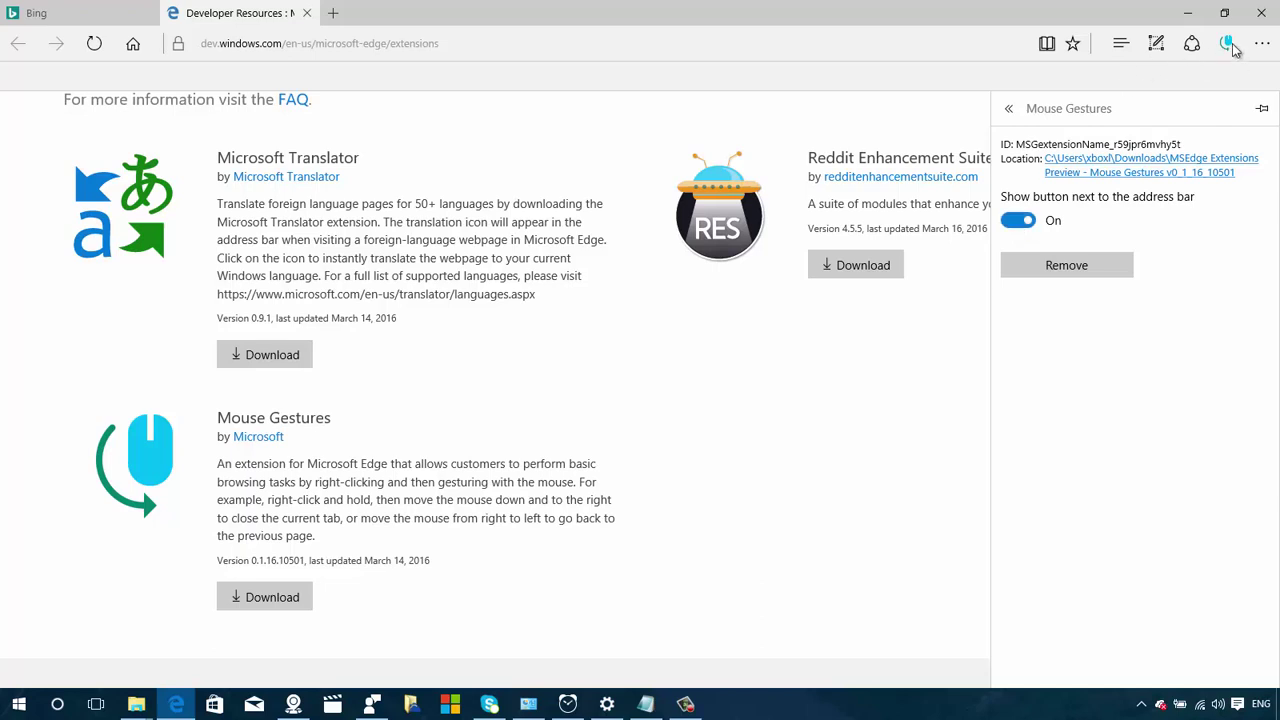
click(1018, 220)
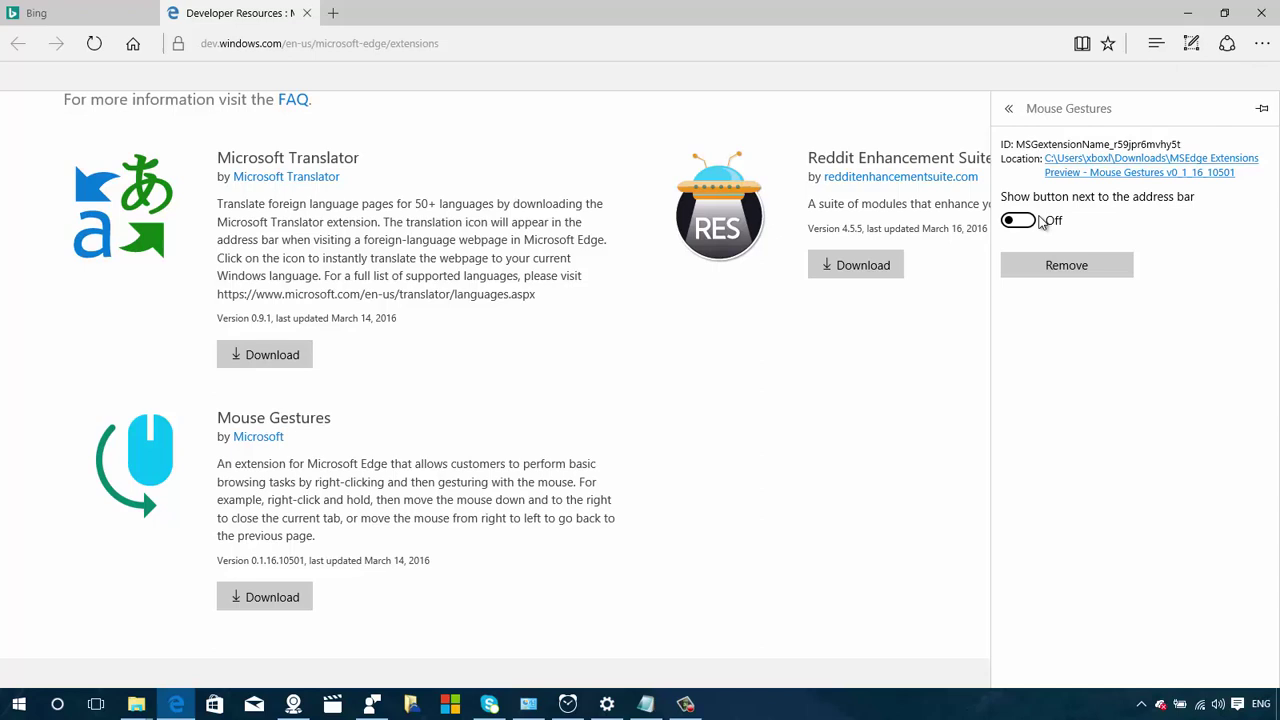
click(1022, 221)
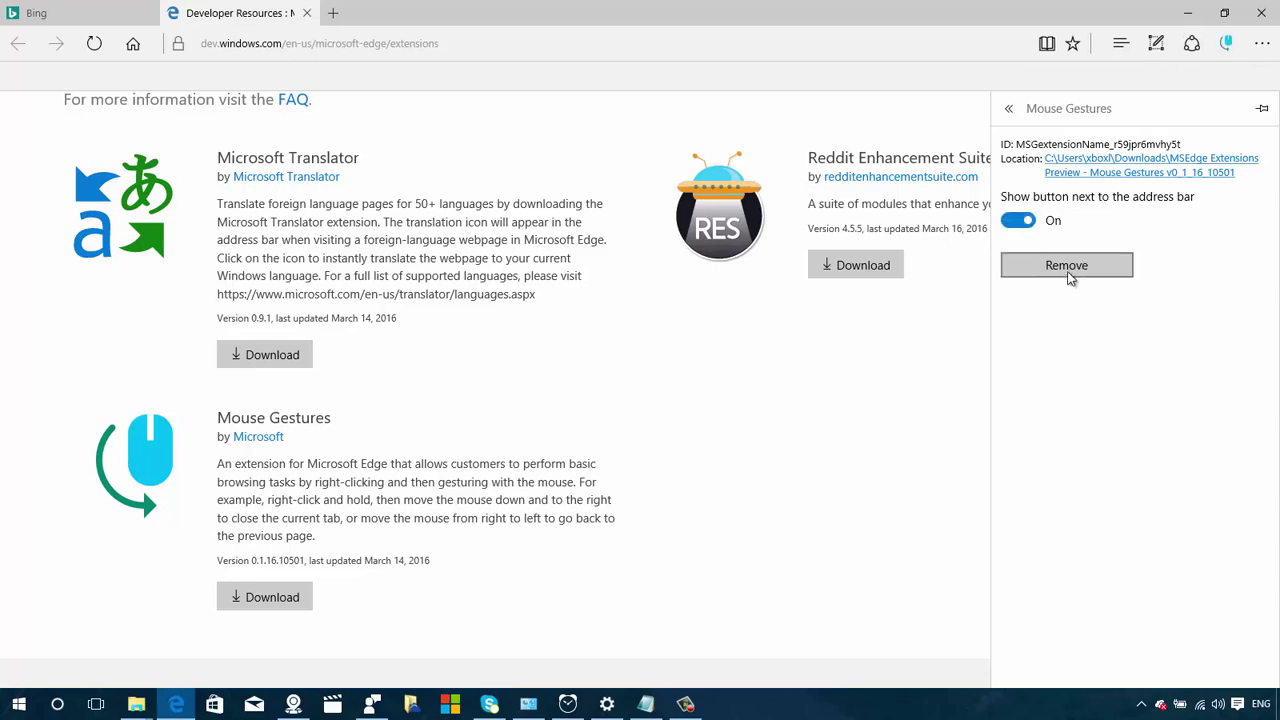
click(1009, 108)
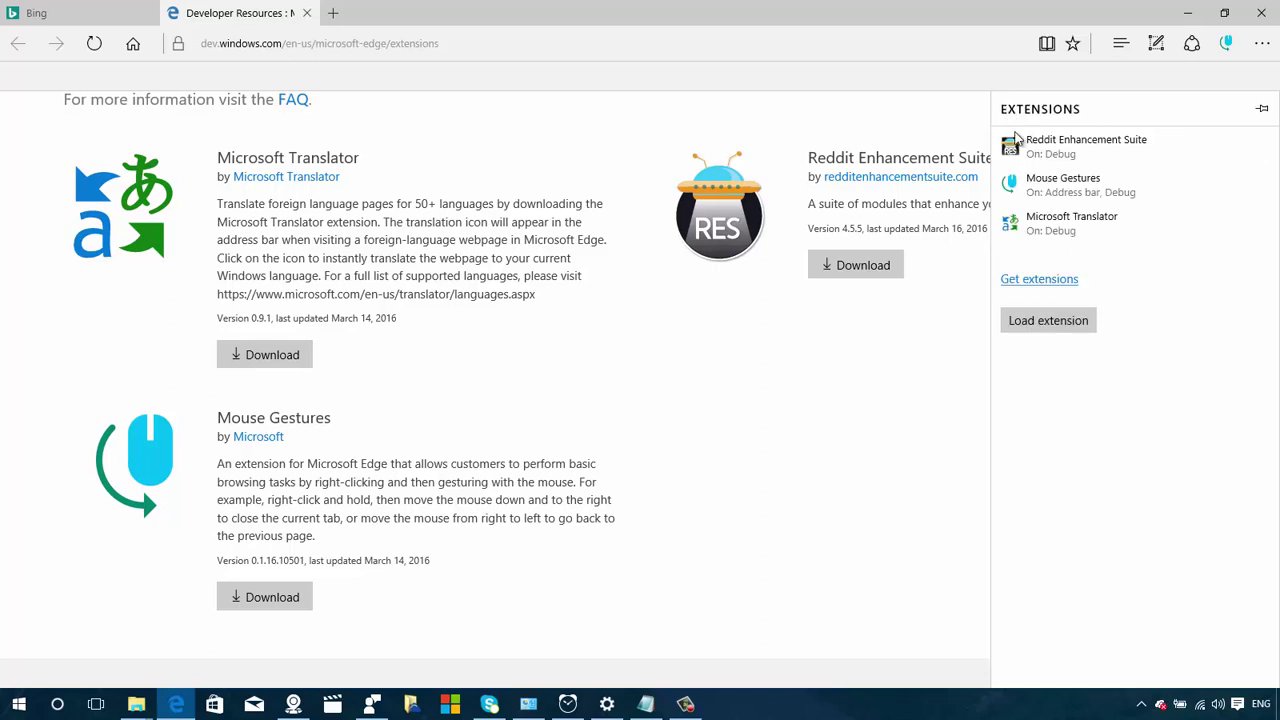
- View the available options for Mouse Gestures, Microsoft Translator and Reddit Enhancement Suite without changing them, and close the Extensions pane
right_click(1058, 194)
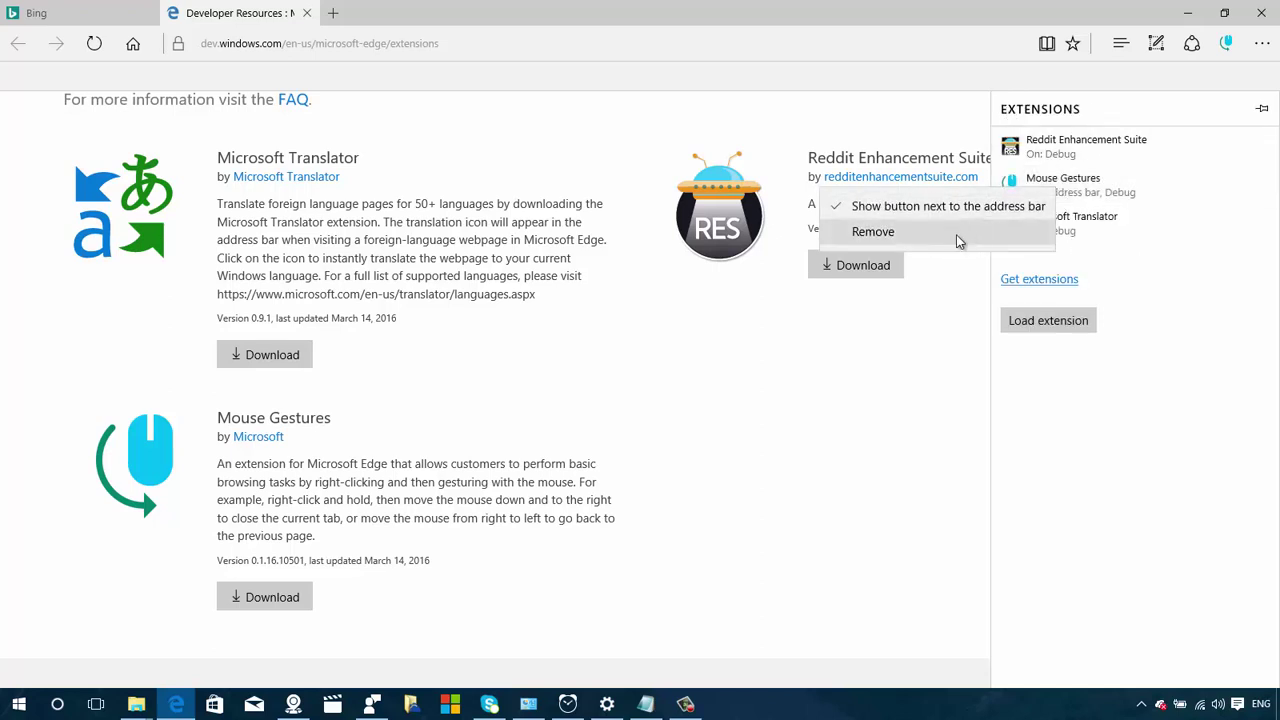
click(1139, 240)
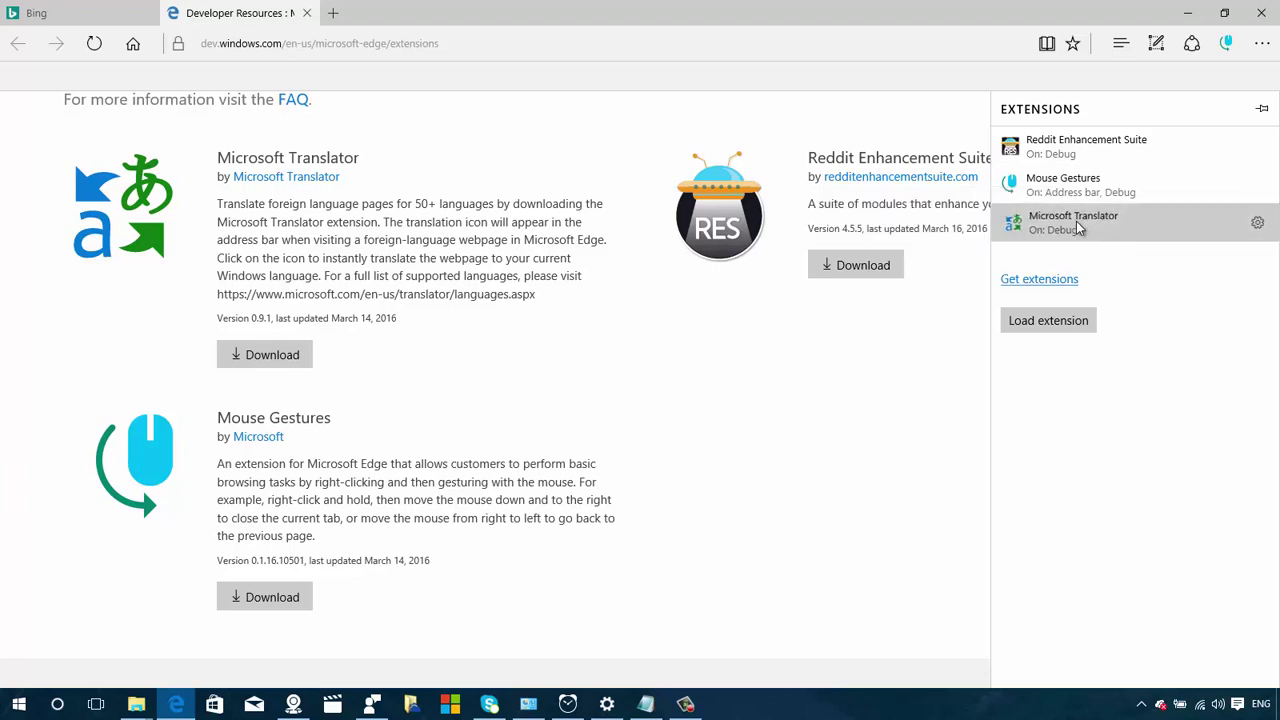
right_click(1079, 229)
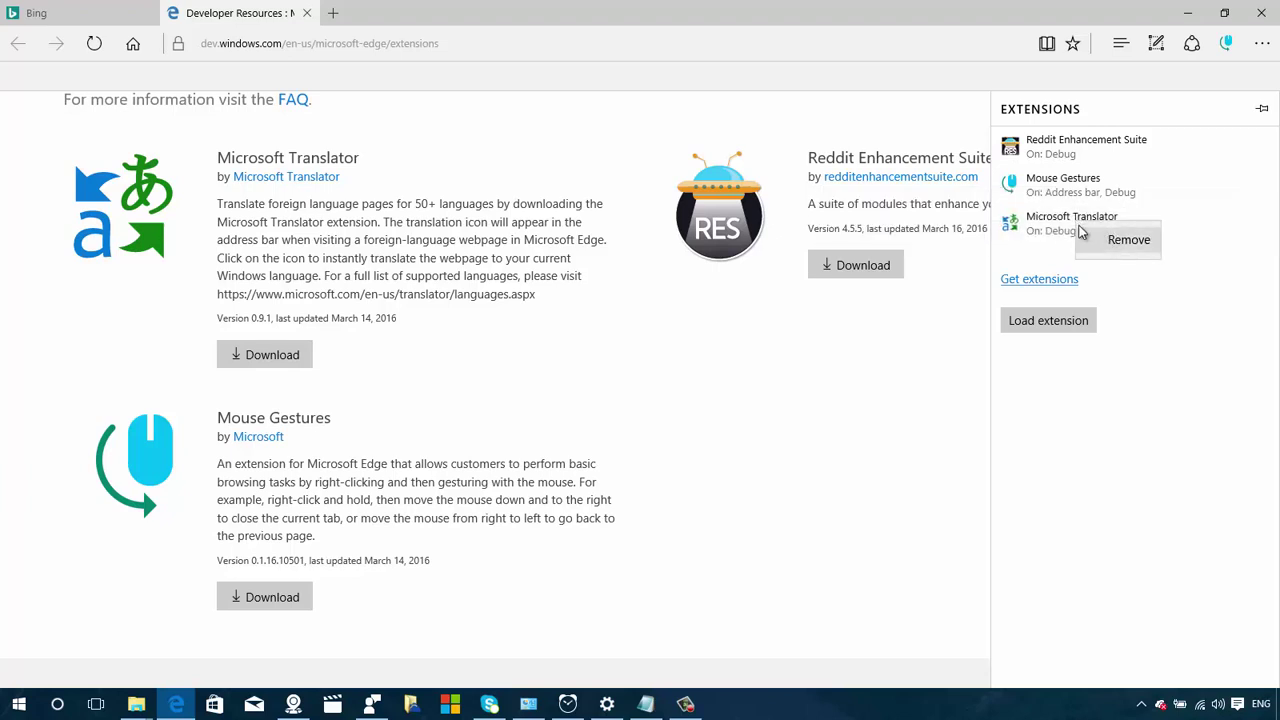
right_click(1056, 155)
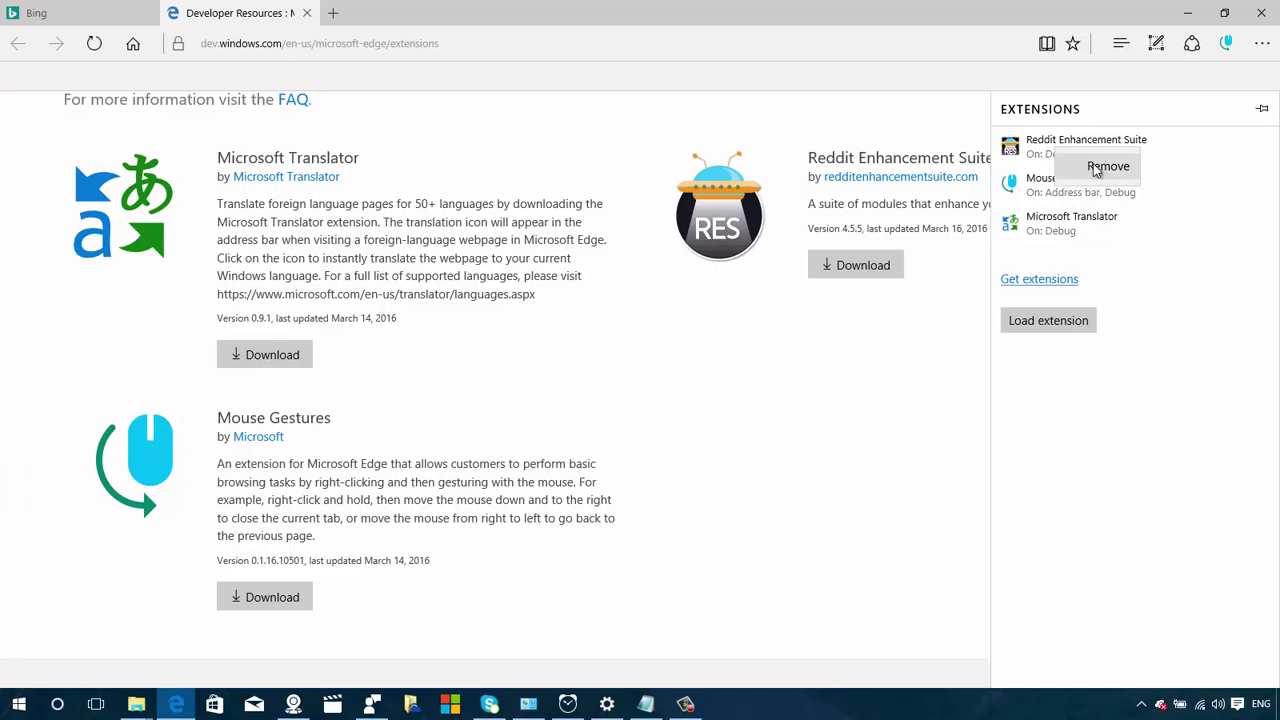
click(1150, 267)
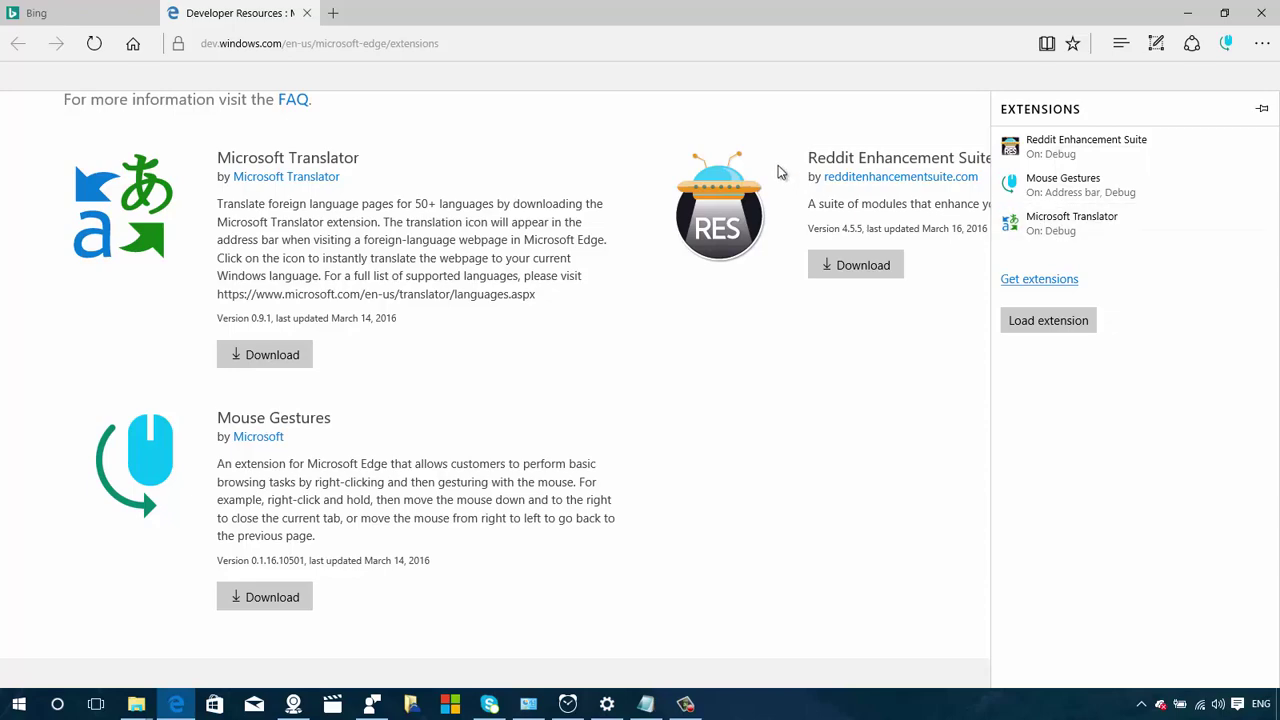
click(570, 66)
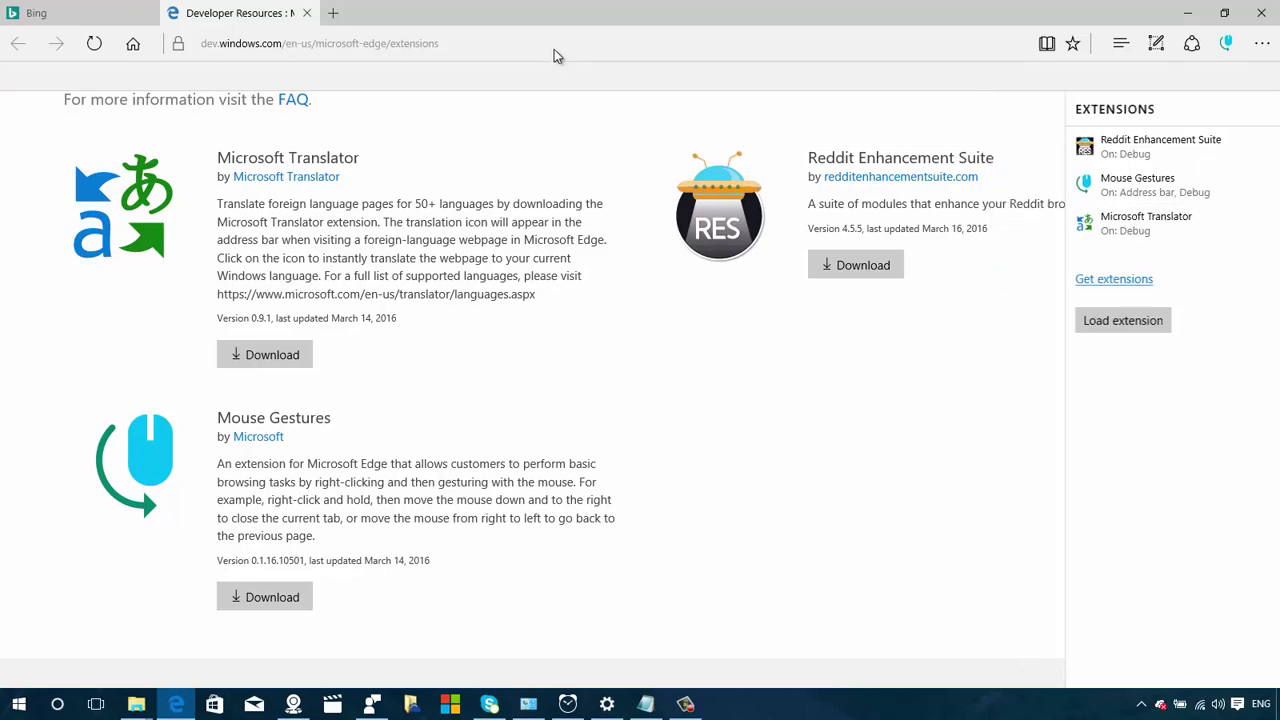
click(91, 22)
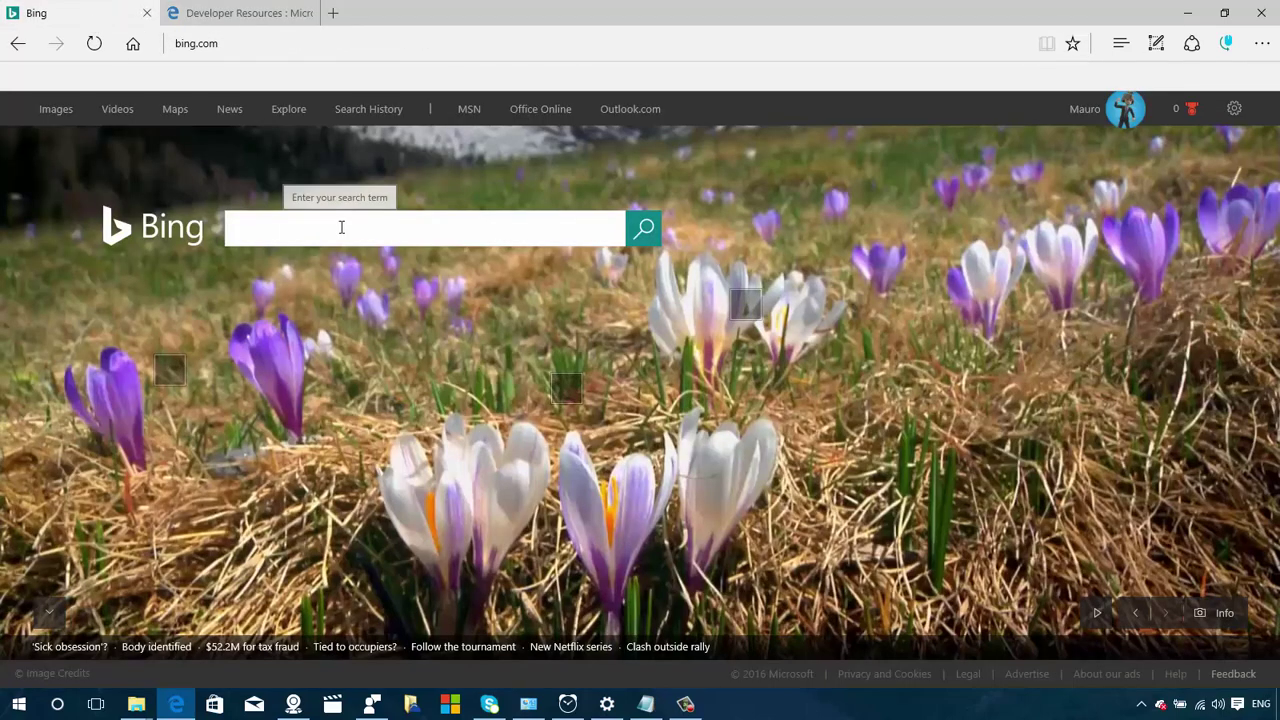
click(268, 50)
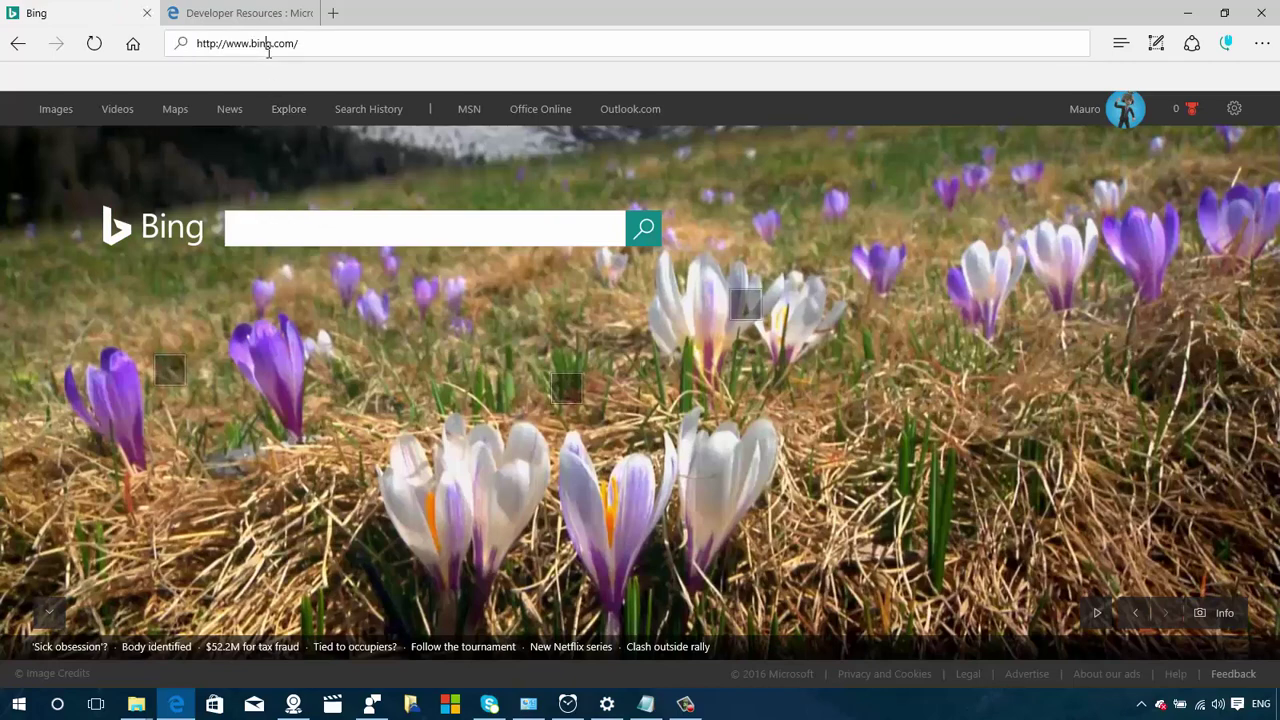
click(362, 47)
key(BackSpace)
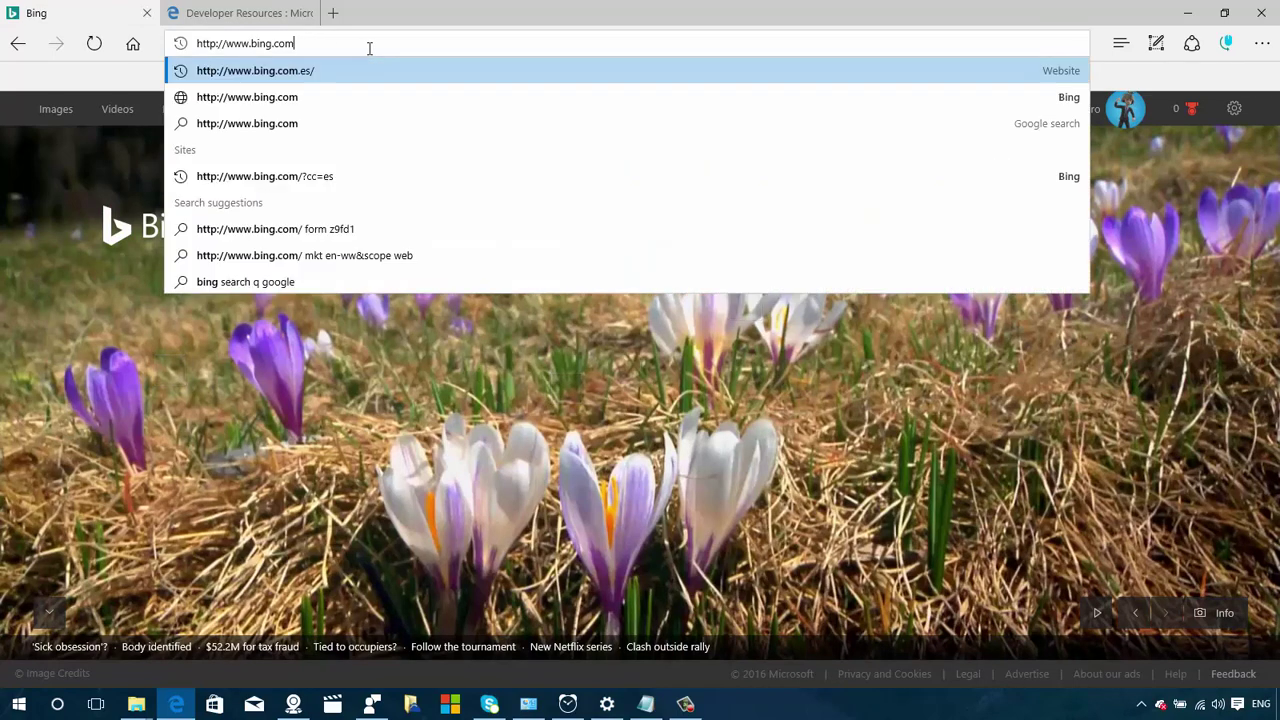
text(.es)
key(Return)
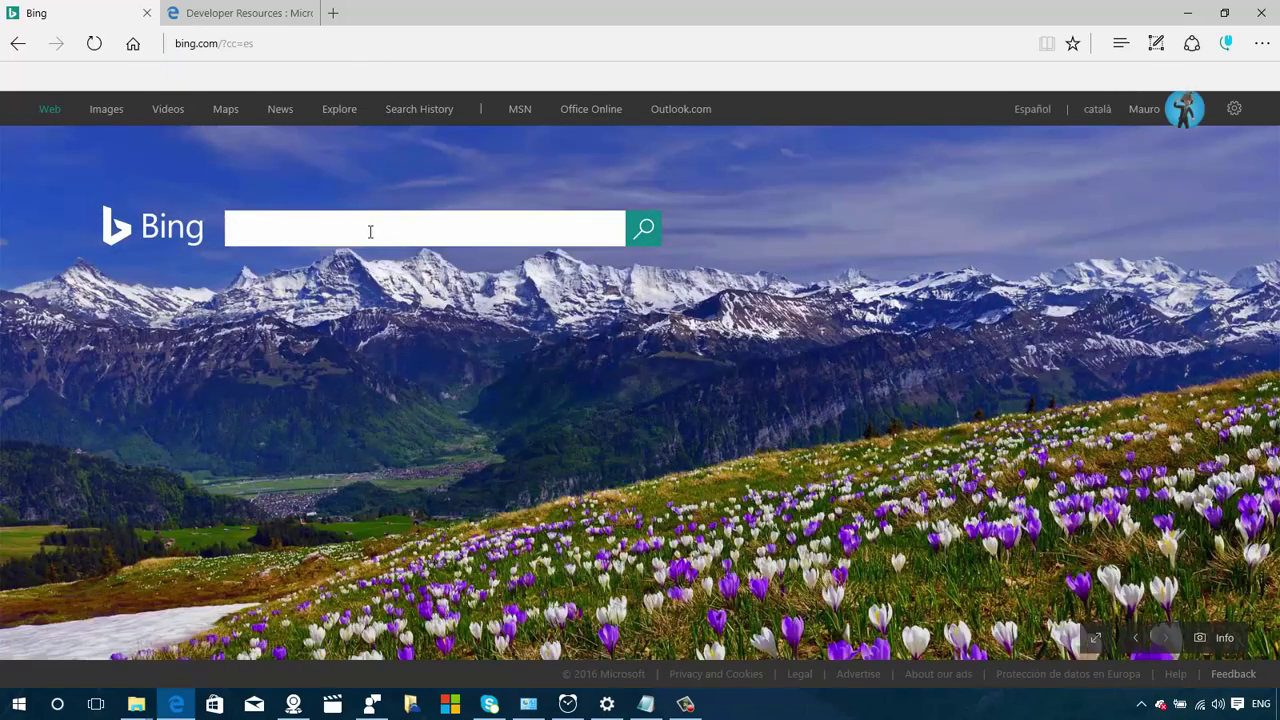
- Search Bing for "microsoft"
click(370, 231)
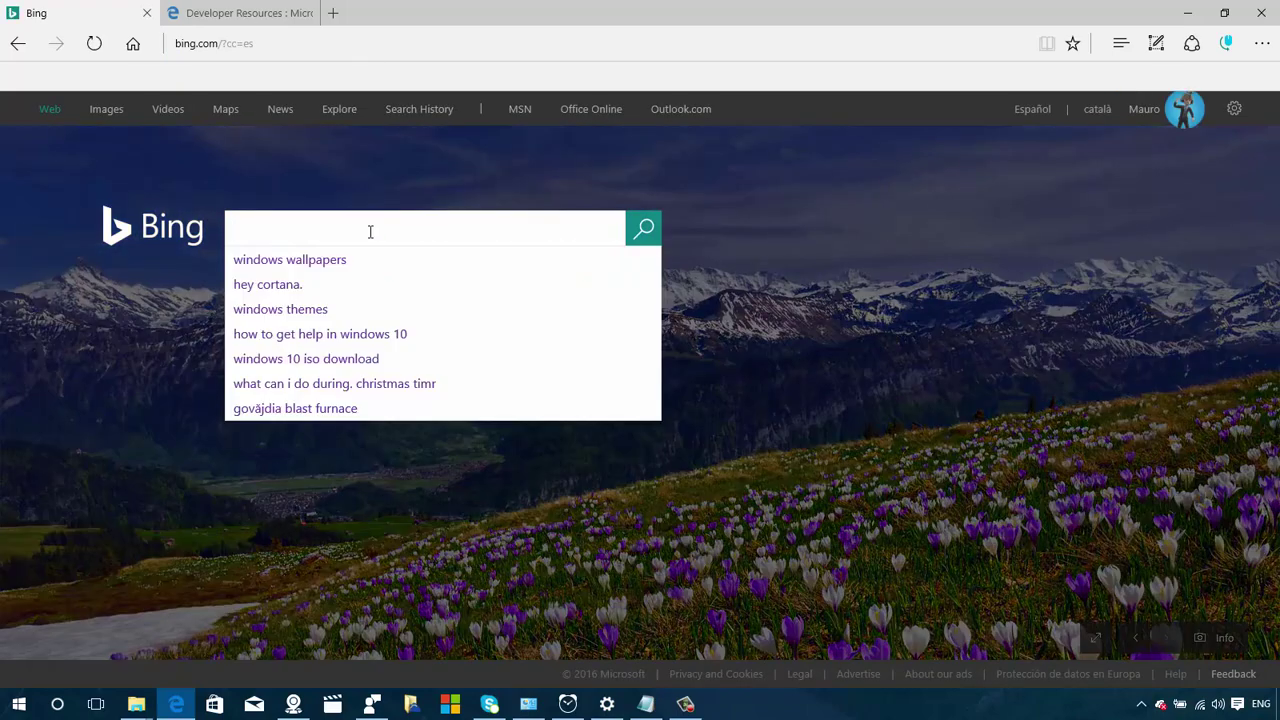
text(mic)
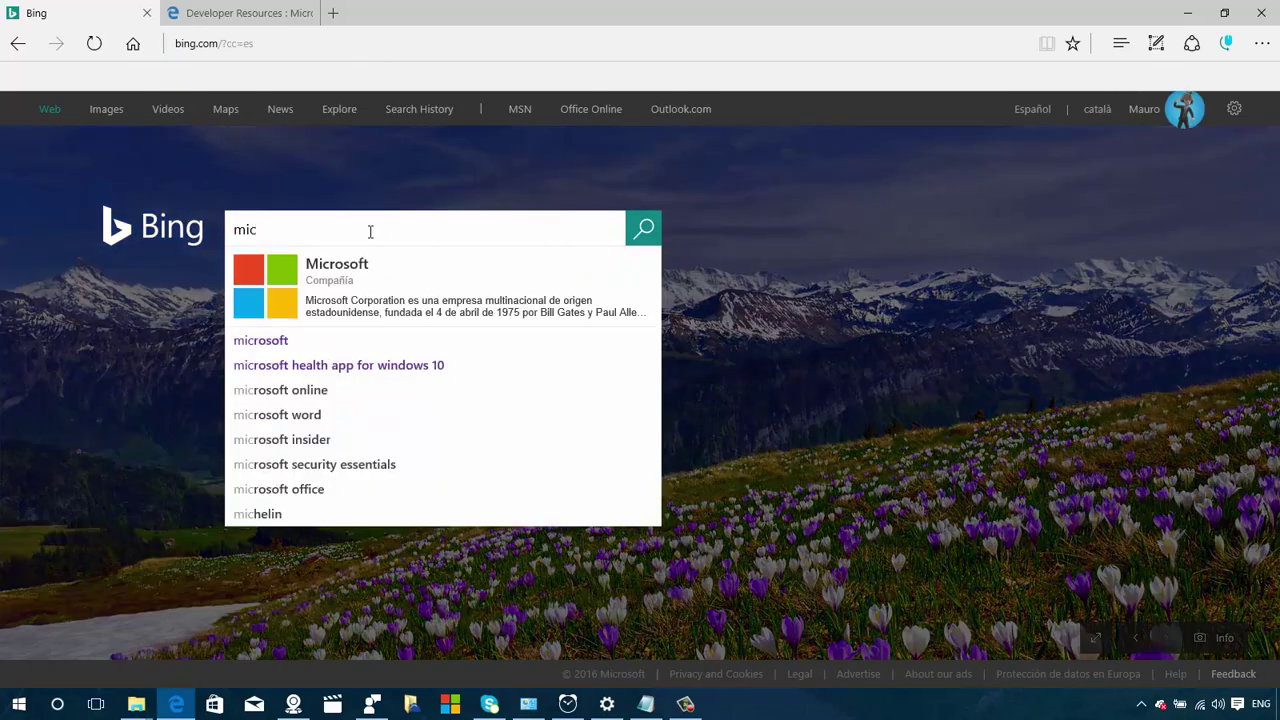
text(rosoft)
key(Return)
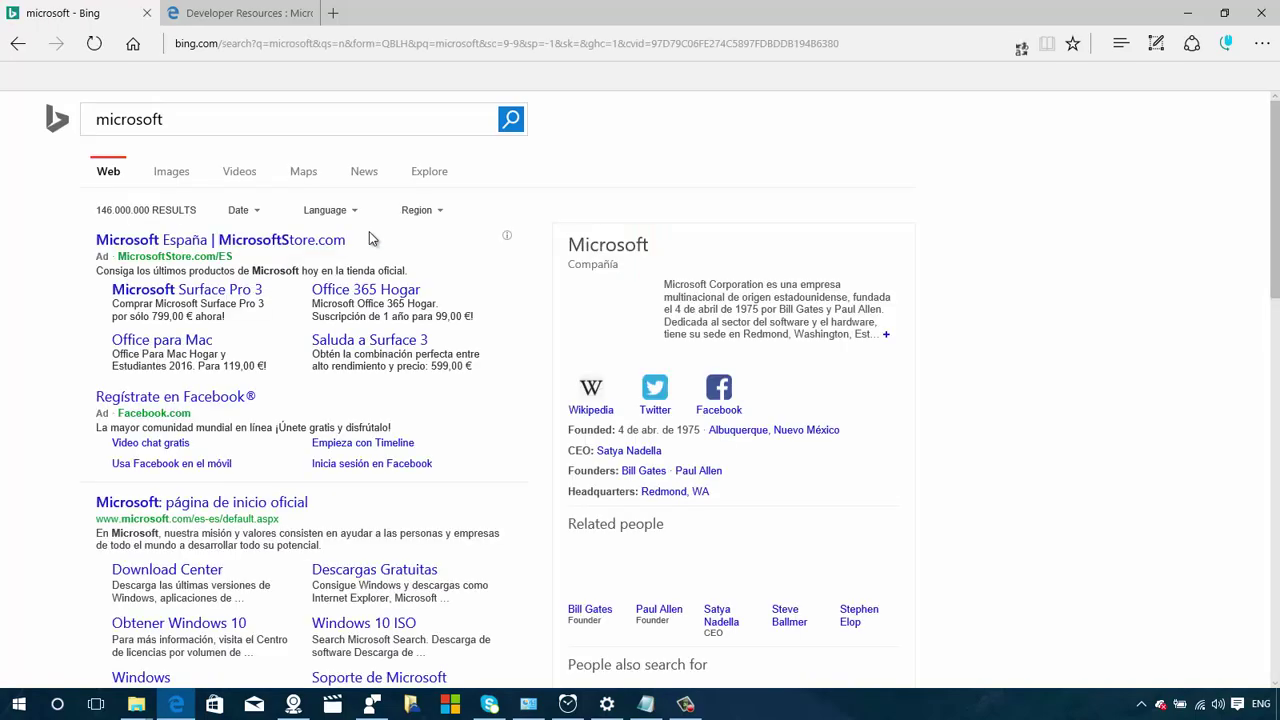
- Translate the Spanish search results page with the Microsoft Translator extension
scroll(448, 240, down, 2)
scroll(449, 237, up, 1)
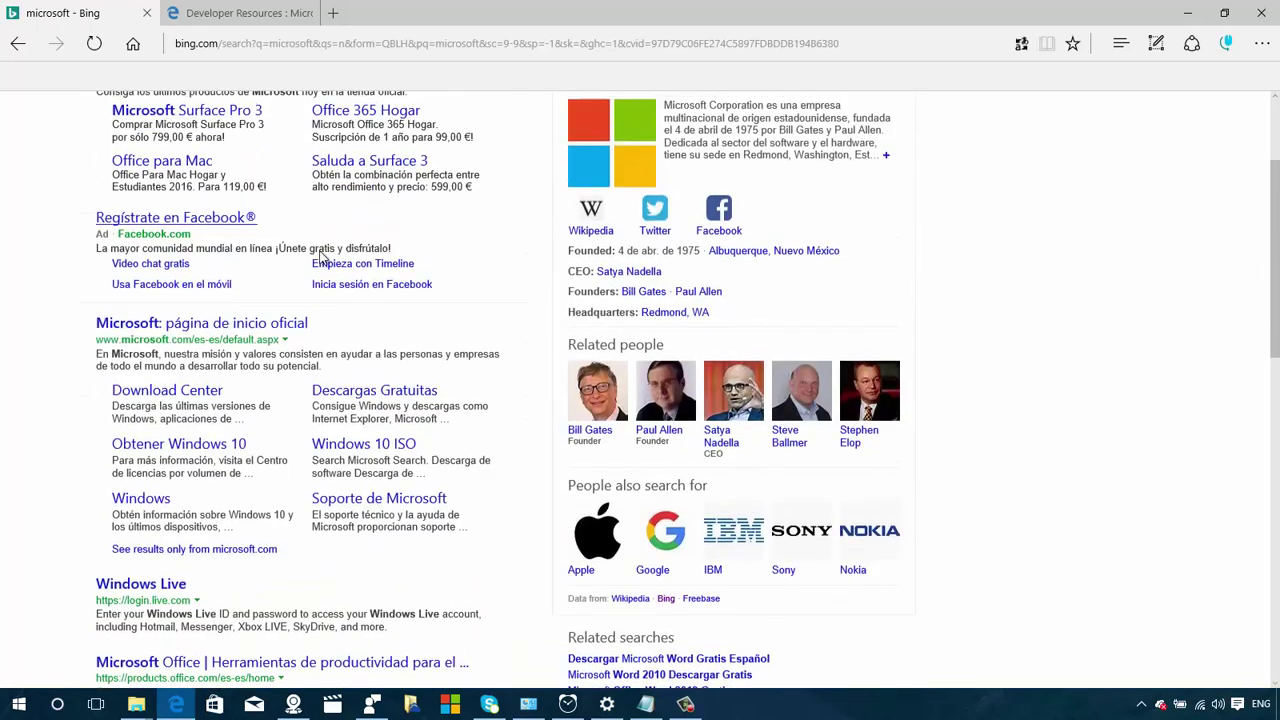
click(1021, 47)
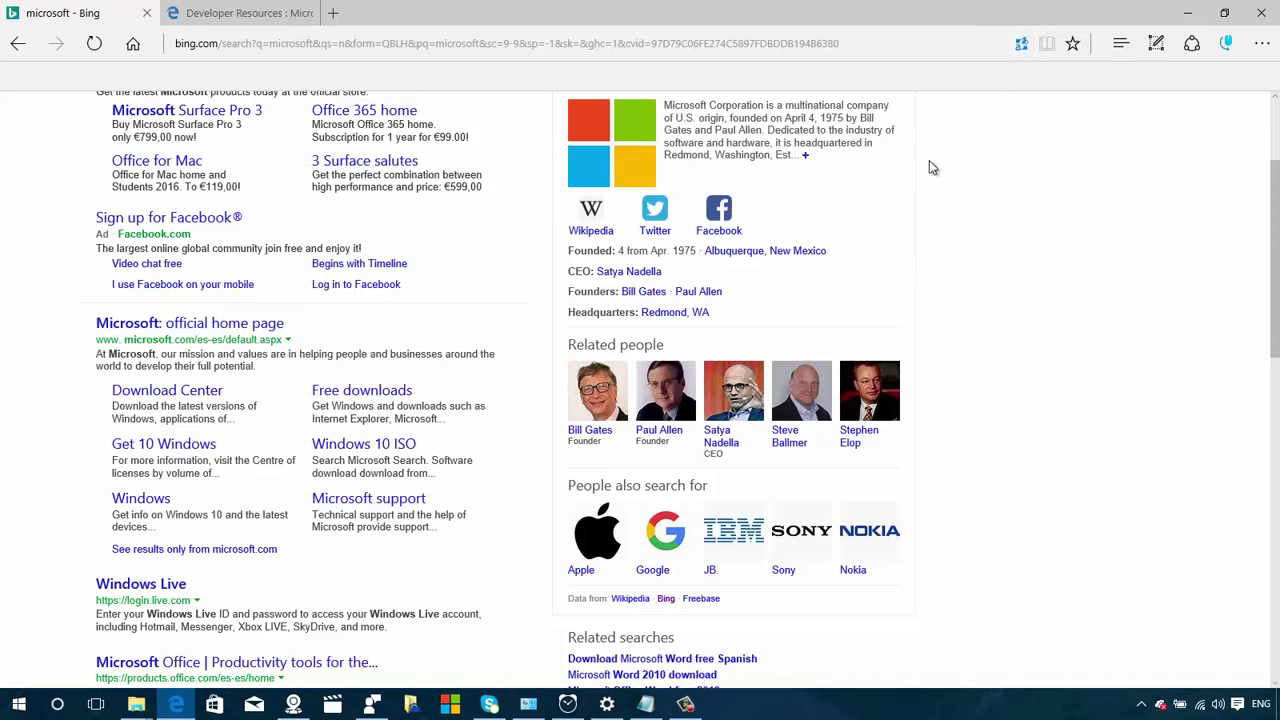
- Look over the translated Bing results and review the gesture mappings on the Mouse Gestures settings page
scroll(515, 245, down, 2)
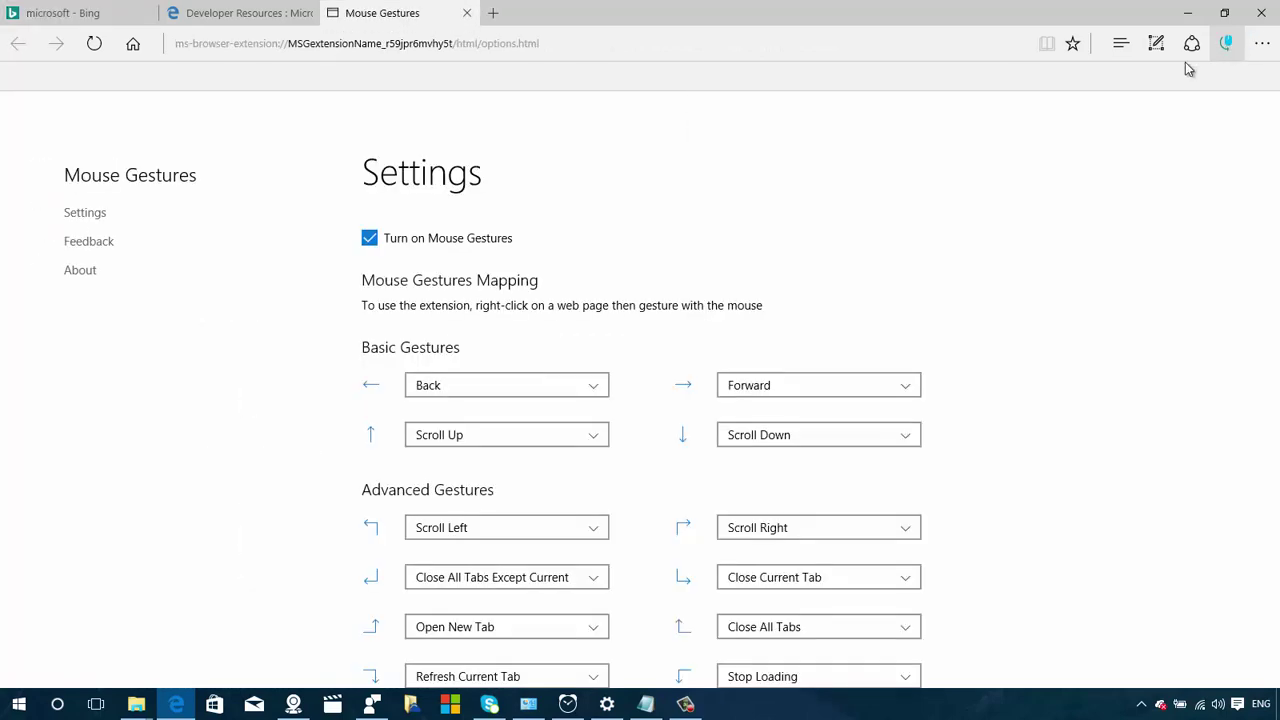
scroll(893, 171, down, 1)
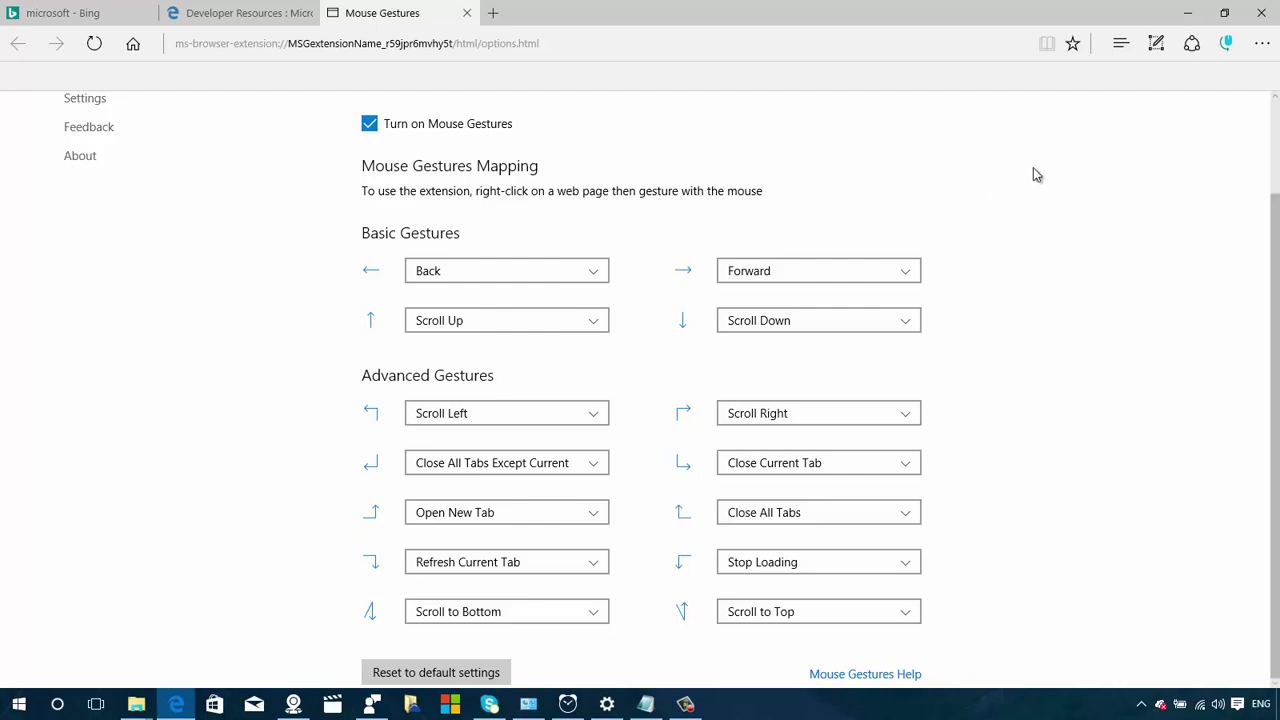
- Load reddit.com in the Mouse Gestures tab and turn off the Reddit Enhancement Suite night mode
click(709, 44)
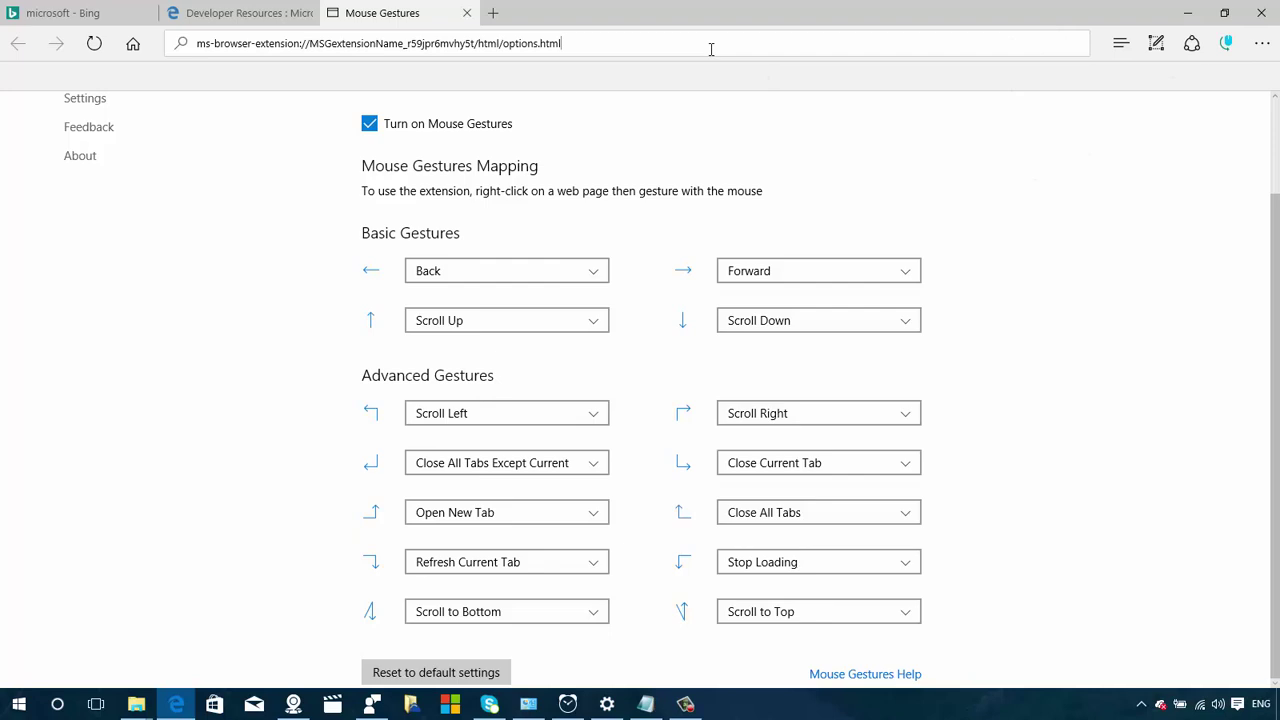
text(re)
key(Return)
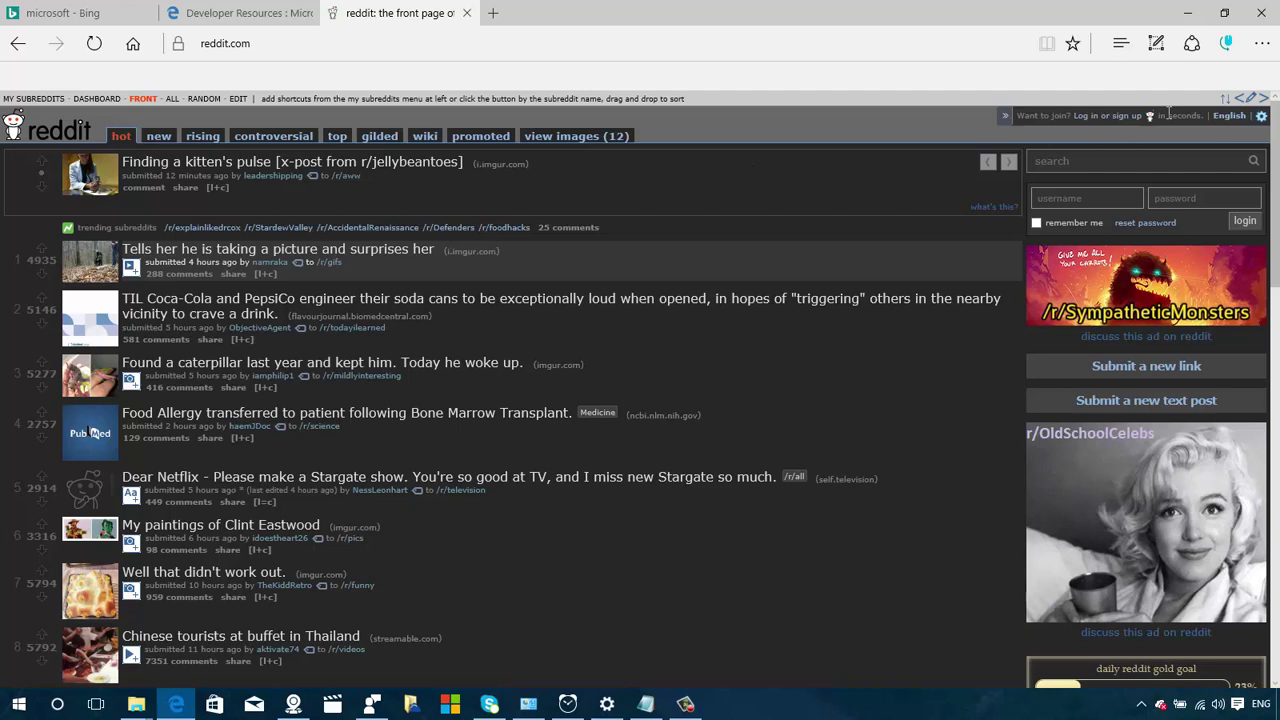
mouse_move(1262, 116)
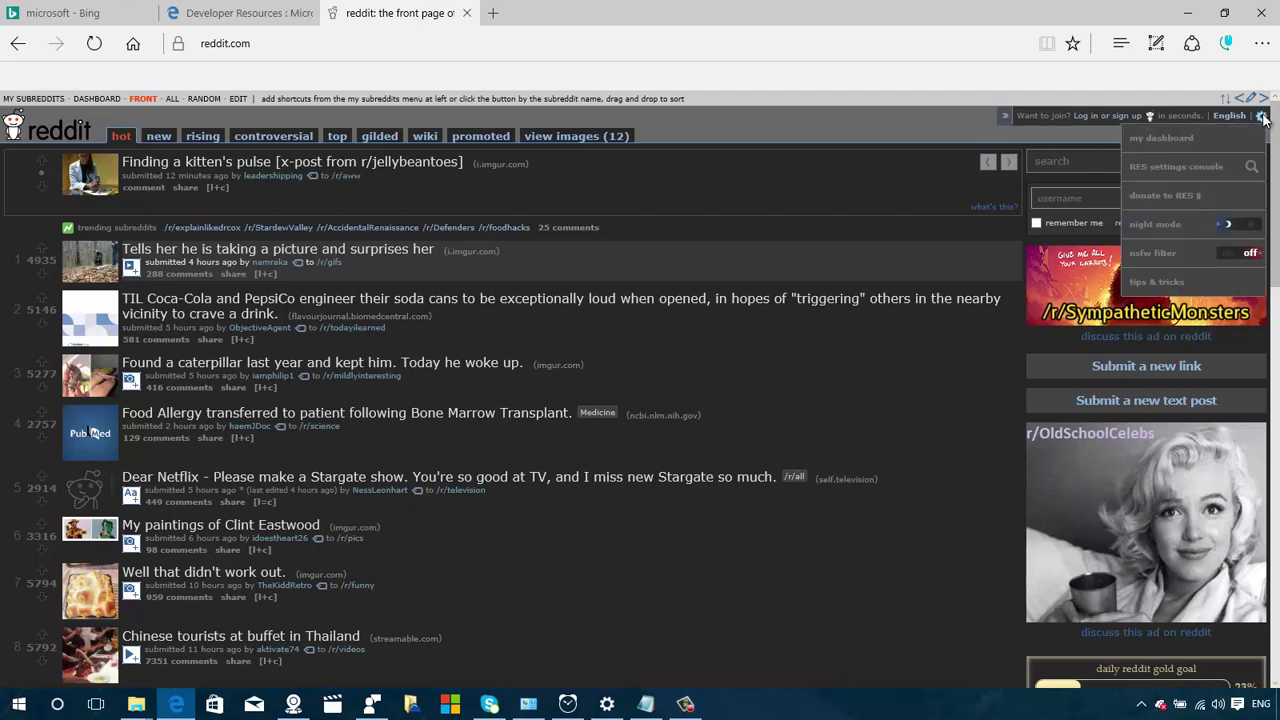
click(1236, 229)
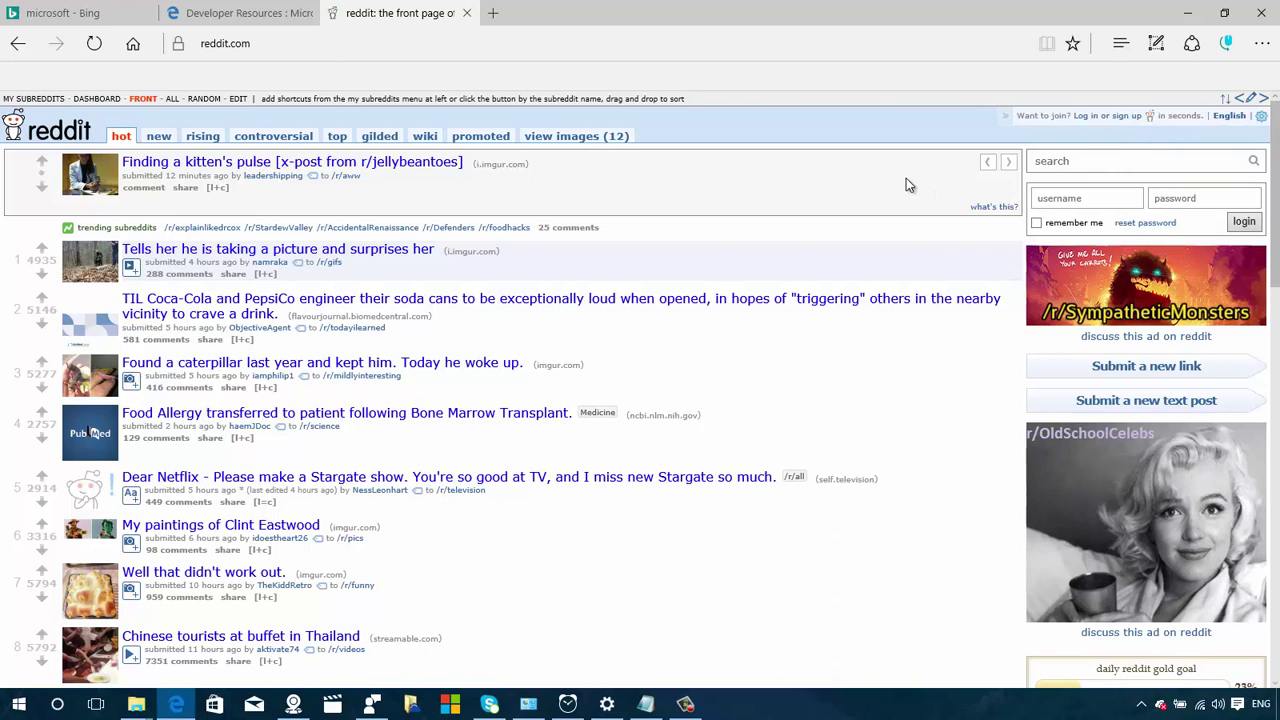
- Close the Developer Resources tab and pin the Bing search tab
click(307, 13)
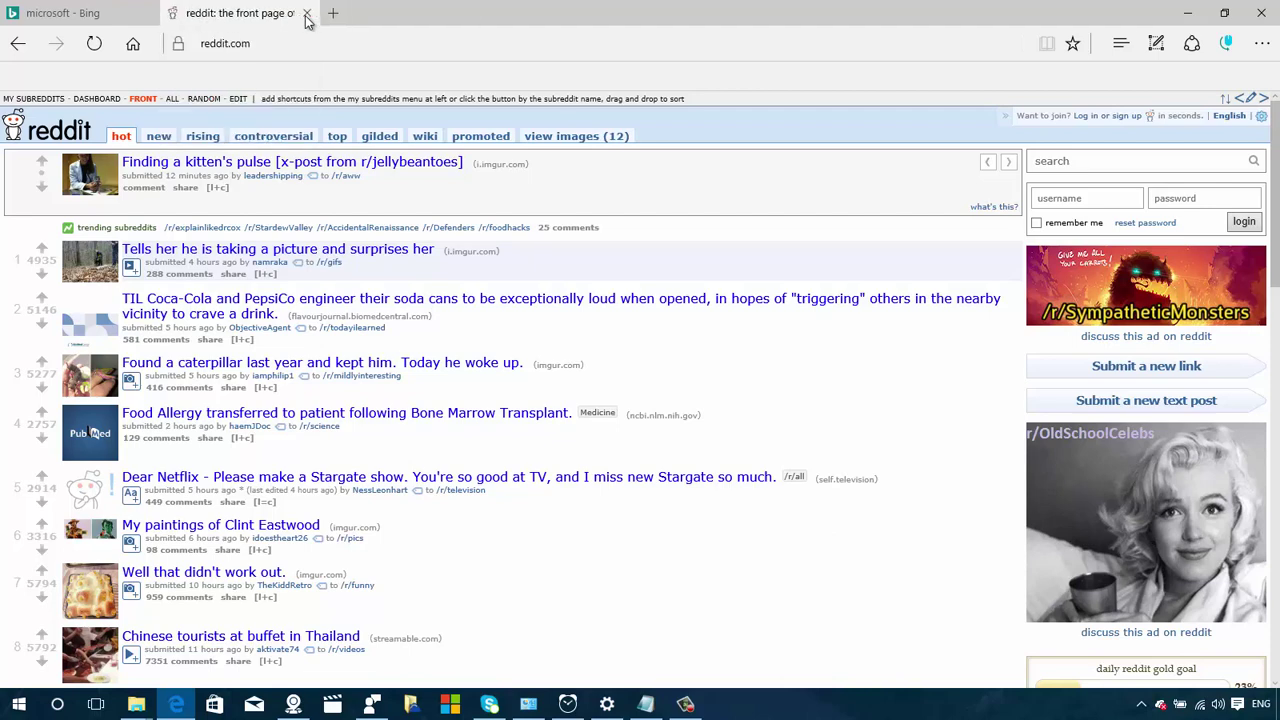
mouse_move(118, 20)
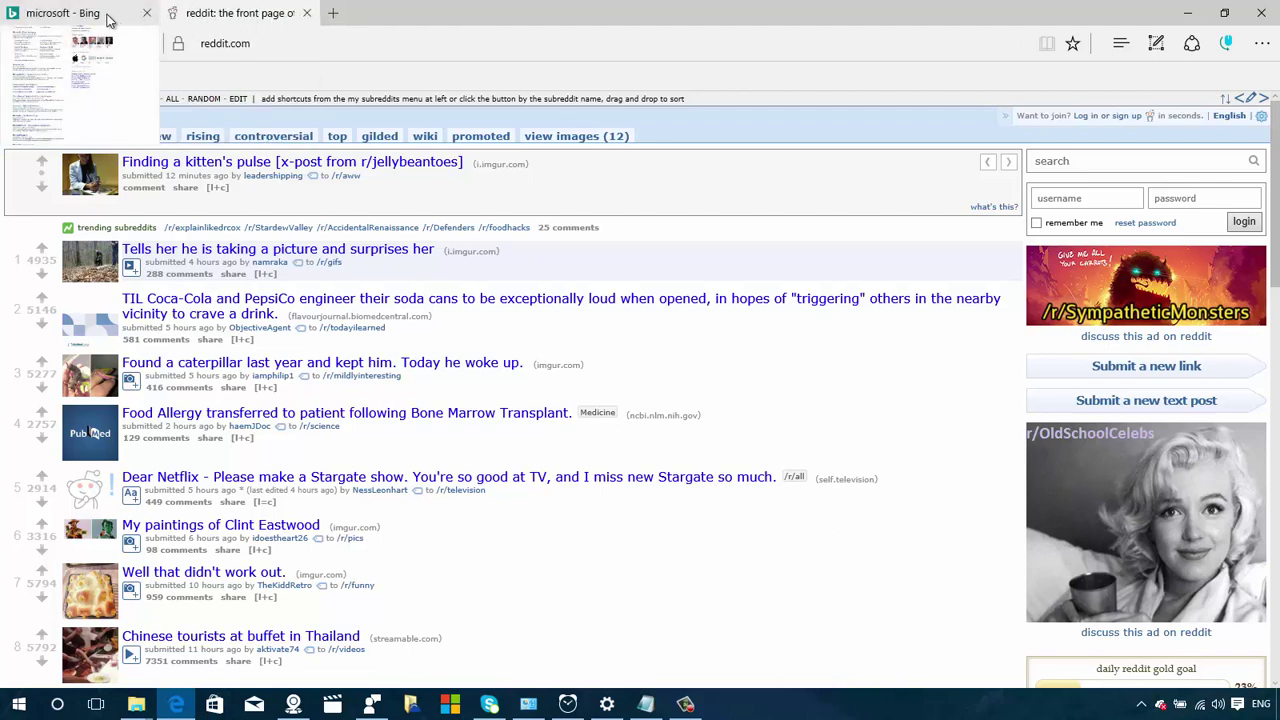
right_click(110, 20)
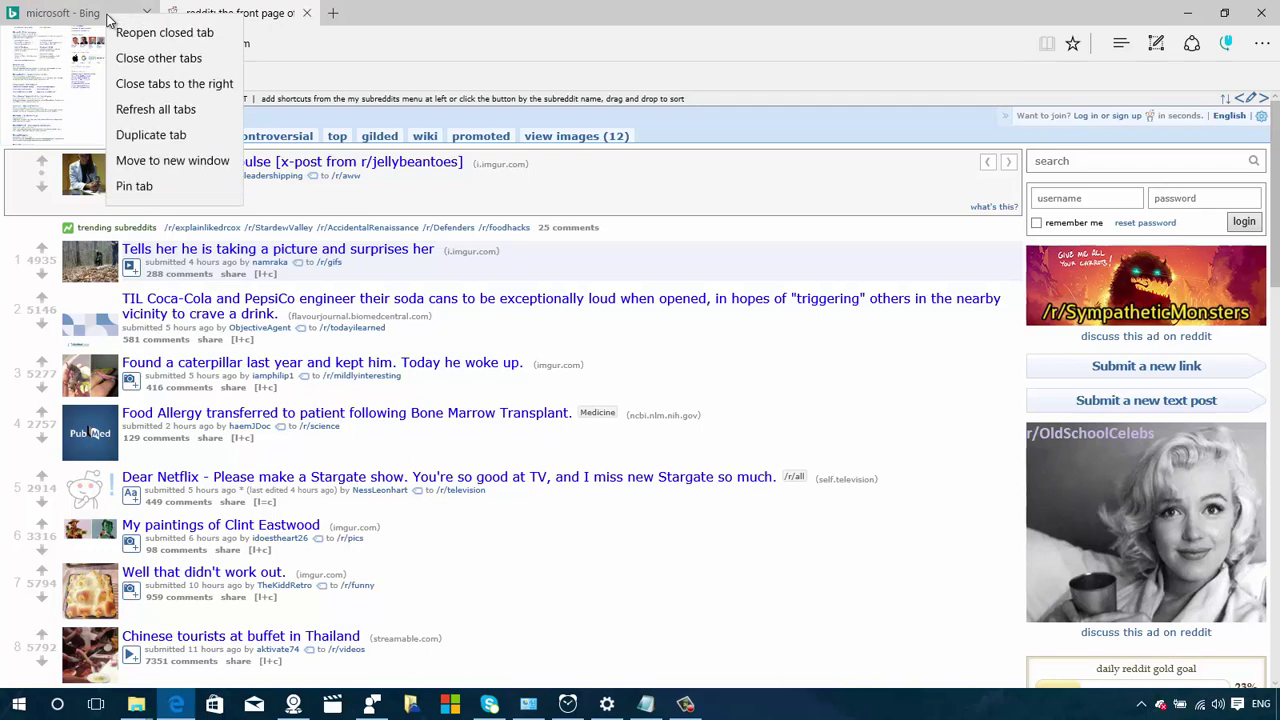
click(176, 188)
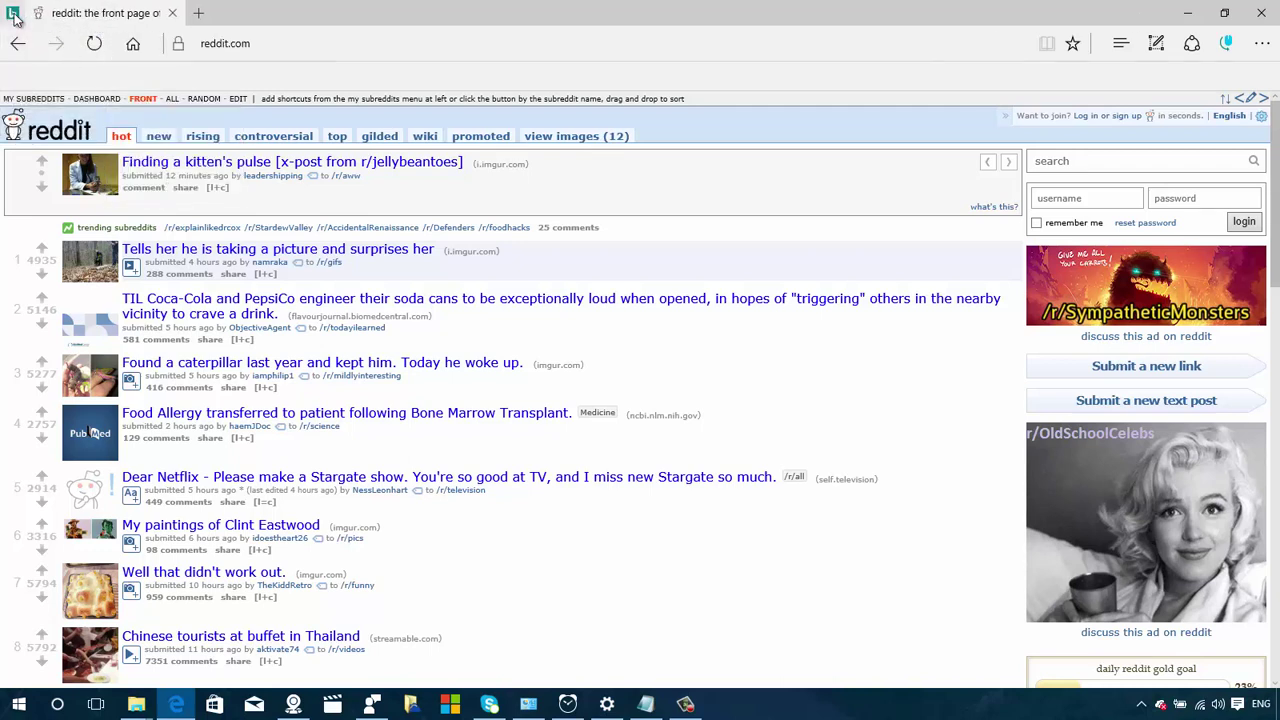
- Unpin the Bing search tab
mouse_move(14, 18)
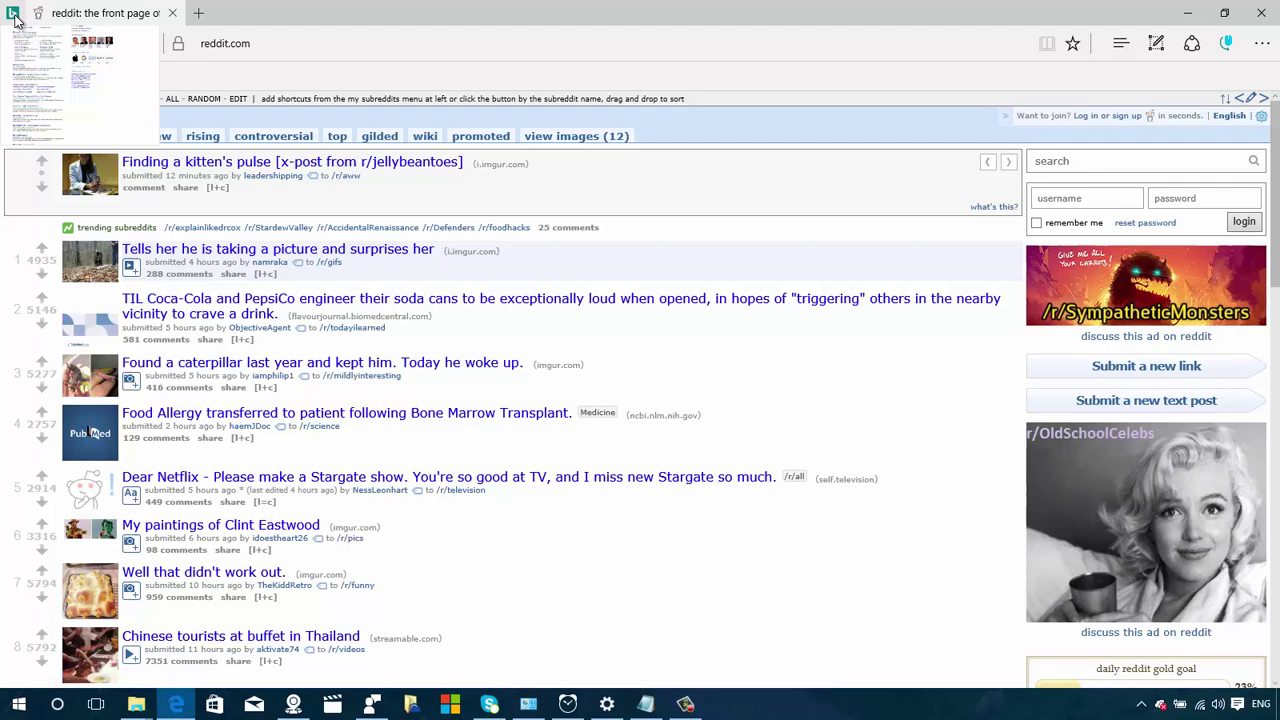
right_click(14, 18)
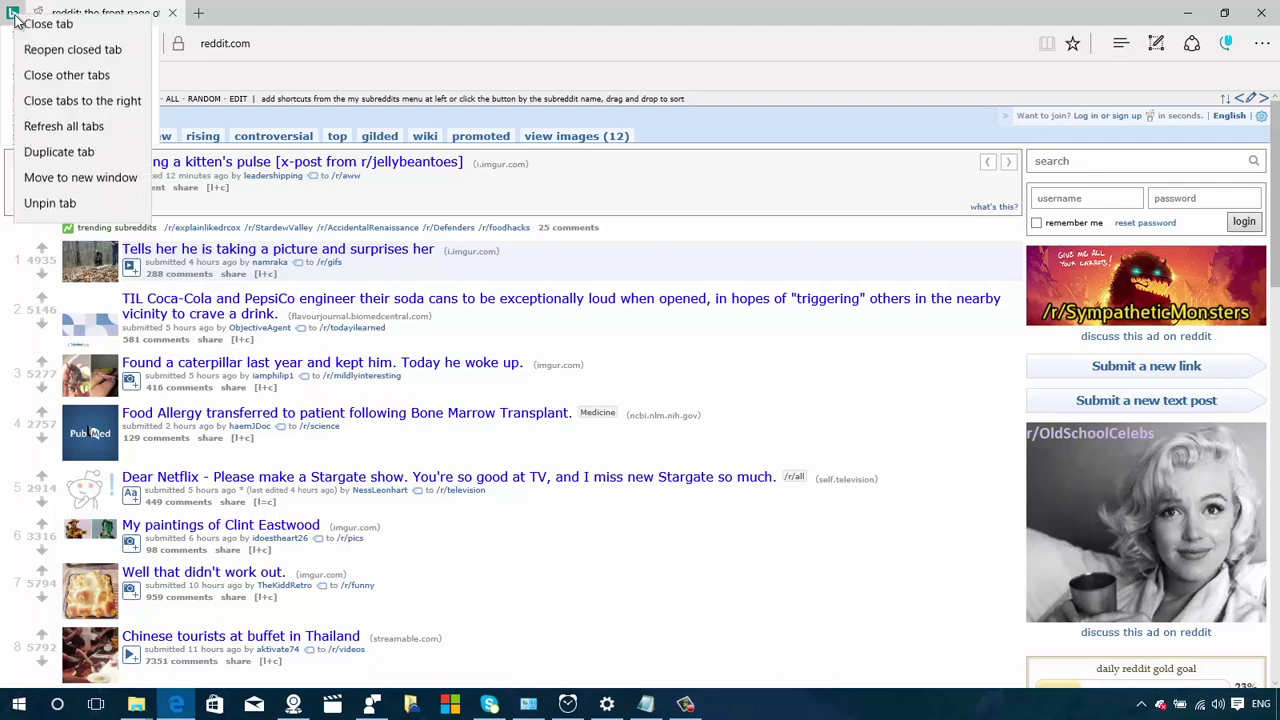
click(84, 217)
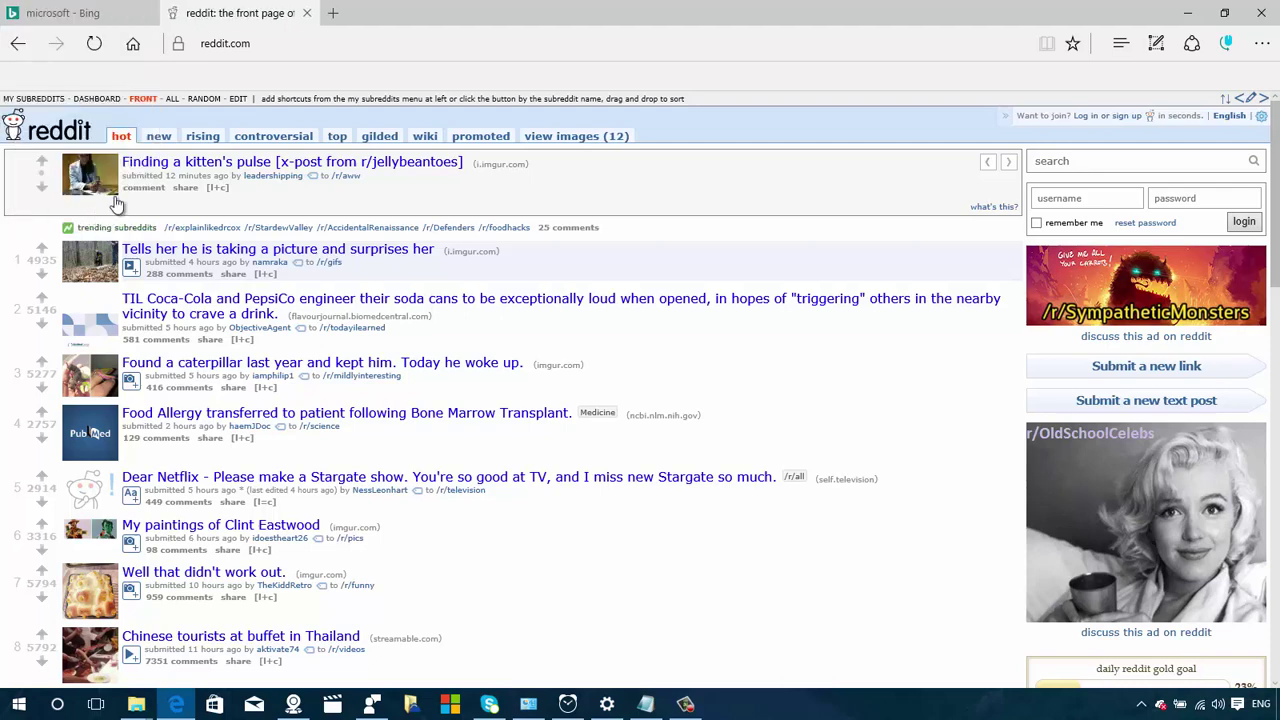
- Switch to the Bing tab and view the Paste and go option for its web address without using it
click(113, 17)
click(195, 15)
click(94, 14)
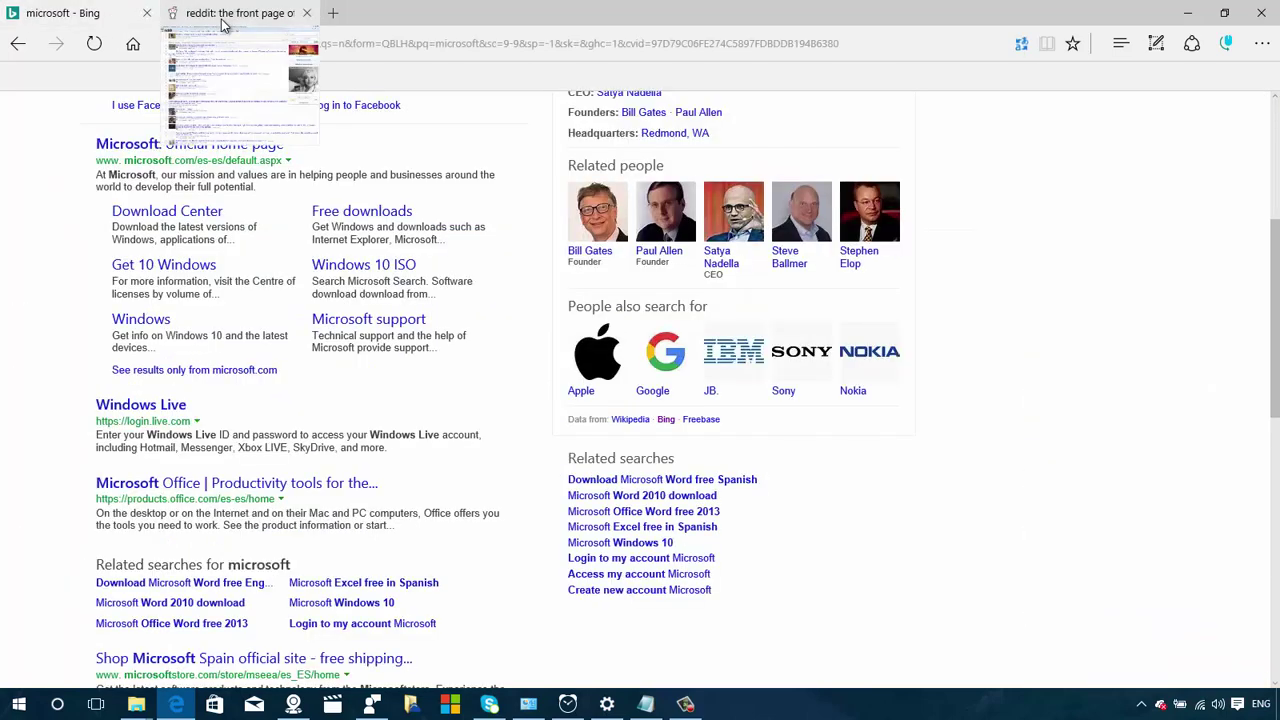
click(413, 43)
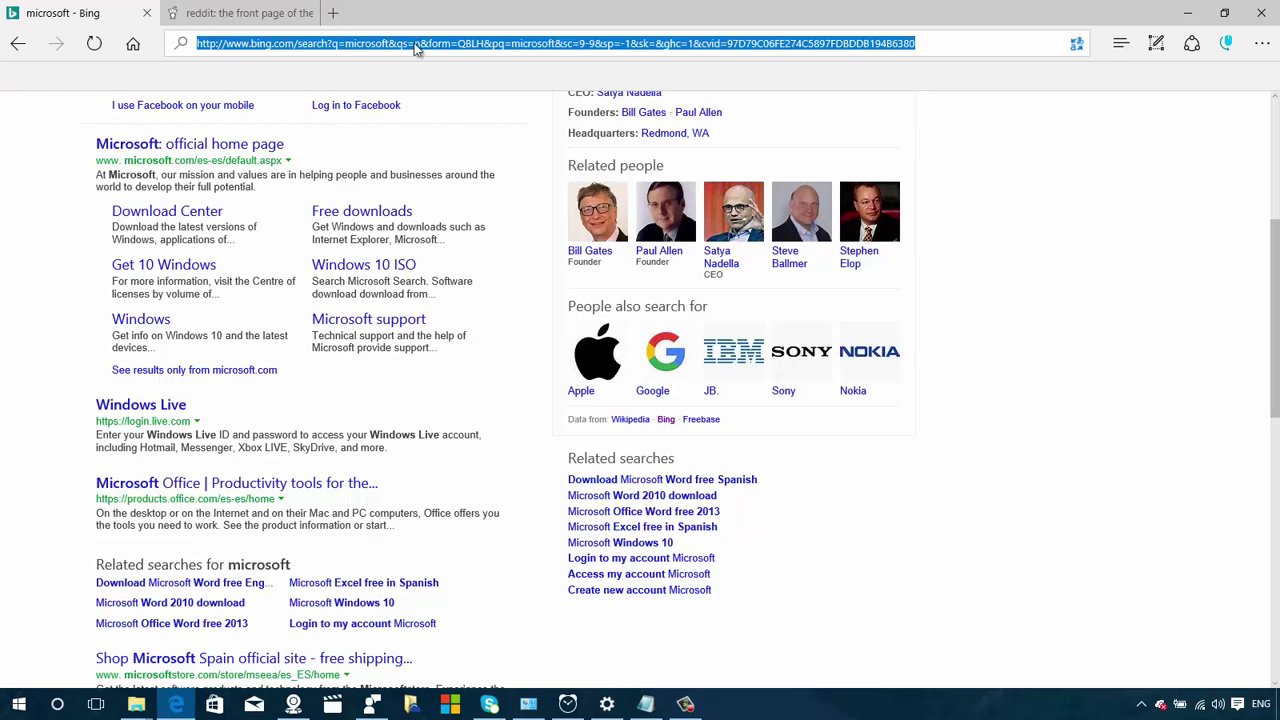
right_click(415, 45)
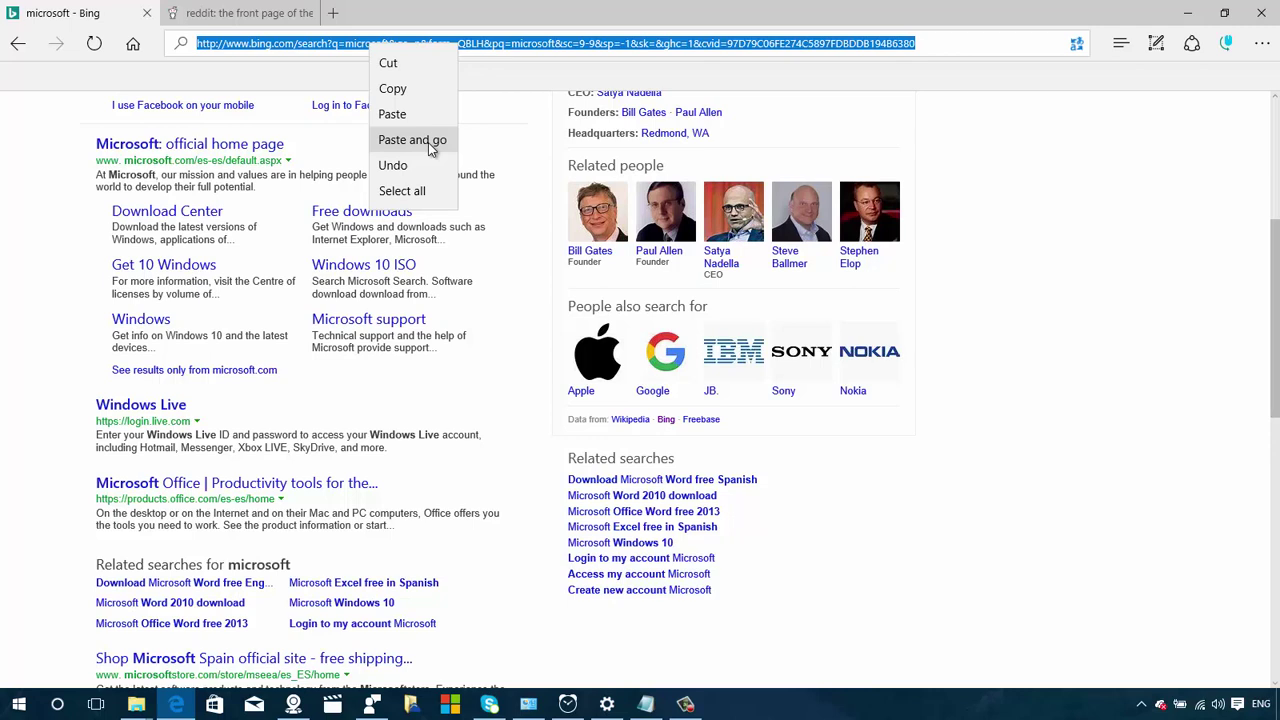
click(487, 108)
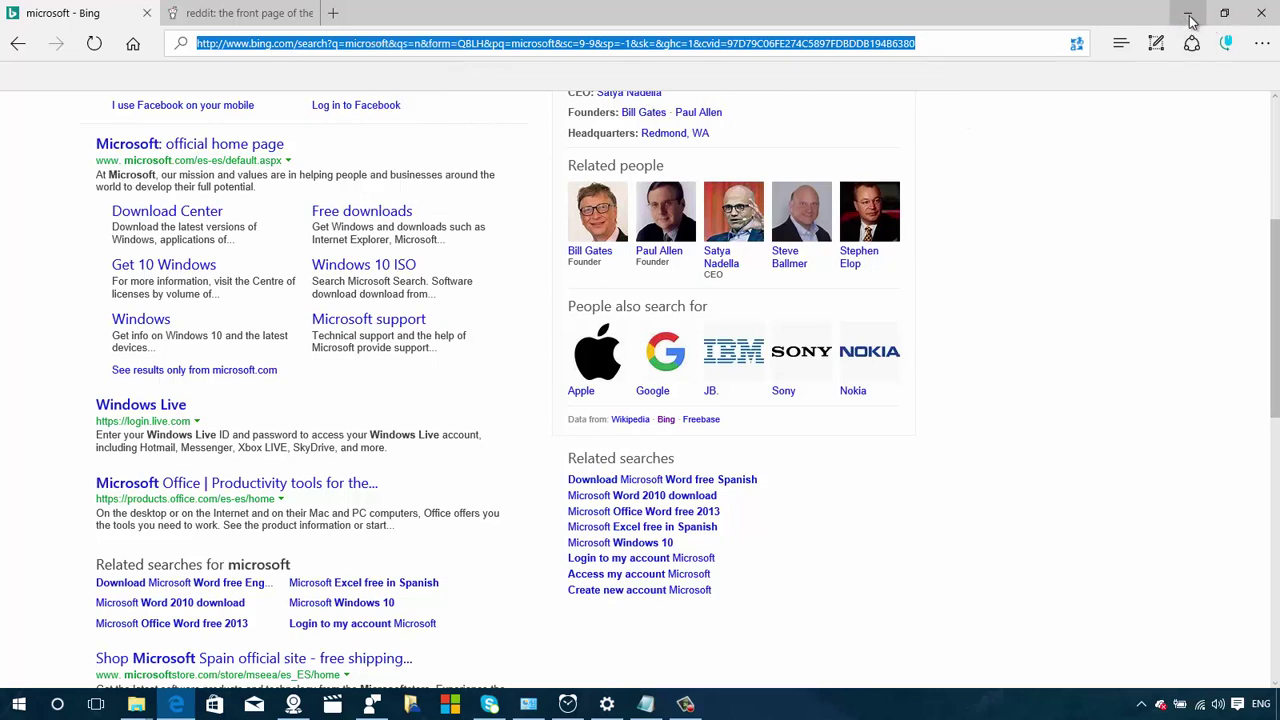
- Switch to the Settings app and open the temporary files section in the storage usage of This PC (C:)
key(super+d)
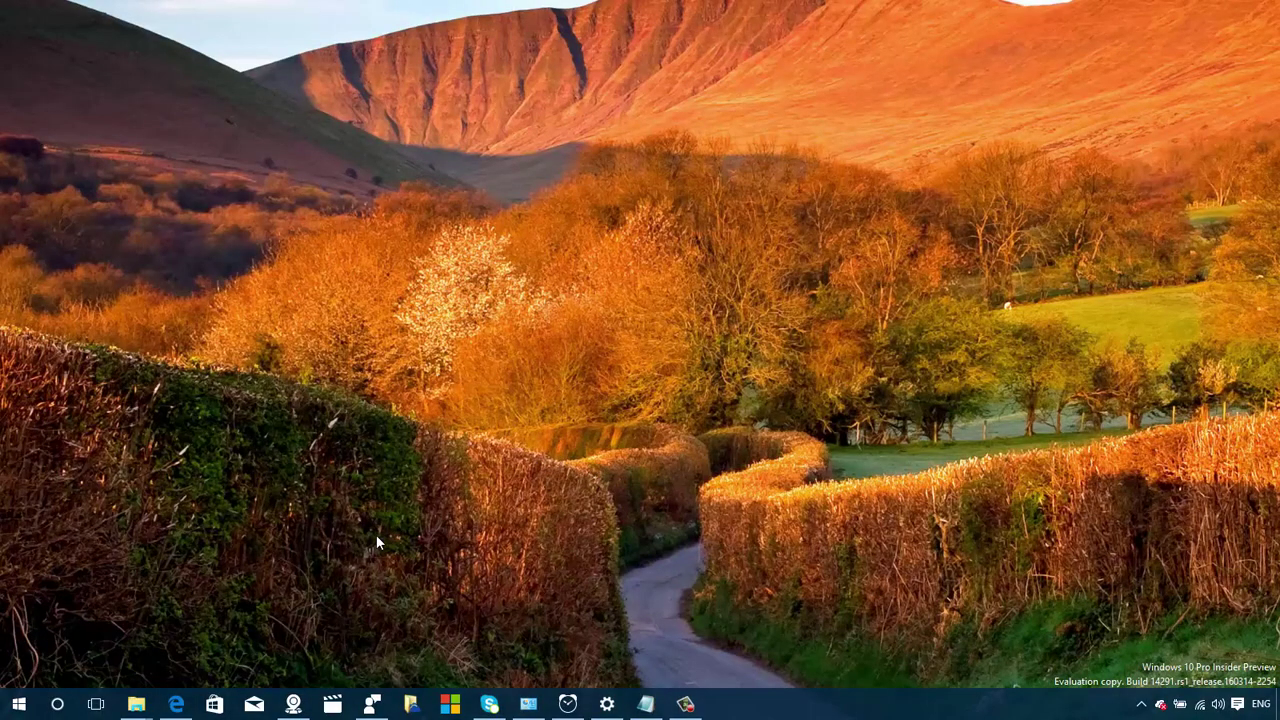
click(608, 706)
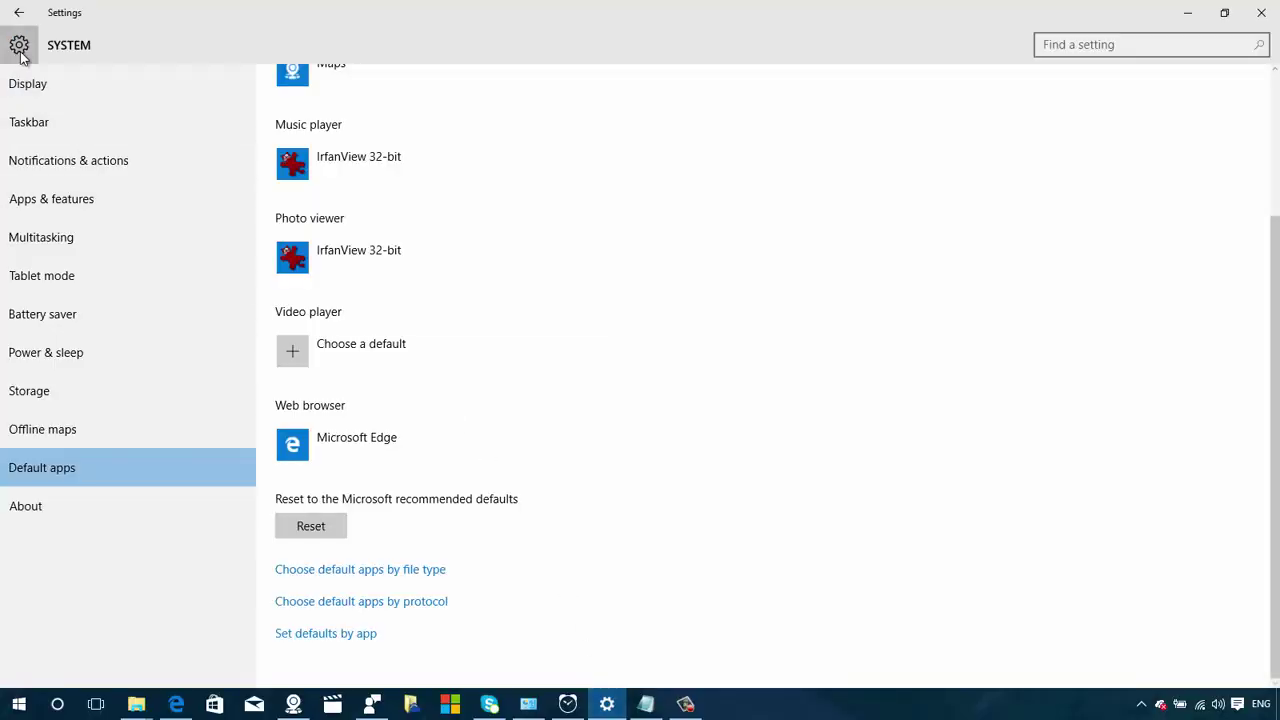
click(20, 48)
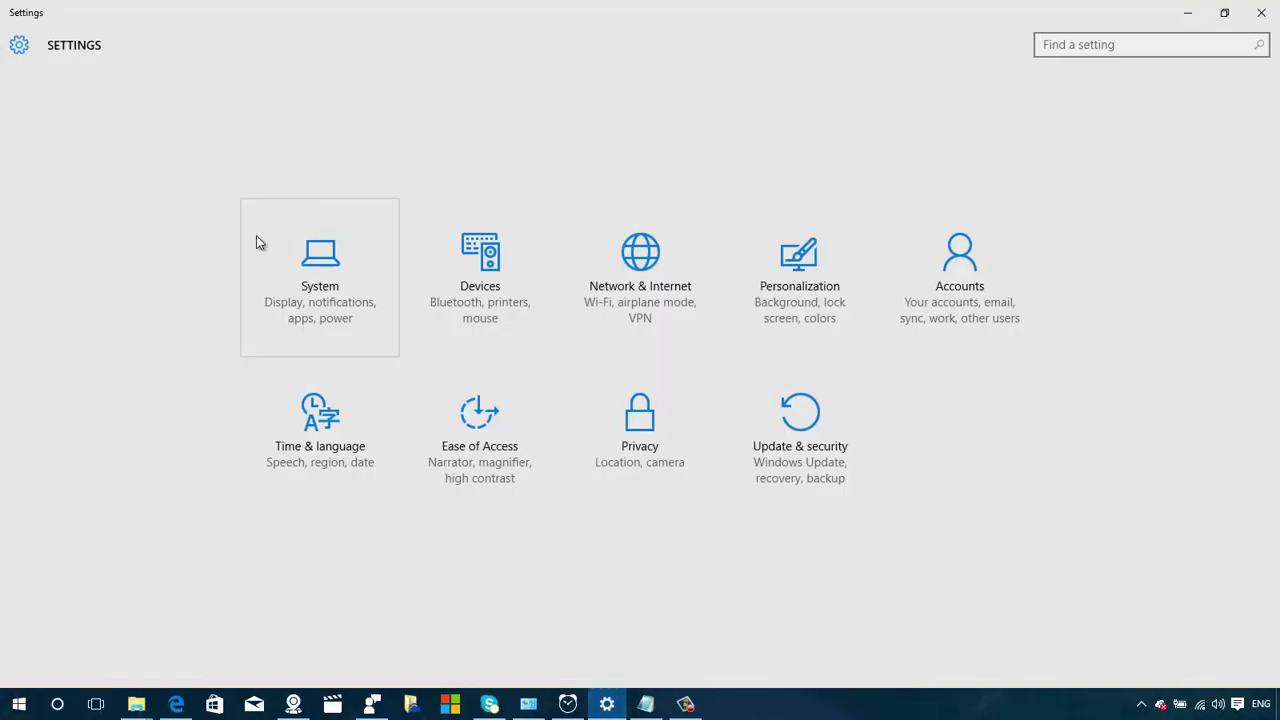
click(313, 257)
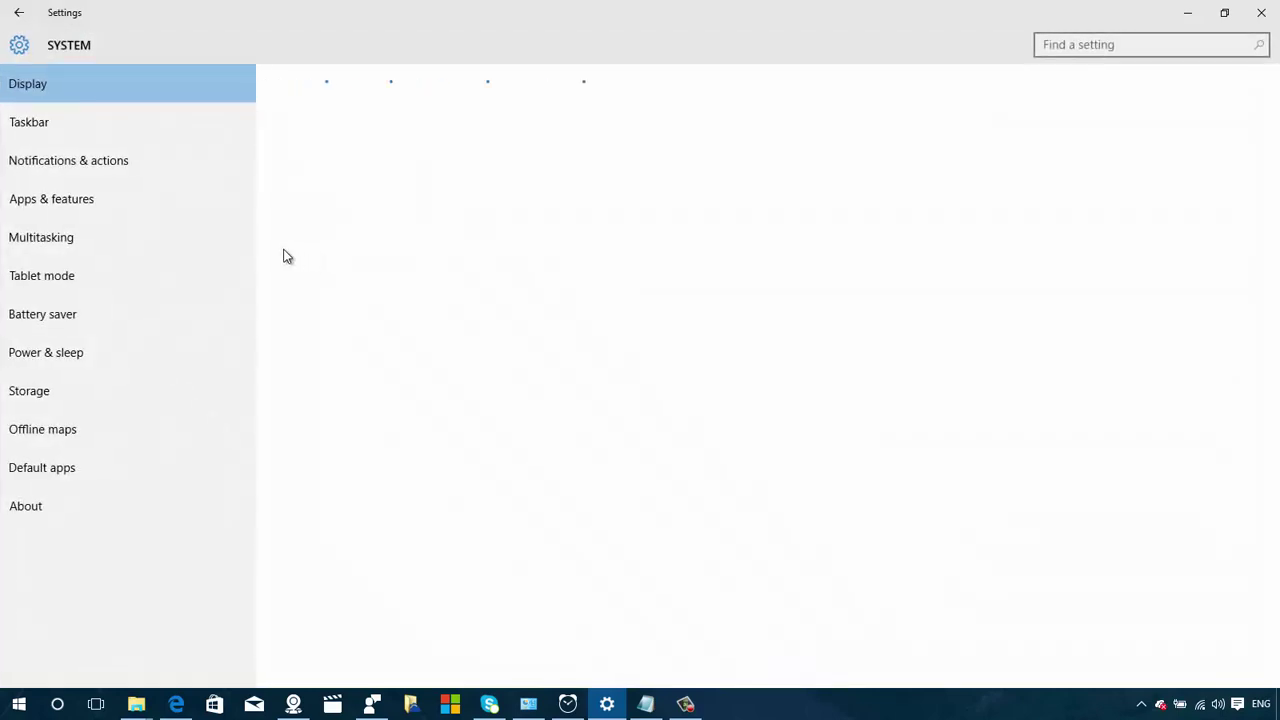
click(82, 401)
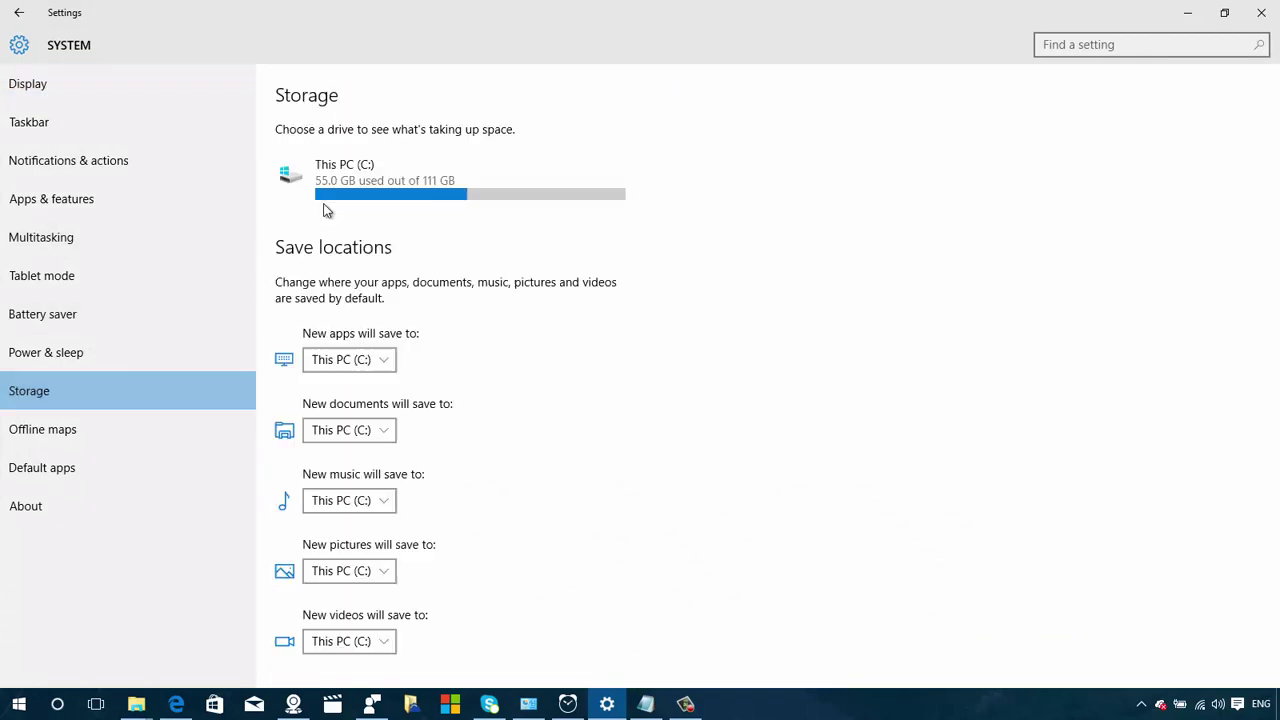
click(394, 187)
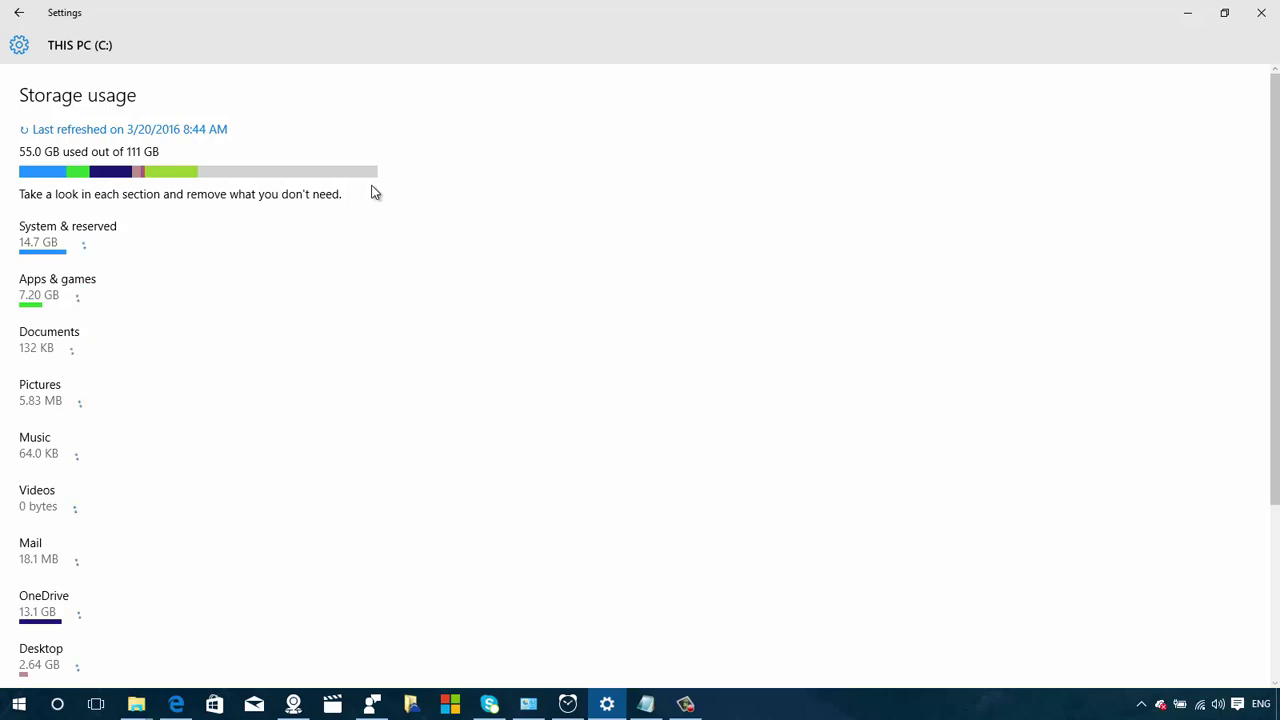
scroll(372, 192, down, 3)
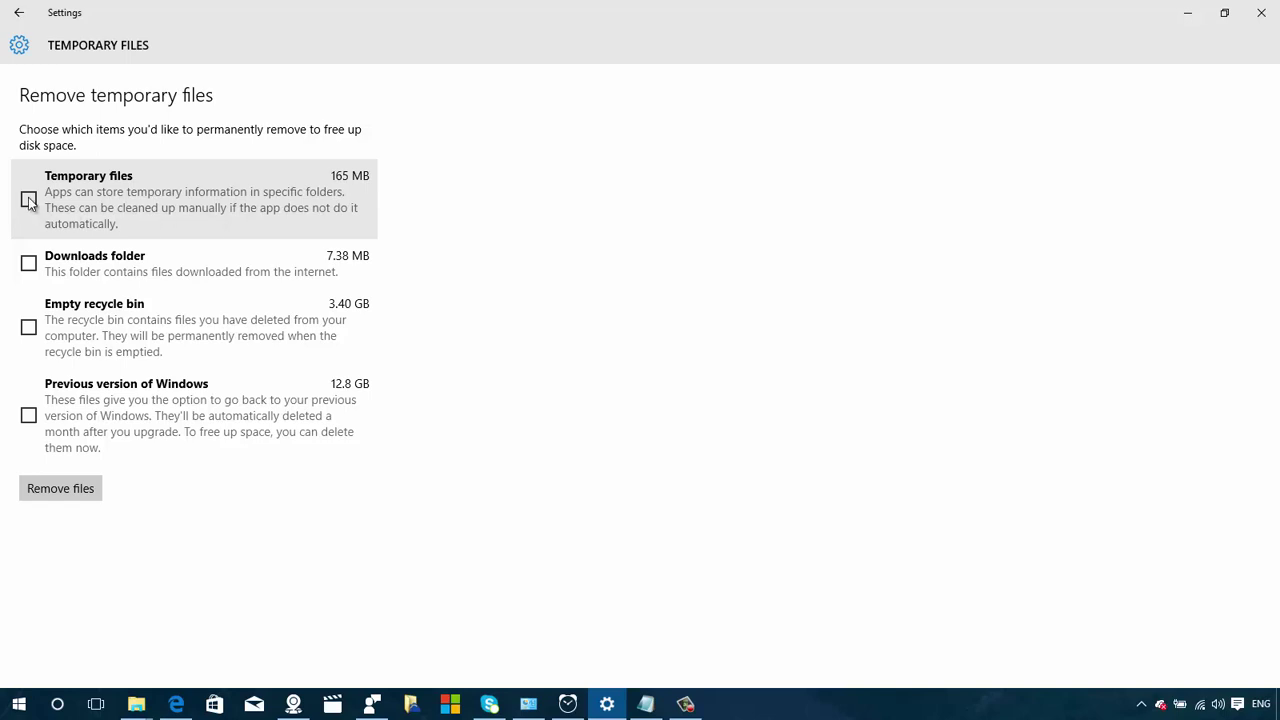
- Select Previous version of Windows, Empty recycle bin, Downloads folder and Temporary files as the items to remove
click(29, 418)
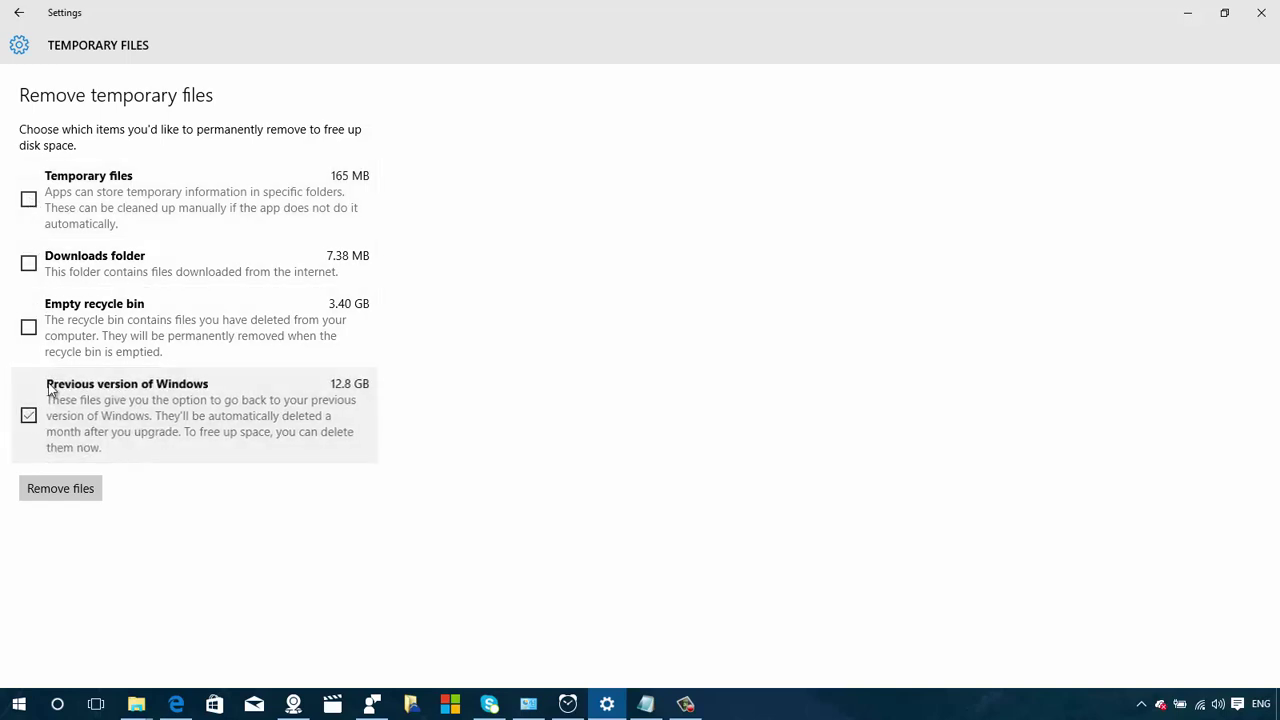
click(29, 328)
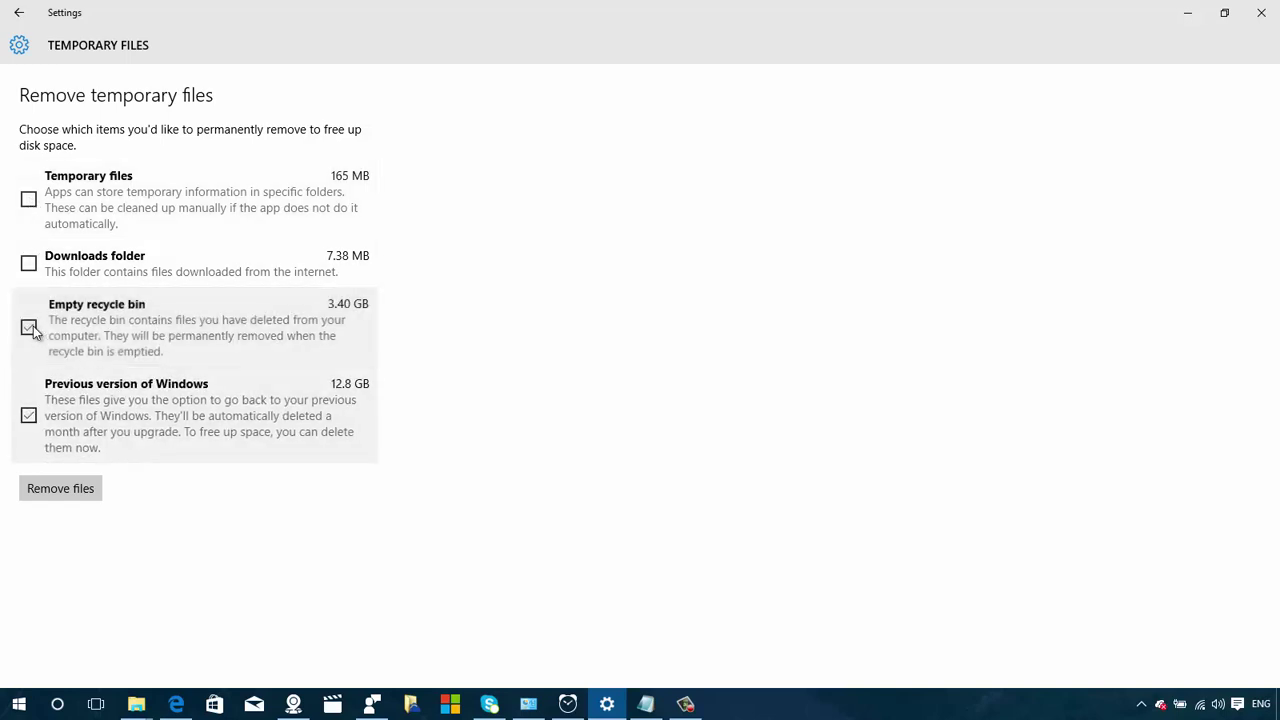
click(29, 265)
click(30, 202)
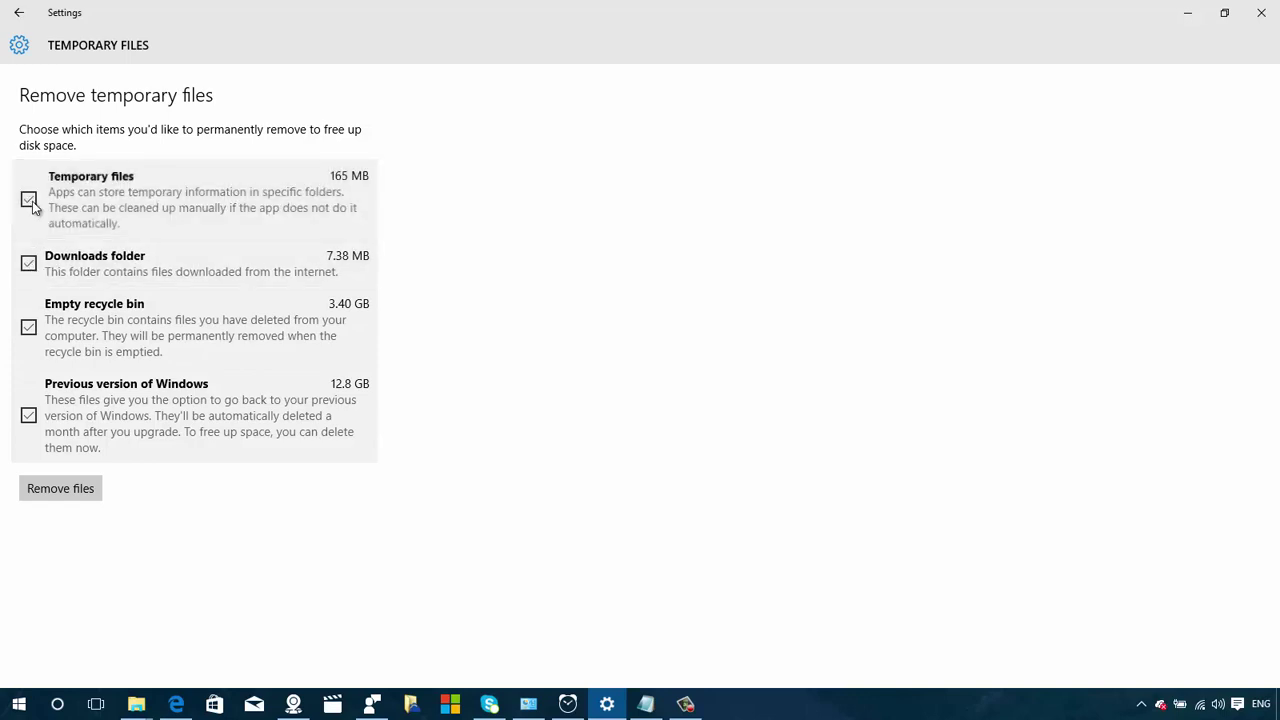
click(75, 489)
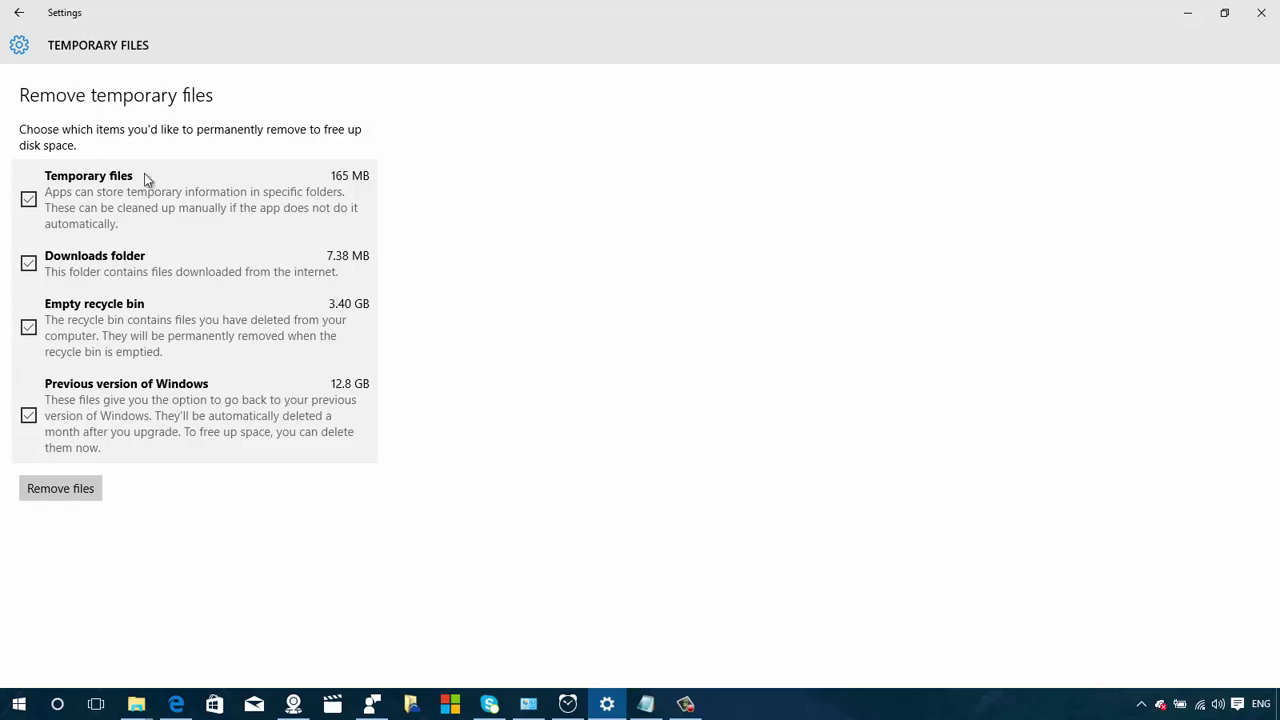
- Review the Wi-Fi page of the Network & Internet settings, including Wi-Fi Sense, Paid Wi-Fi services and related settings
click(18, 12)
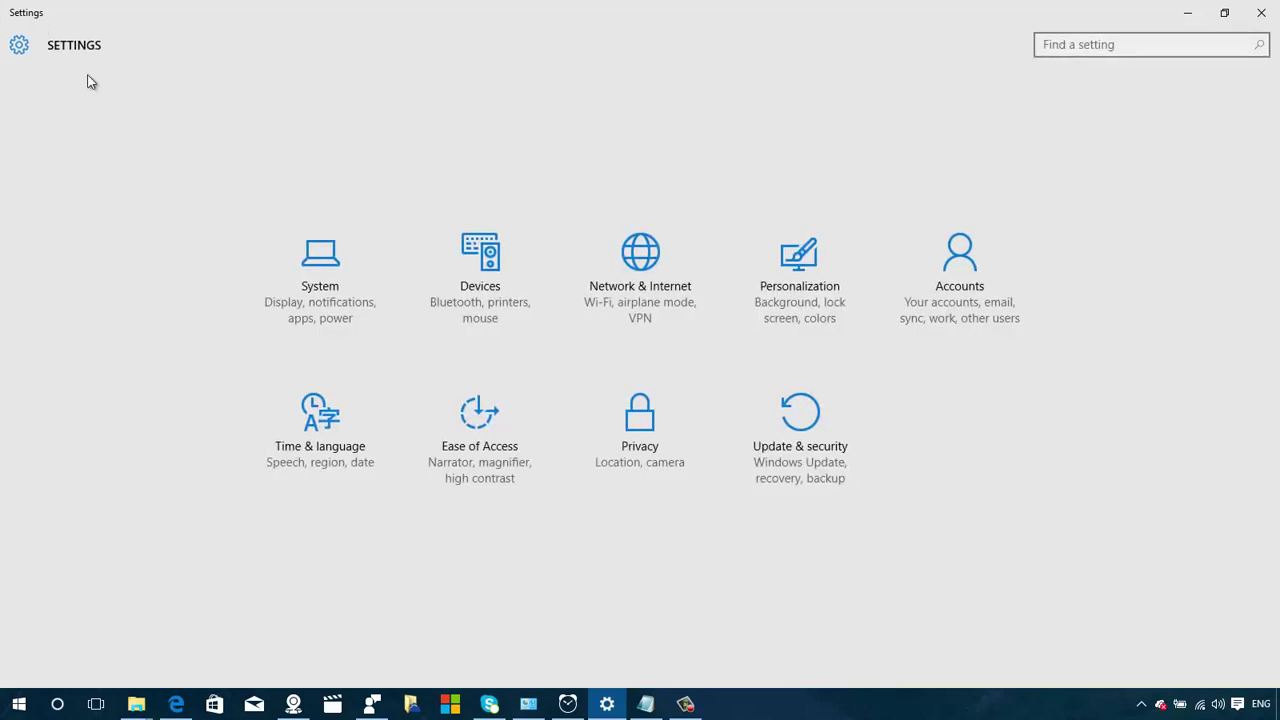
click(651, 261)
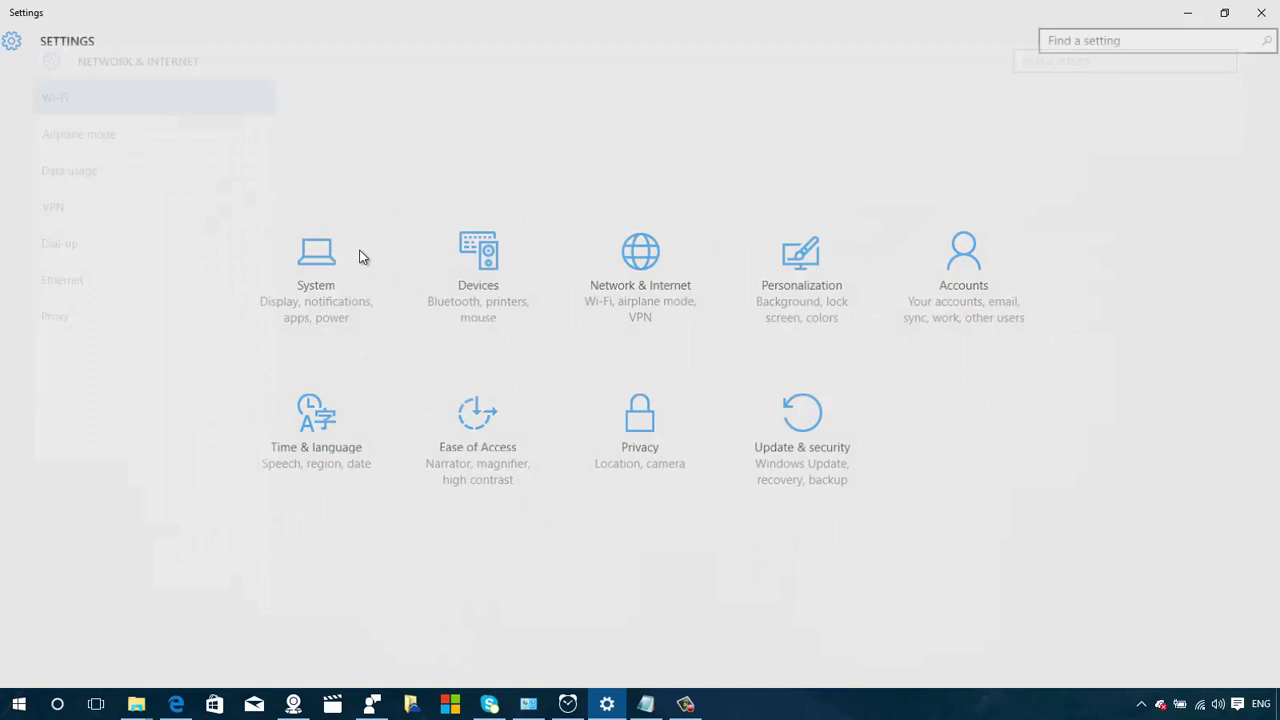
scroll(590, 208, down, 3)
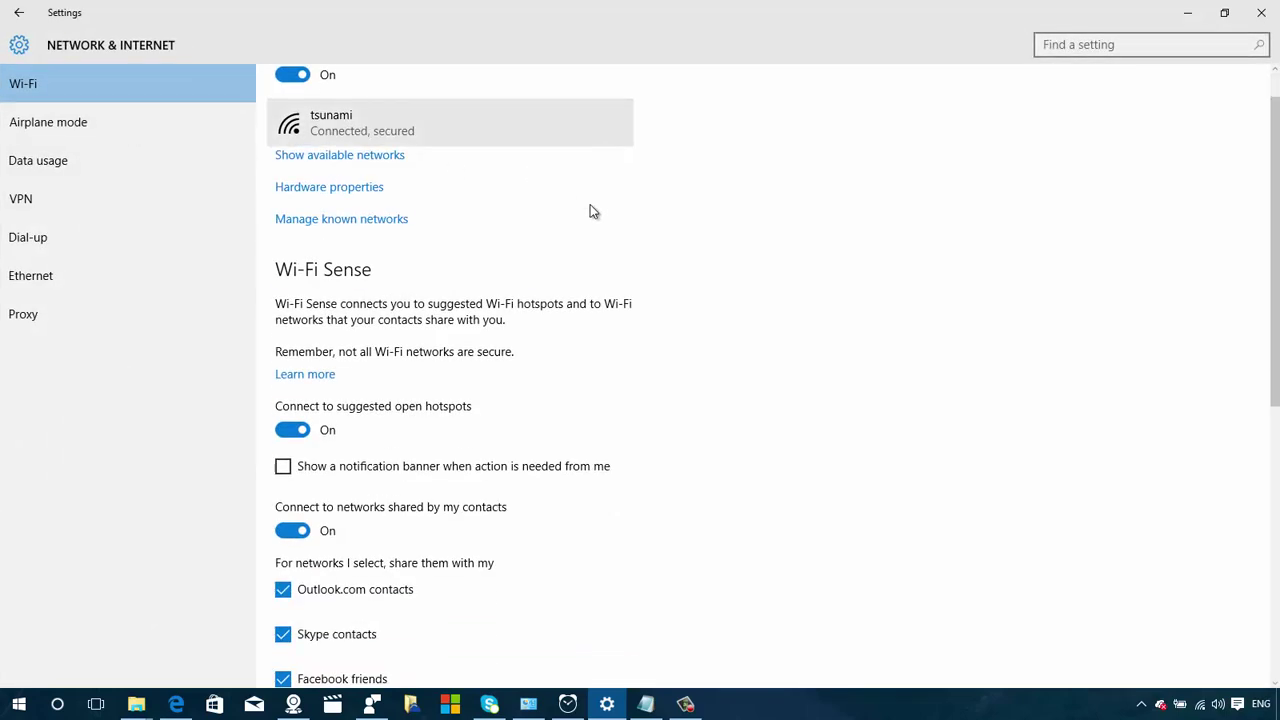
scroll(590, 208, up, 3)
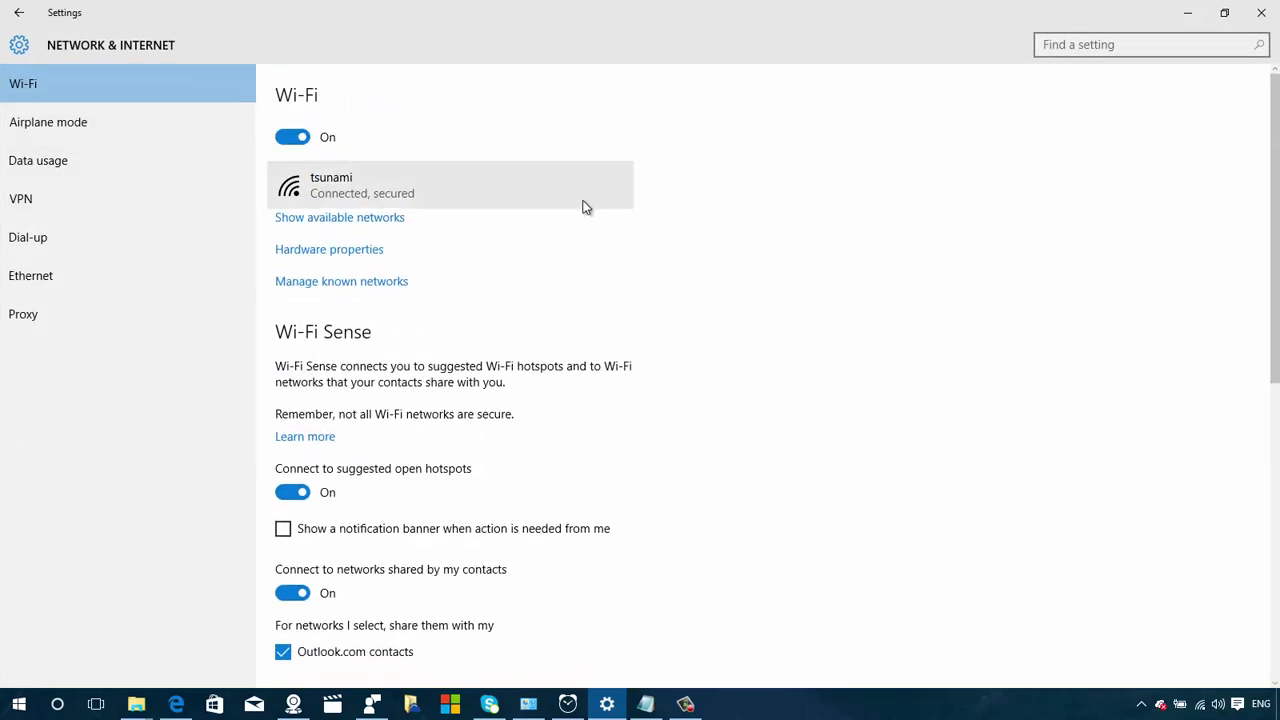
scroll(585, 207, down, 3)
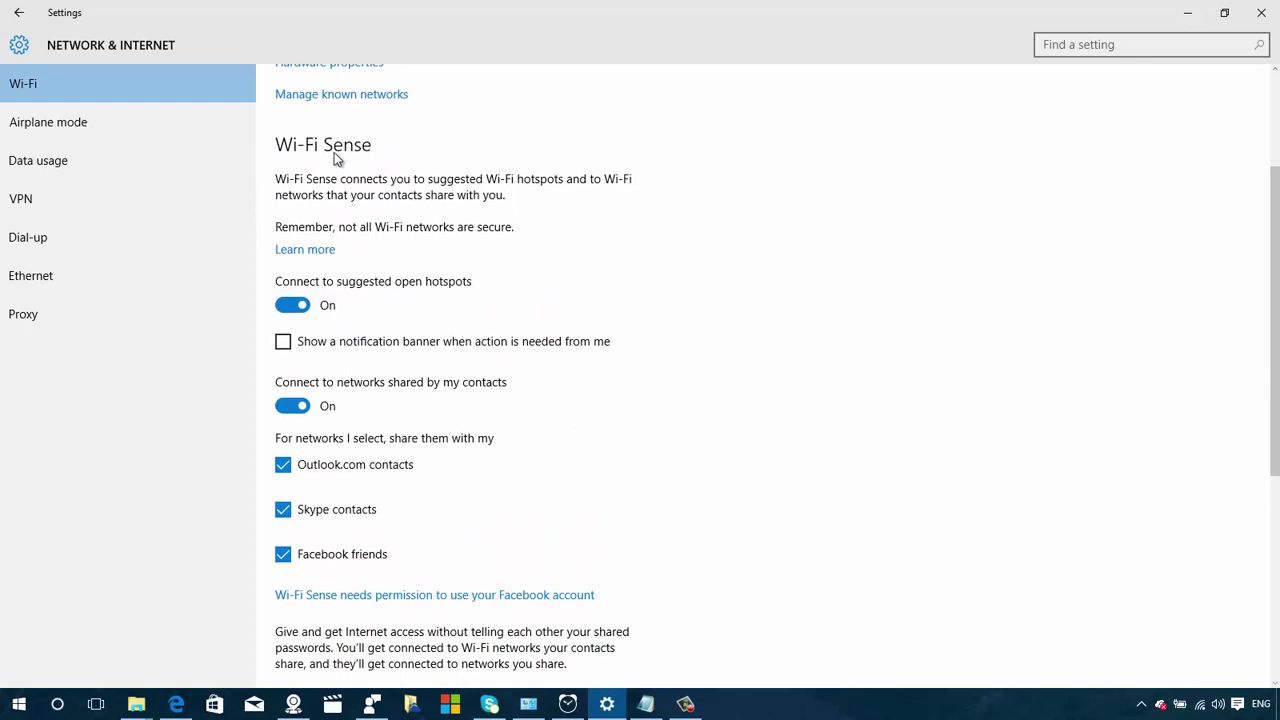
scroll(468, 190, down, 6)
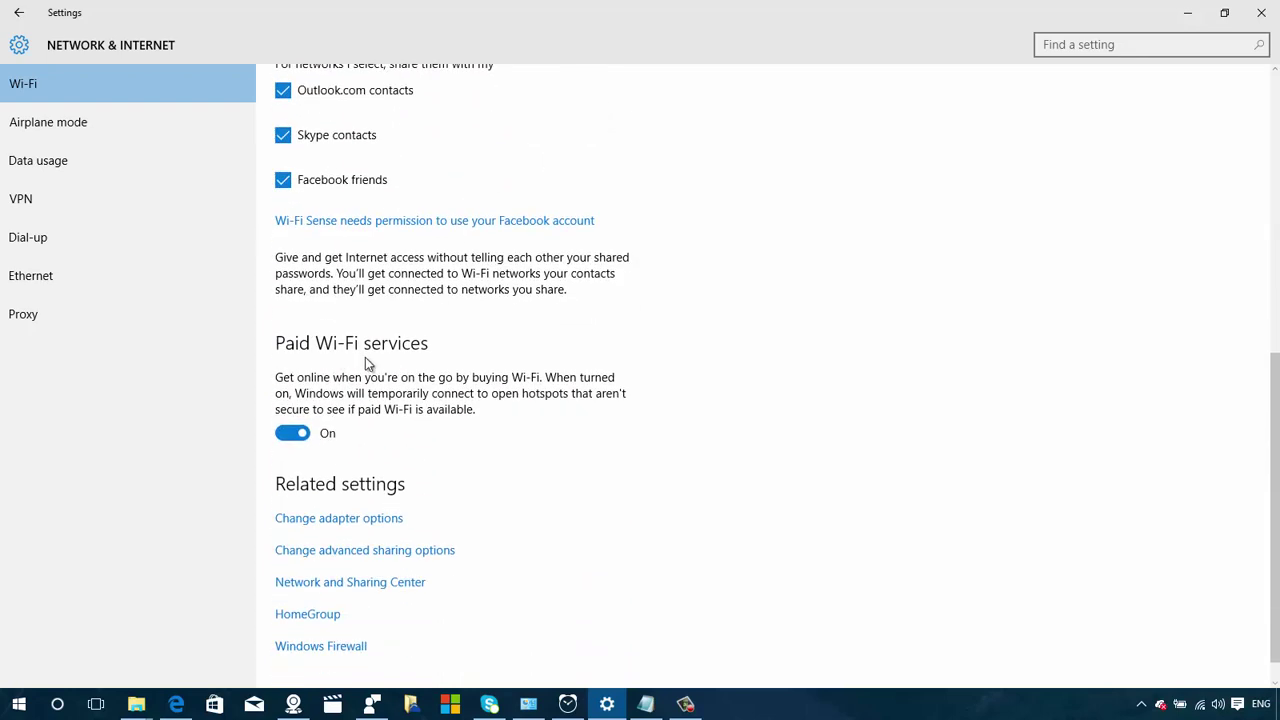
scroll(529, 355, up, 9)
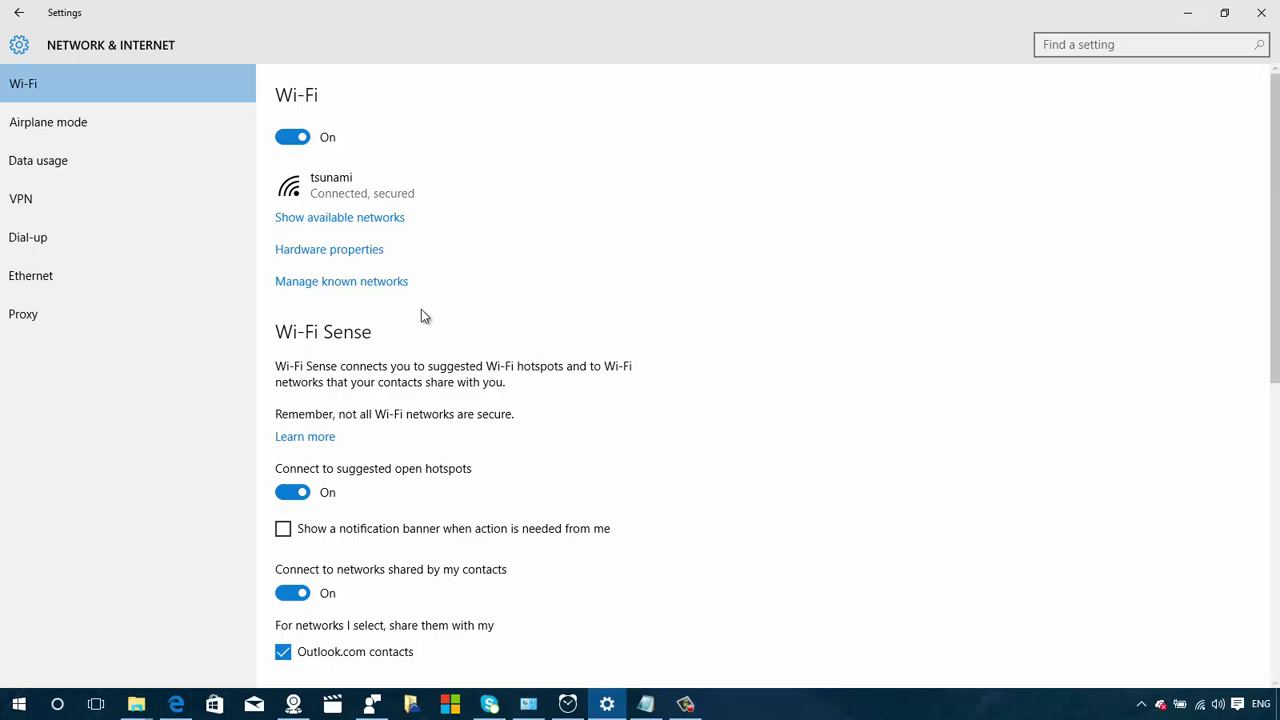
- Look over the Wi-Fi Sense sharing options and Paid Wi-Fi services again, and close the Settings app
scroll(465, 329, down, 3)
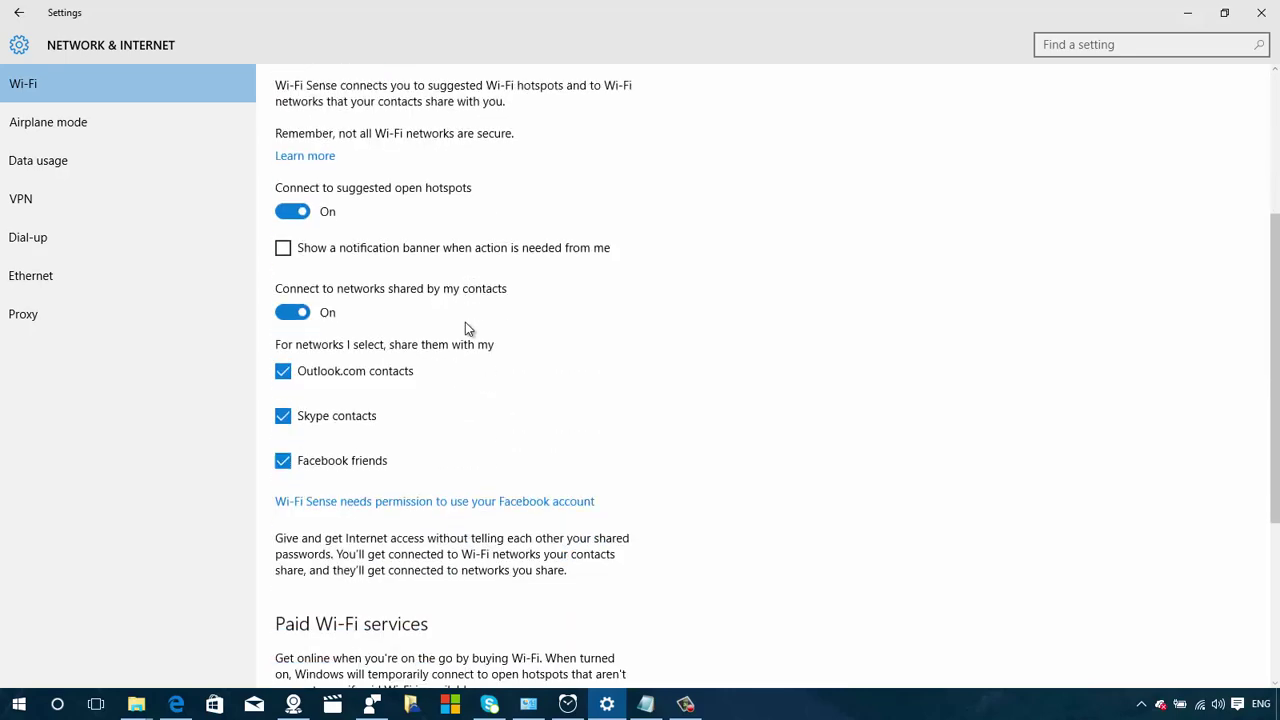
scroll(465, 329, down, 4)
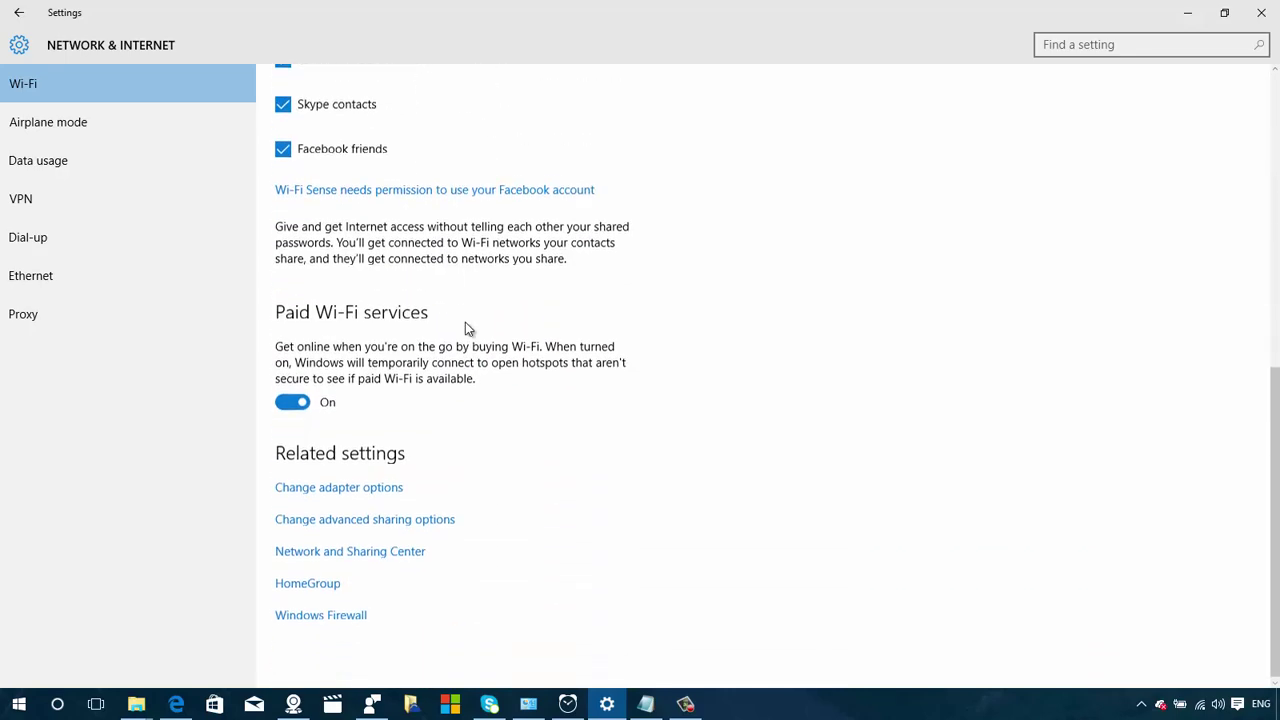
scroll(465, 329, up, 4)
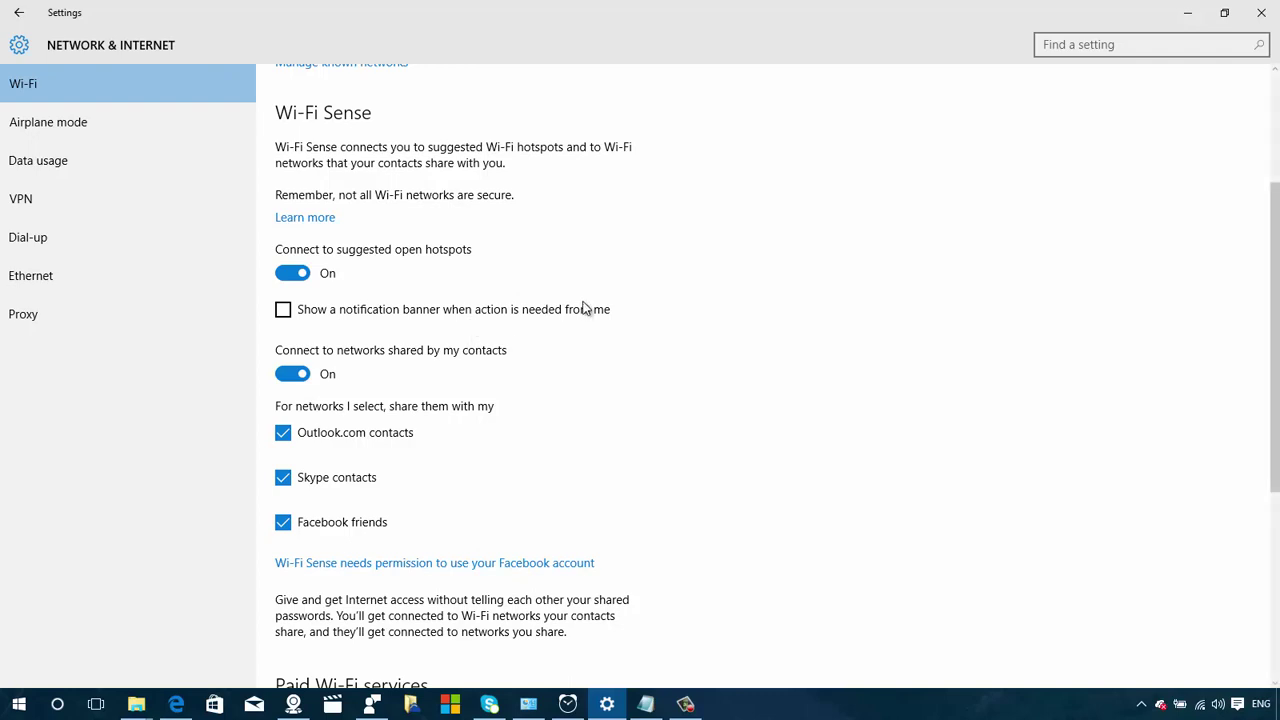
click(1261, 13)
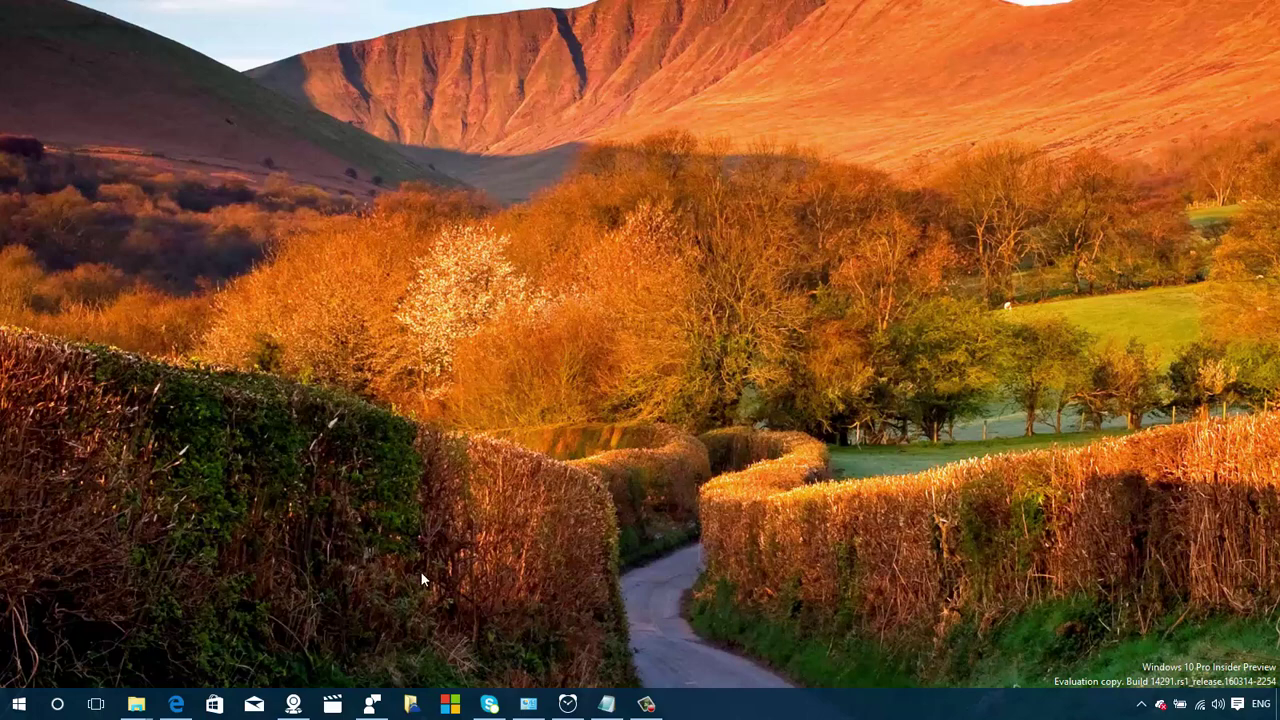
- Open the Feedback Hub and look through the What's new announcements and quests on its Home page
click(371, 704)
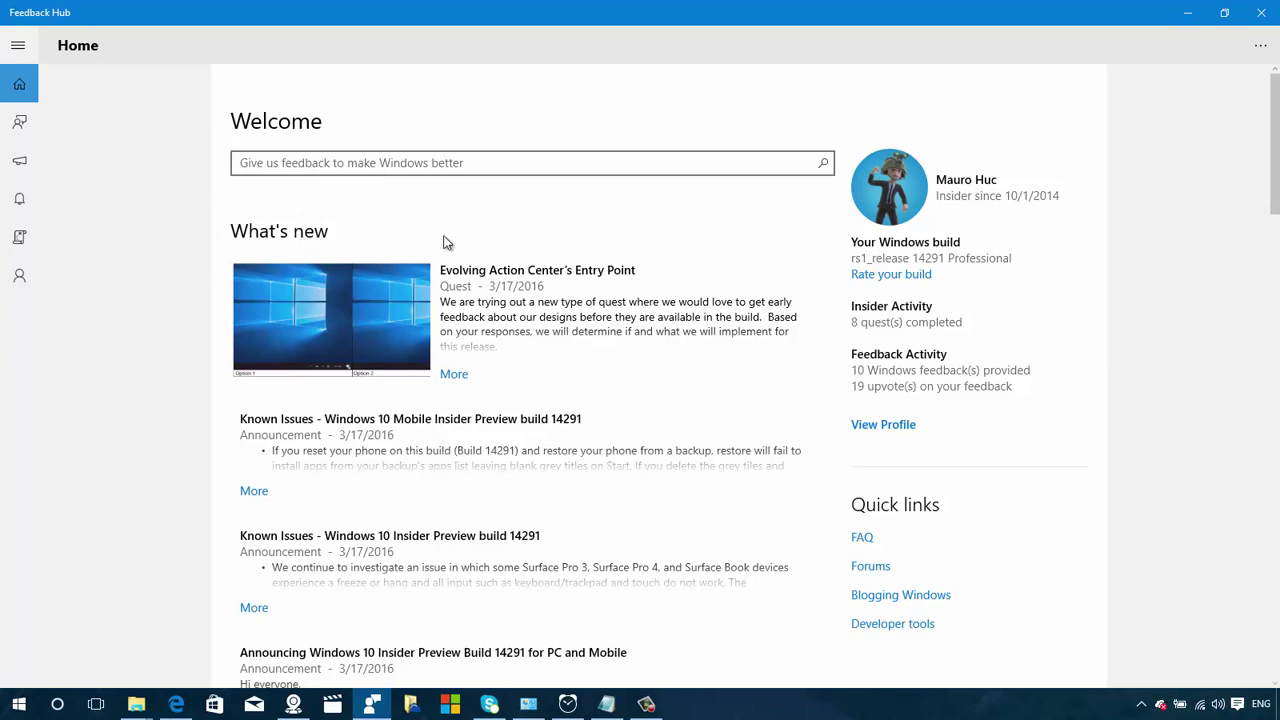
scroll(446, 243, down, 2)
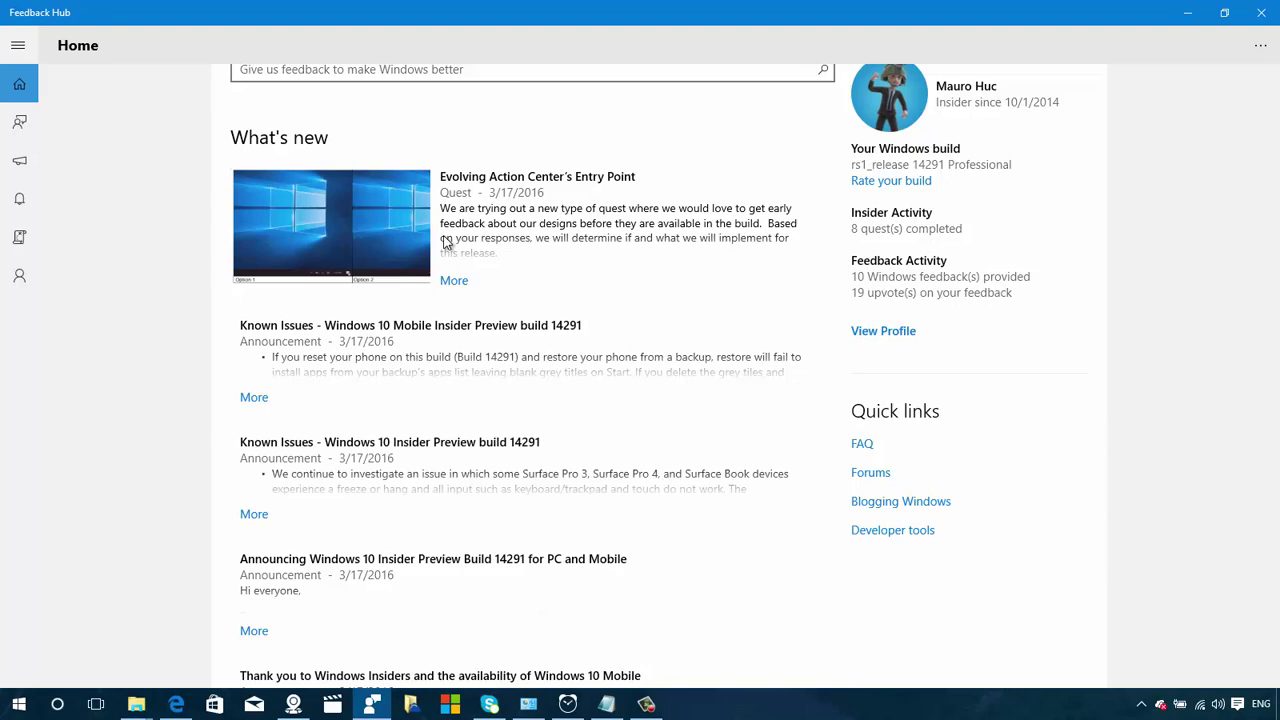
scroll(445, 243, down, 10)
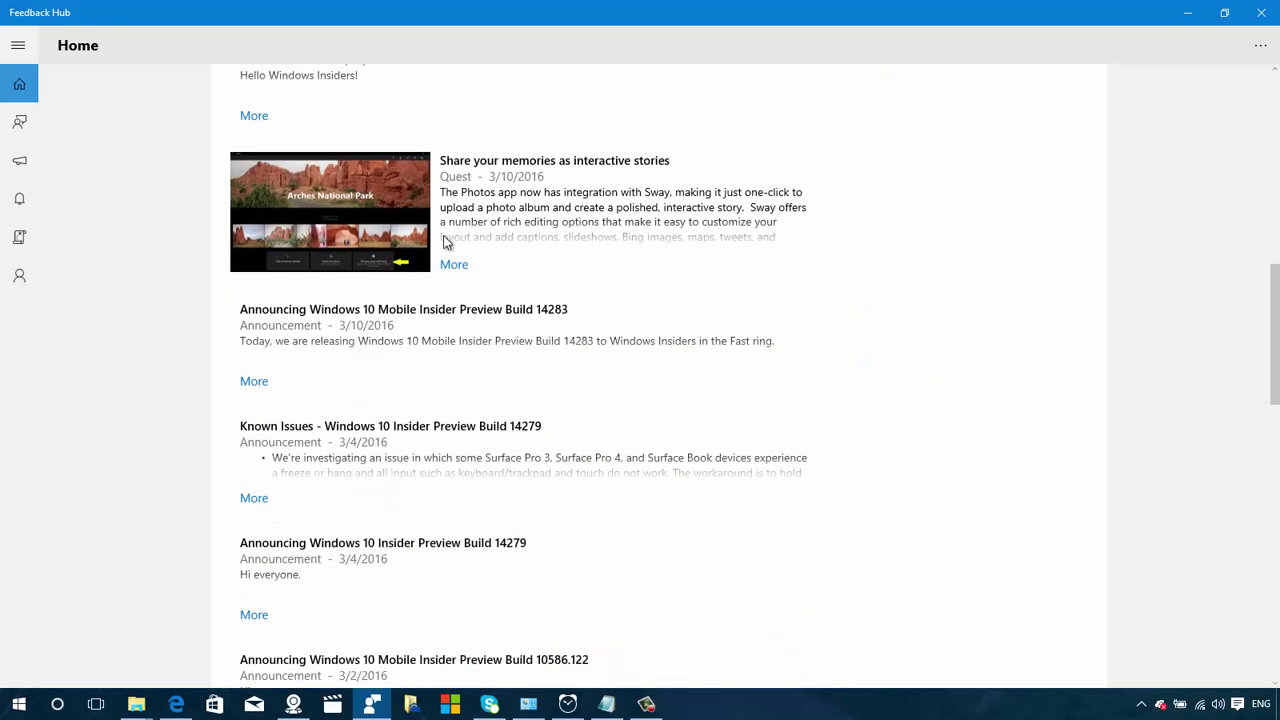
scroll(445, 243, up, 12)
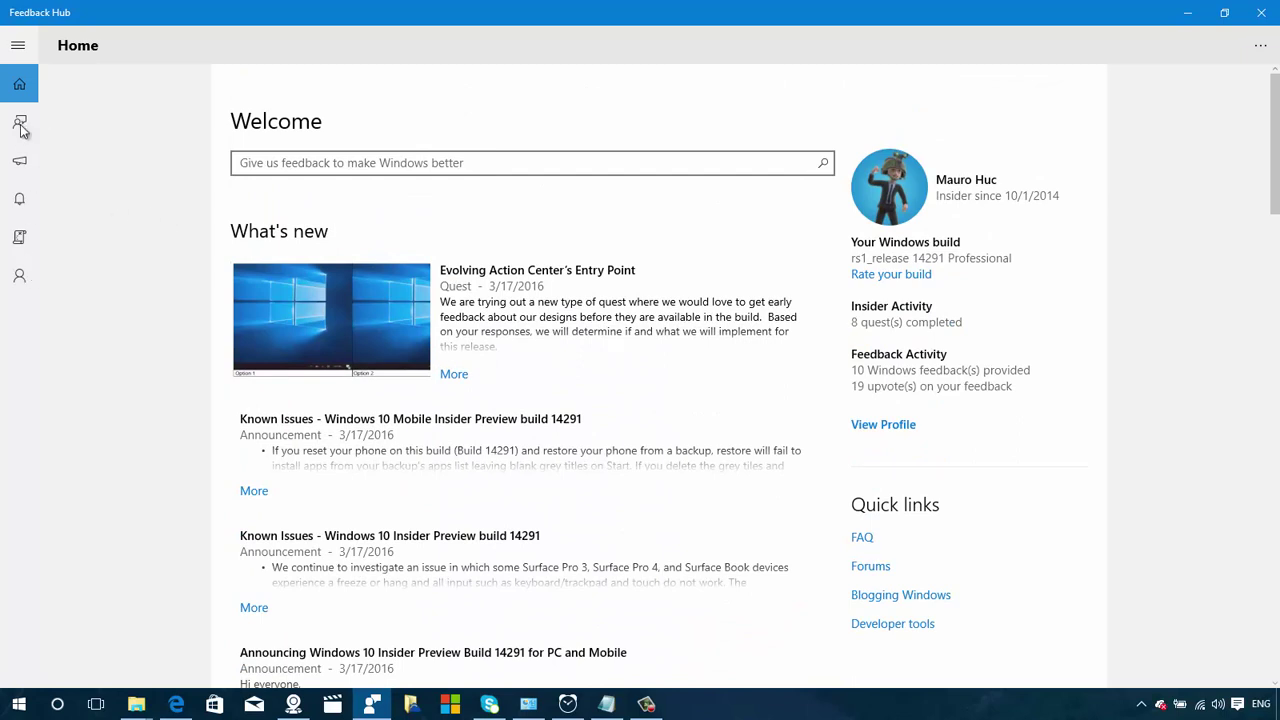
- Search the existing feedback for "windows 10 crashes"
click(305, 165)
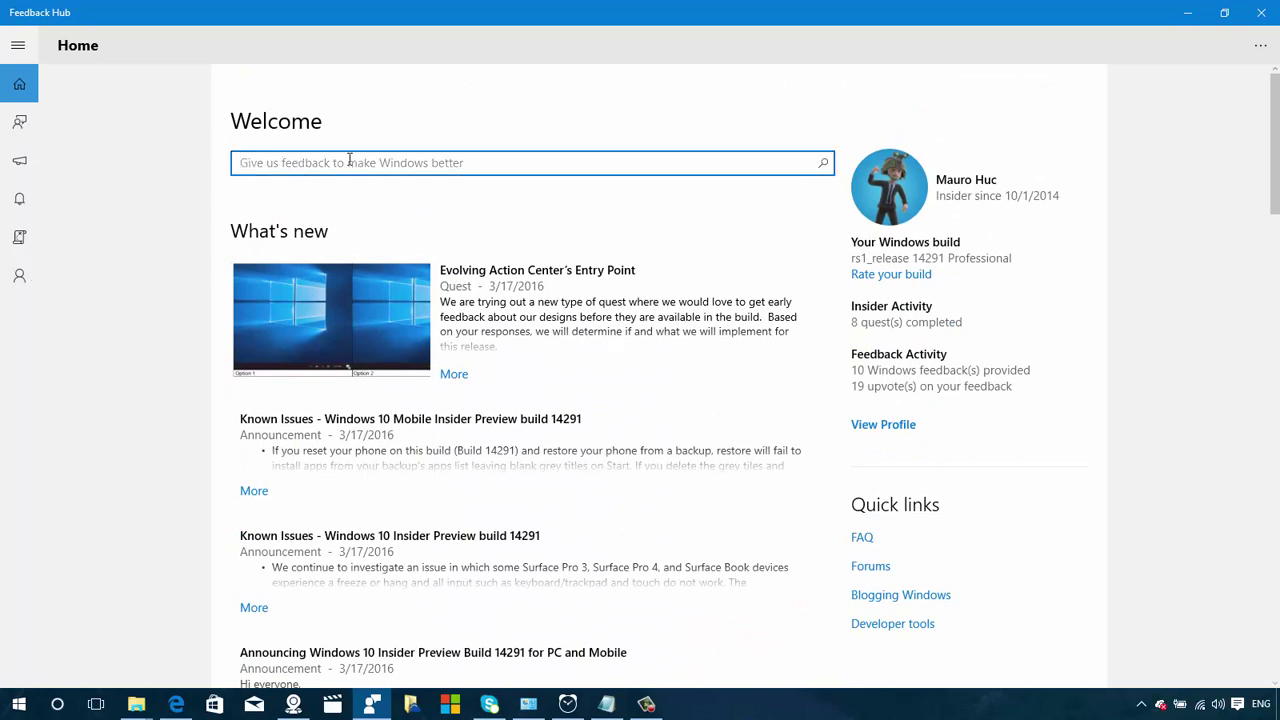
text(windows )
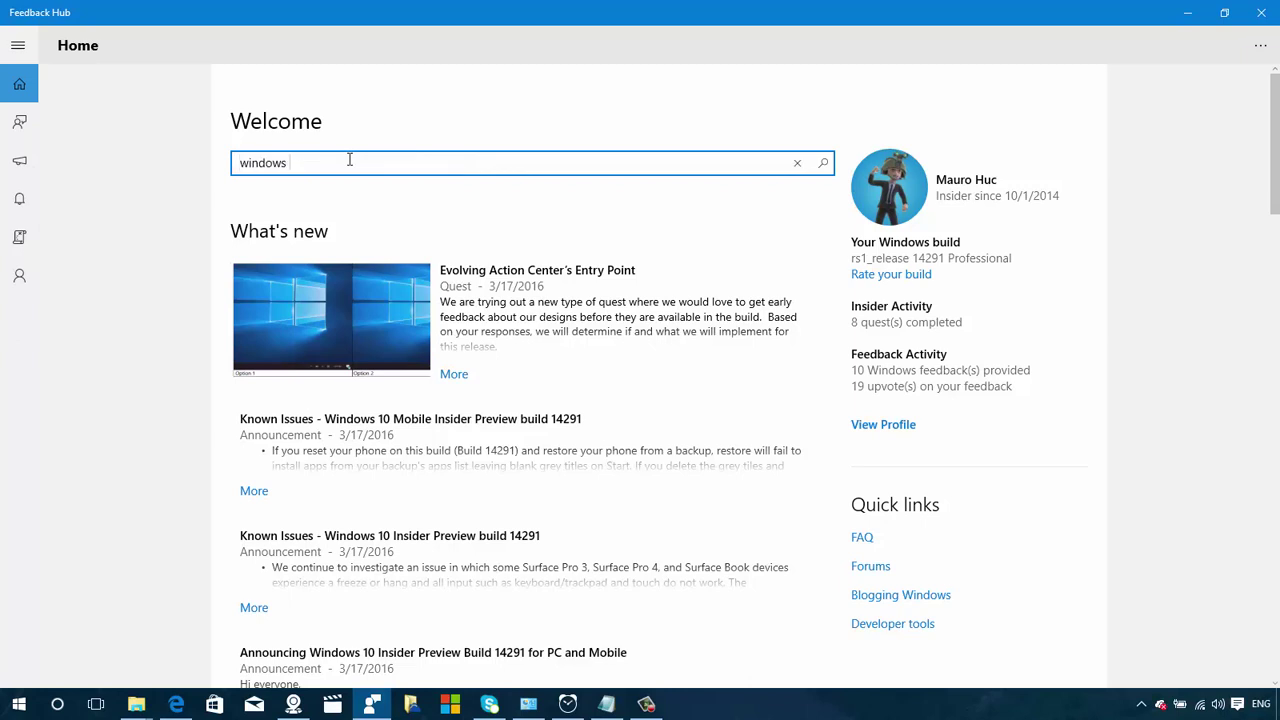
text(10 crashes)
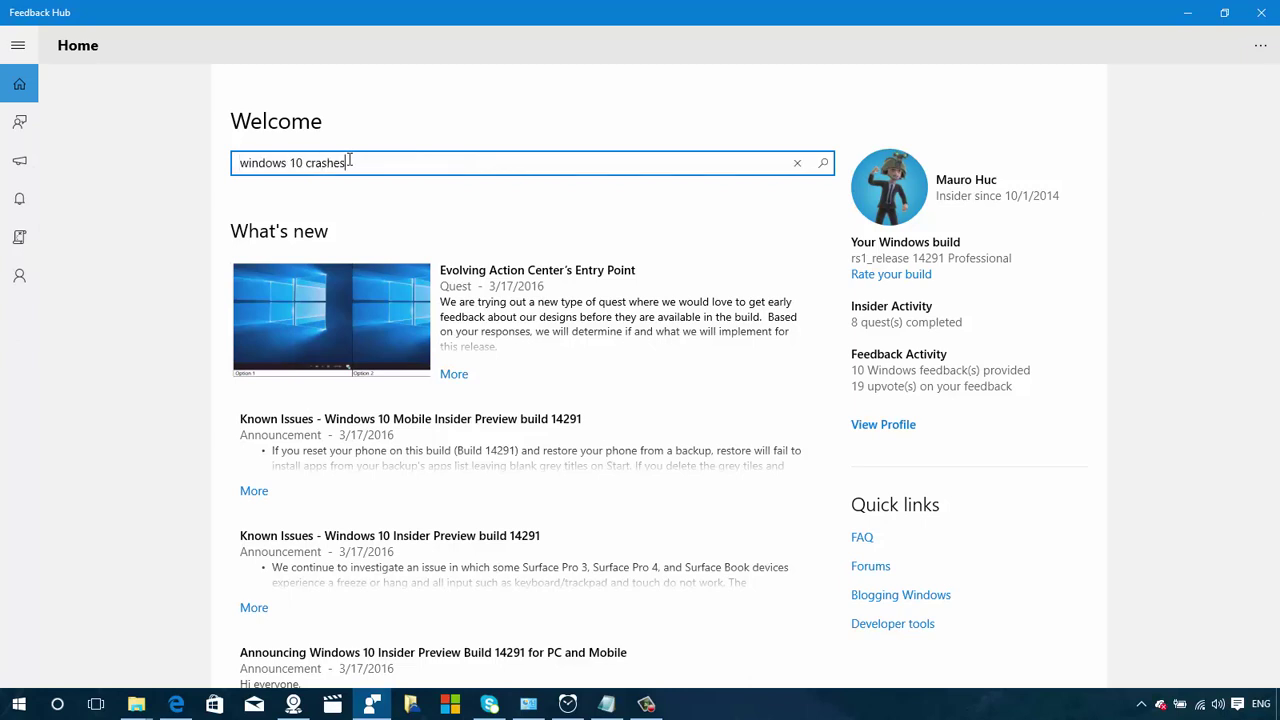
key(Return)
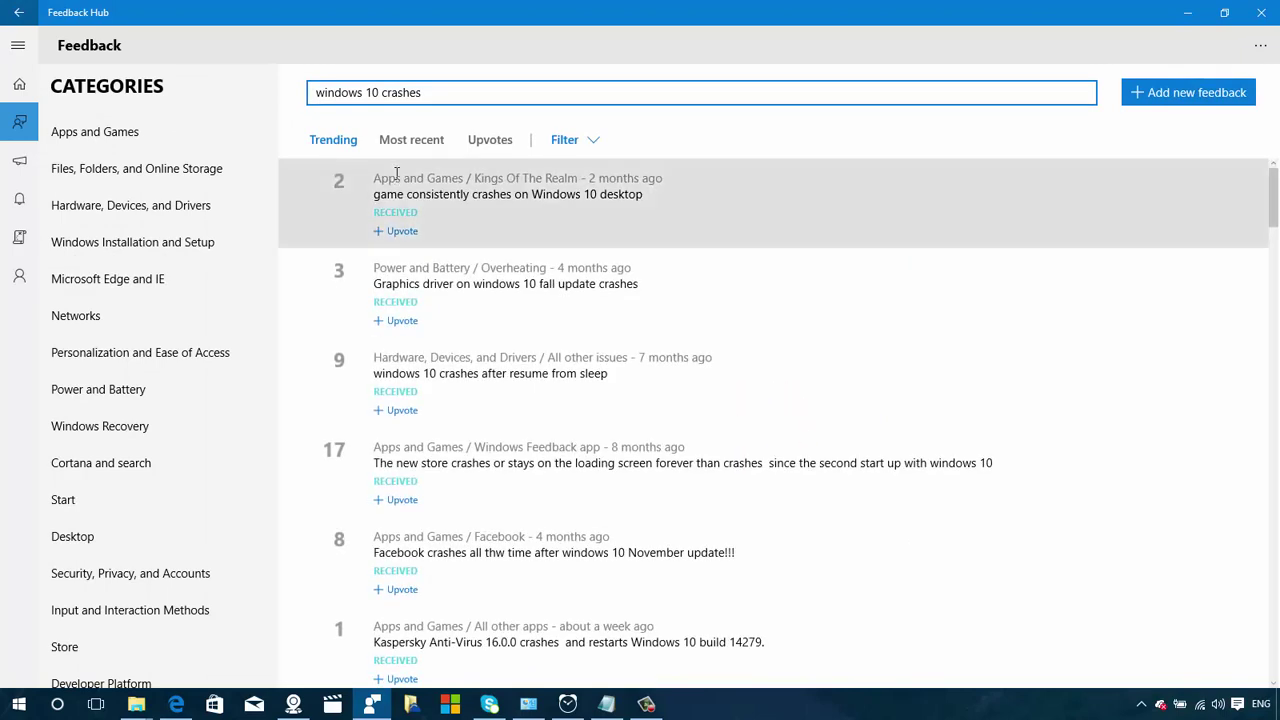
- Browse the matching feedback, view the new feedback form and return to the feedback list without posting
scroll(440, 210, down, 3)
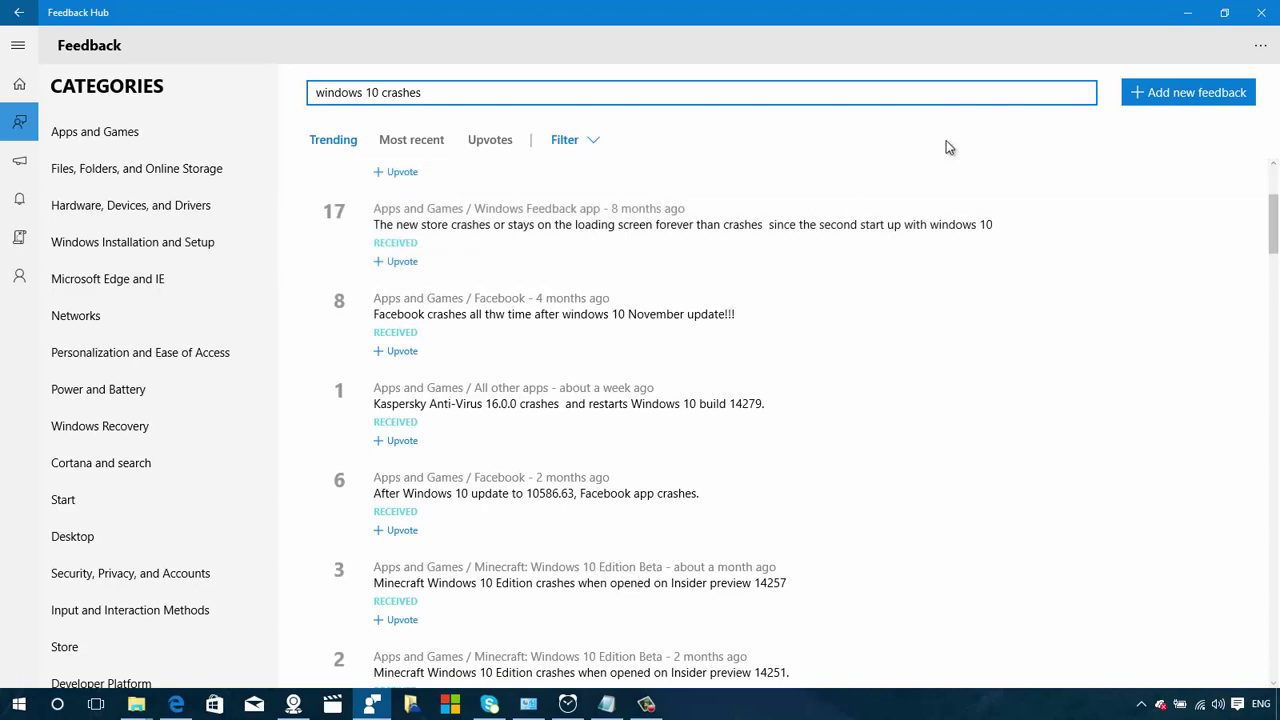
click(1163, 97)
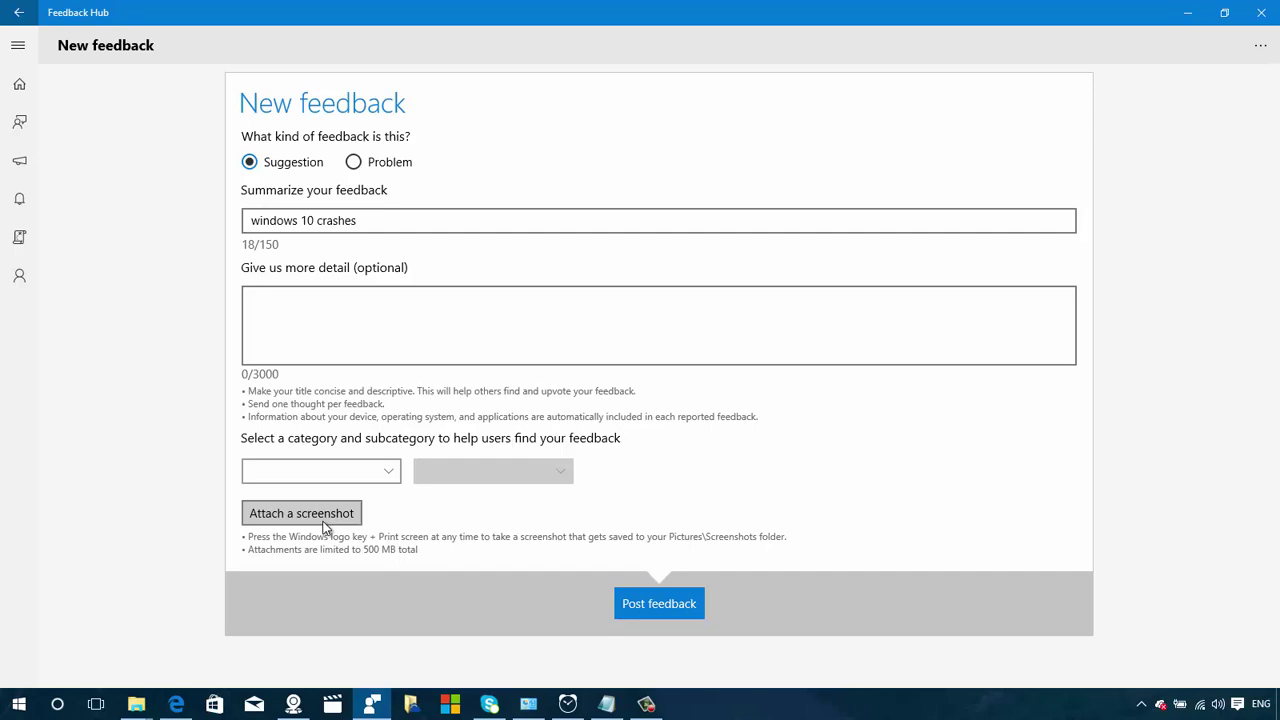
click(19, 122)
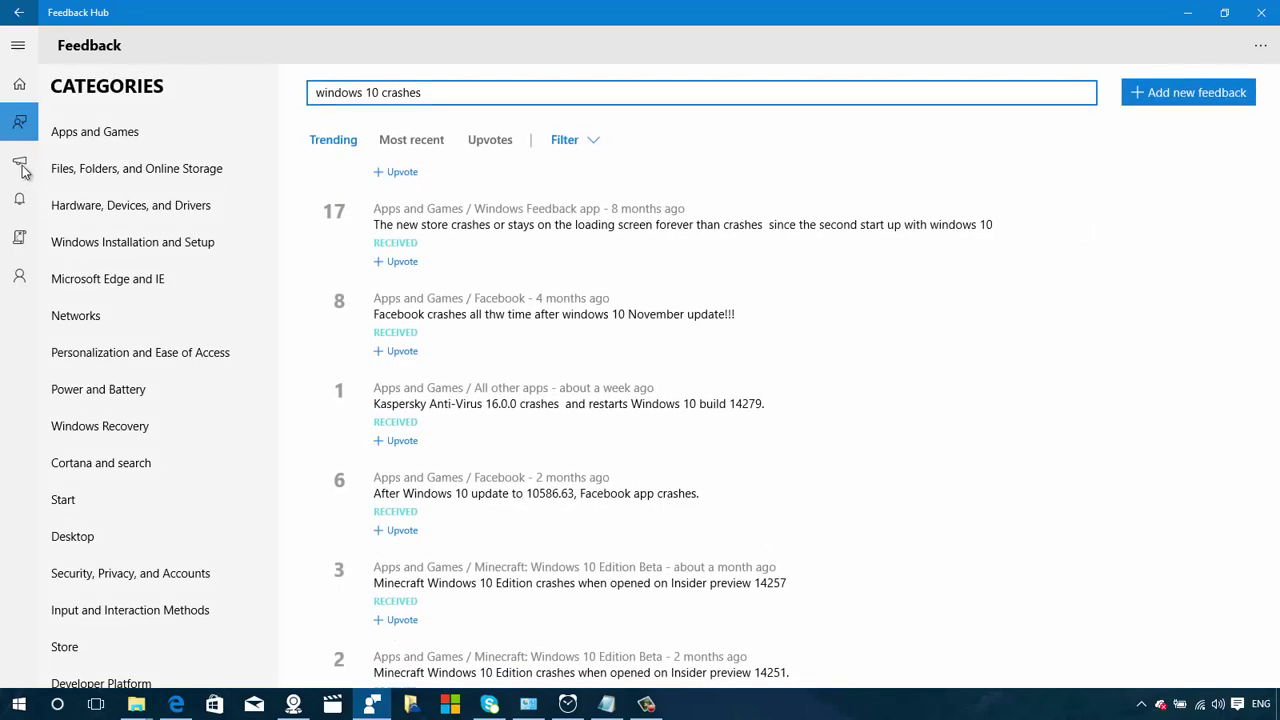
- View the Announcements, Alerts, Quests and Profile pages of the Feedback Hub, and close the app
click(20, 164)
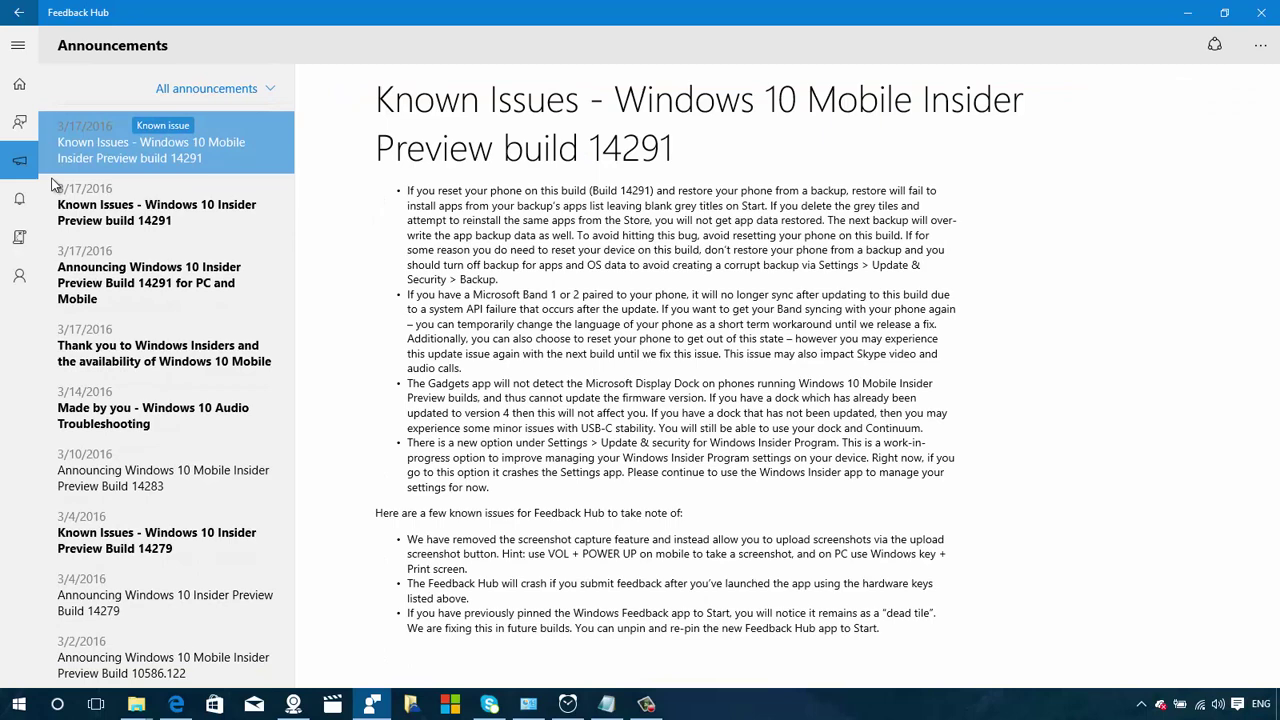
click(20, 205)
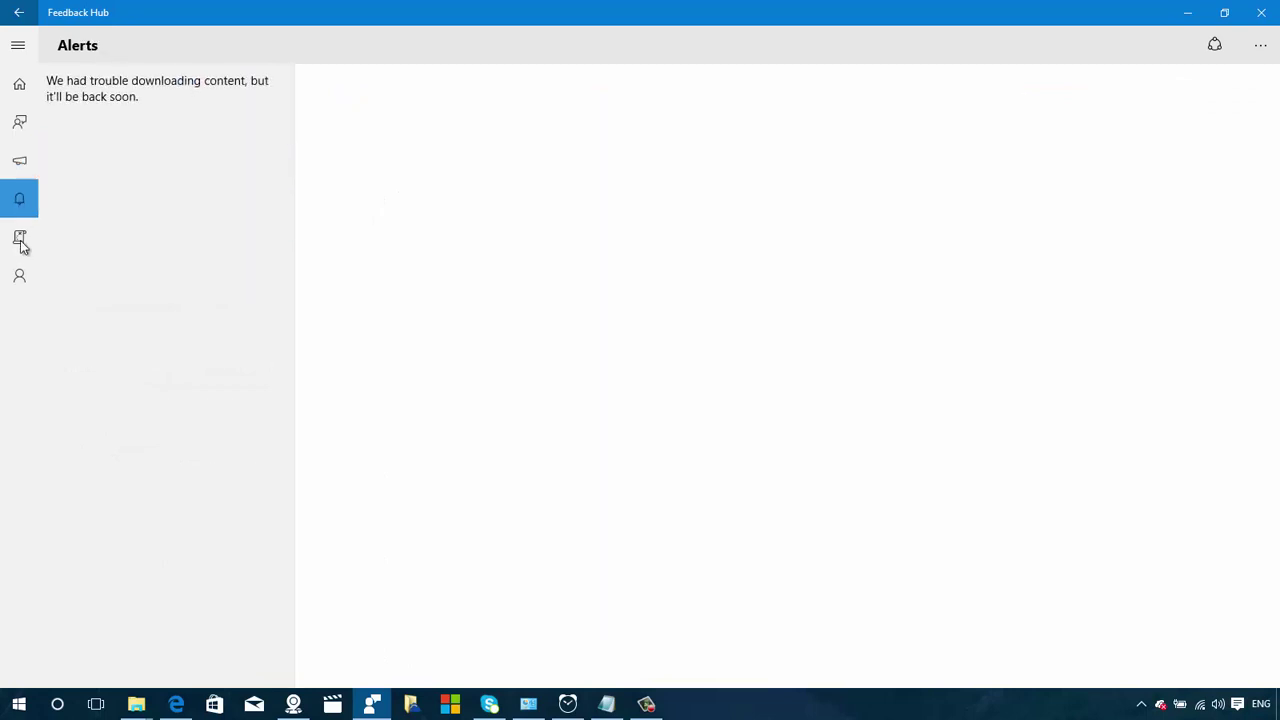
click(20, 240)
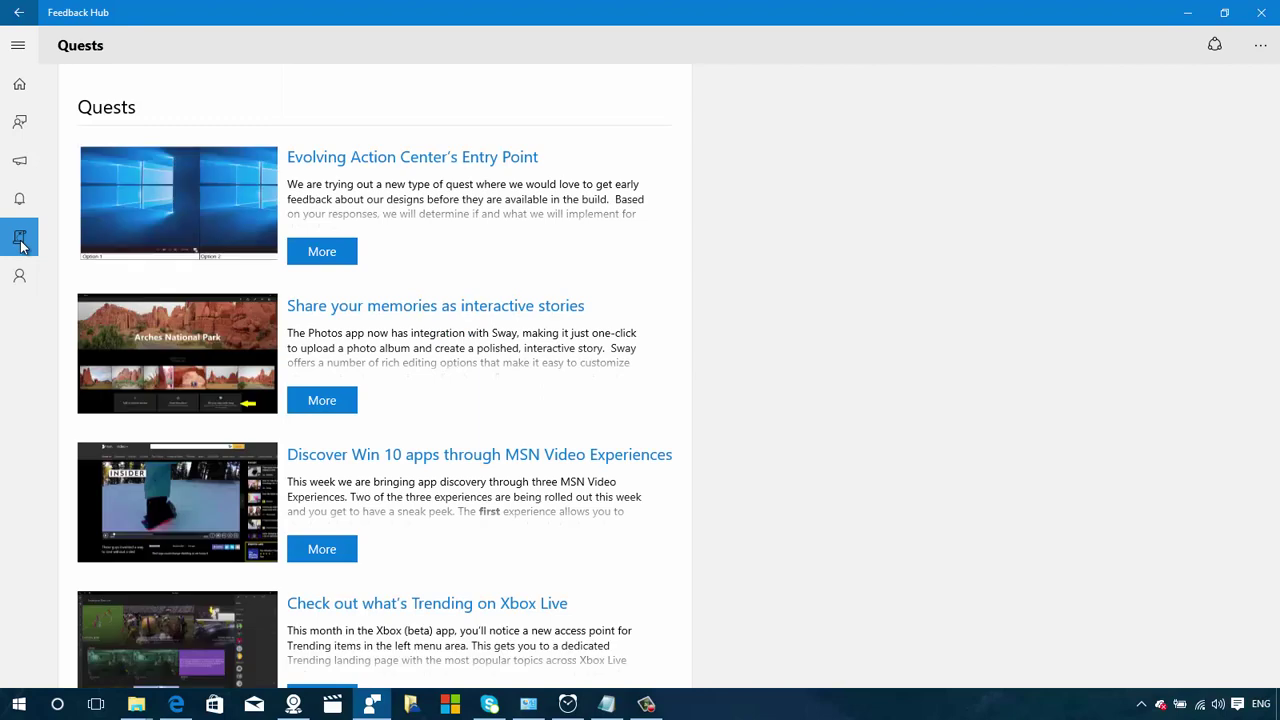
click(20, 275)
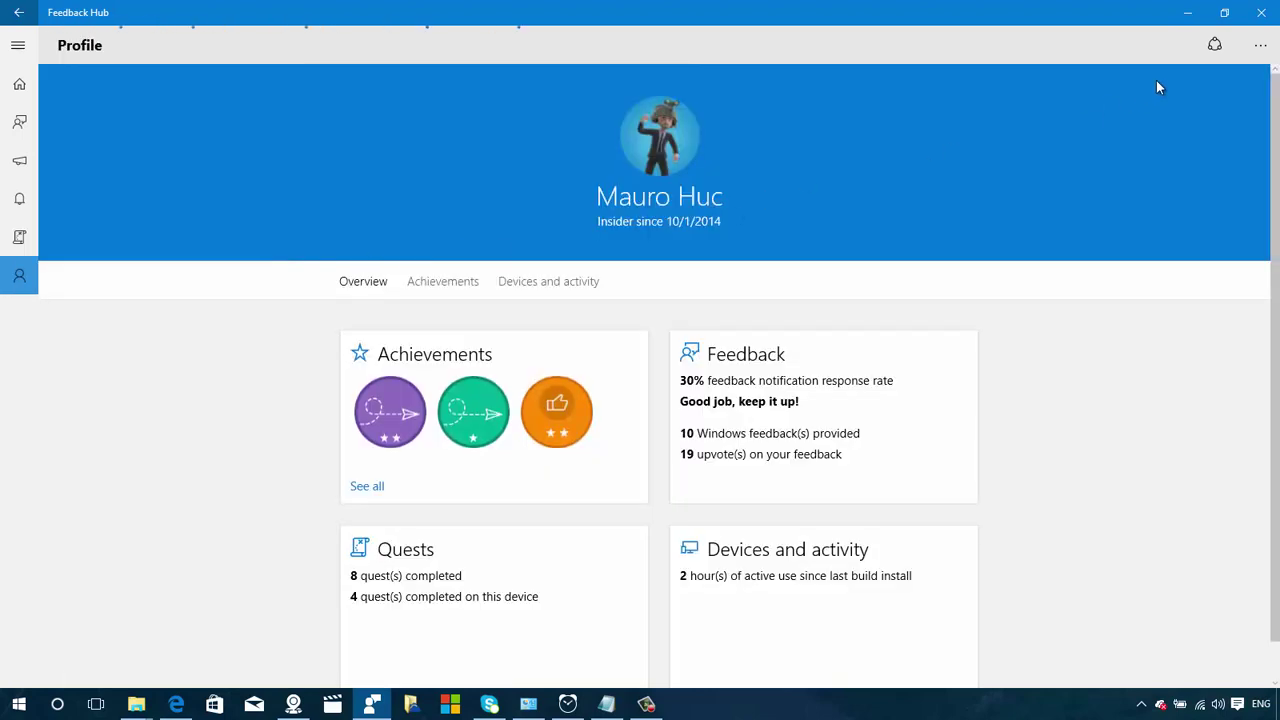
click(1263, 16)
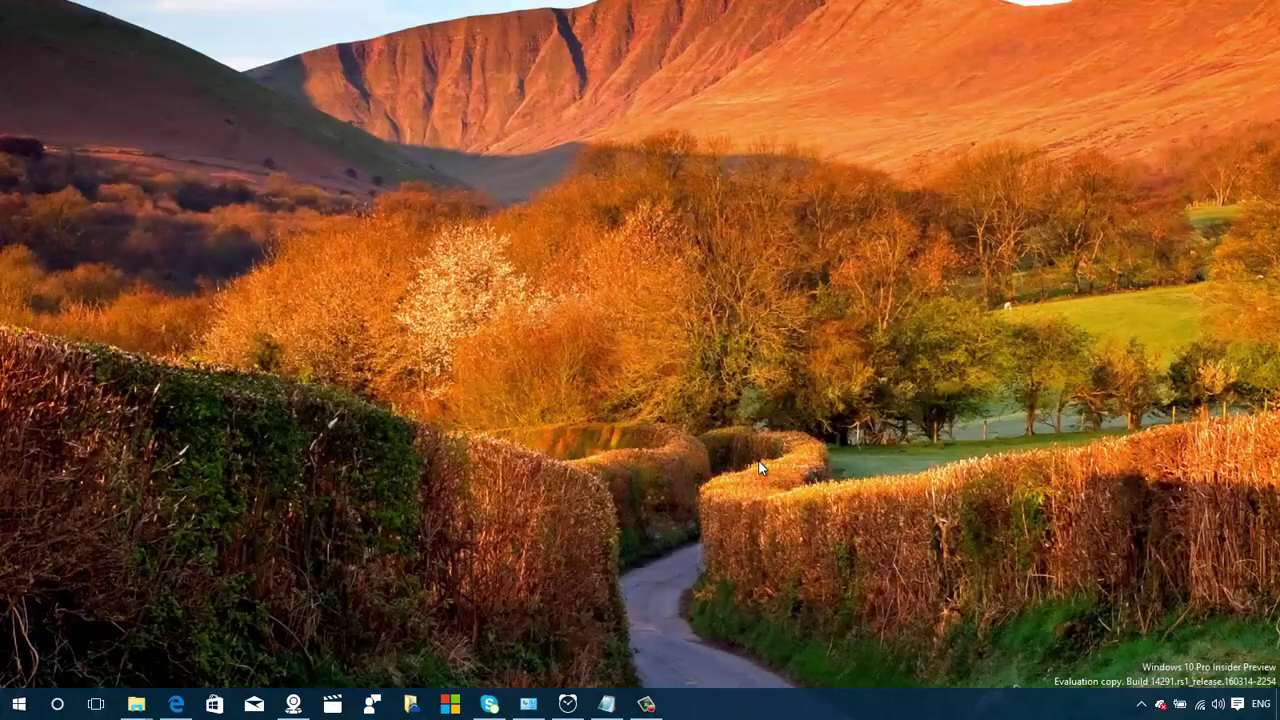
- Switch to Alarms & Clock, view the alarm list and a blank new alarm form, and close the app without saving
click(570, 703)
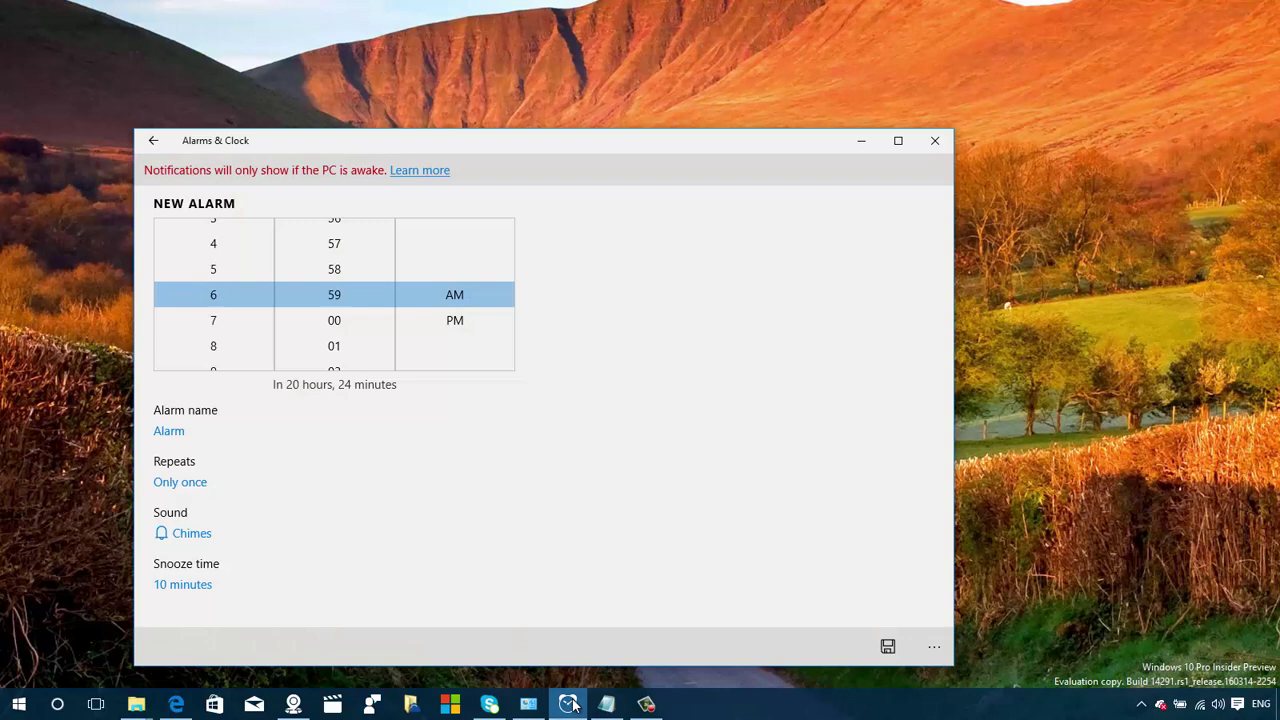
drag(533, 149, 530, 115)
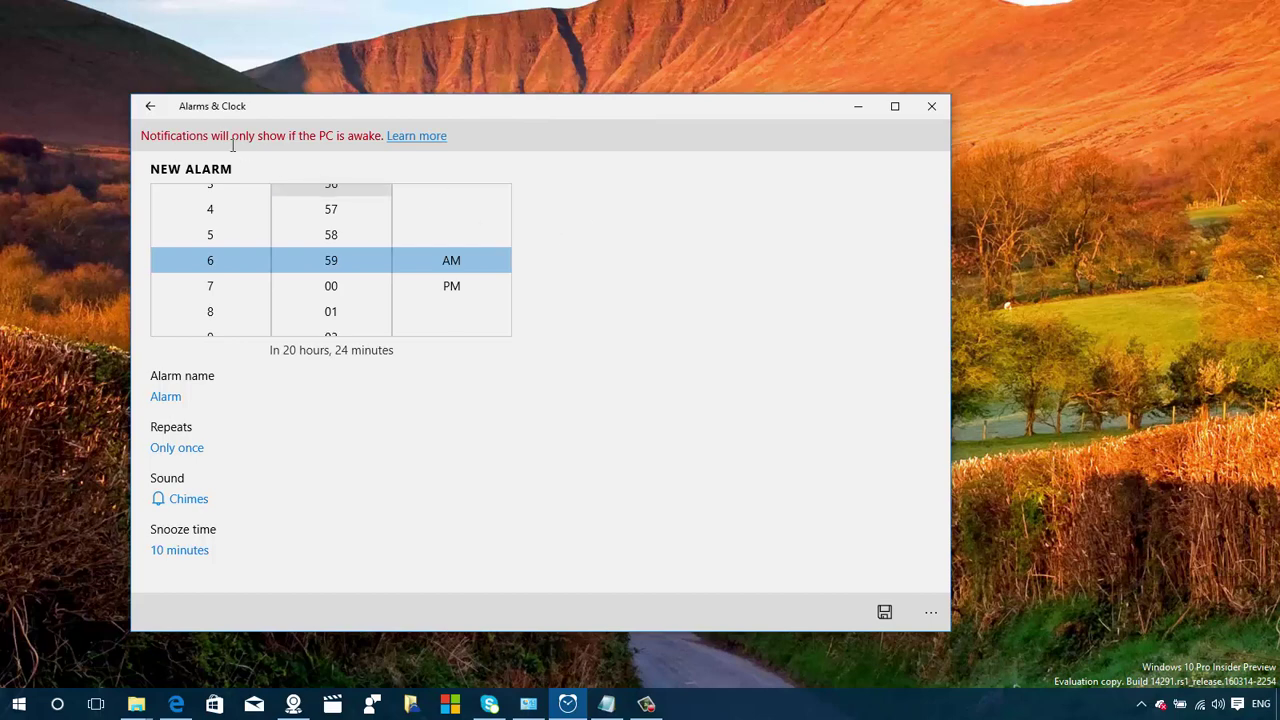
click(150, 106)
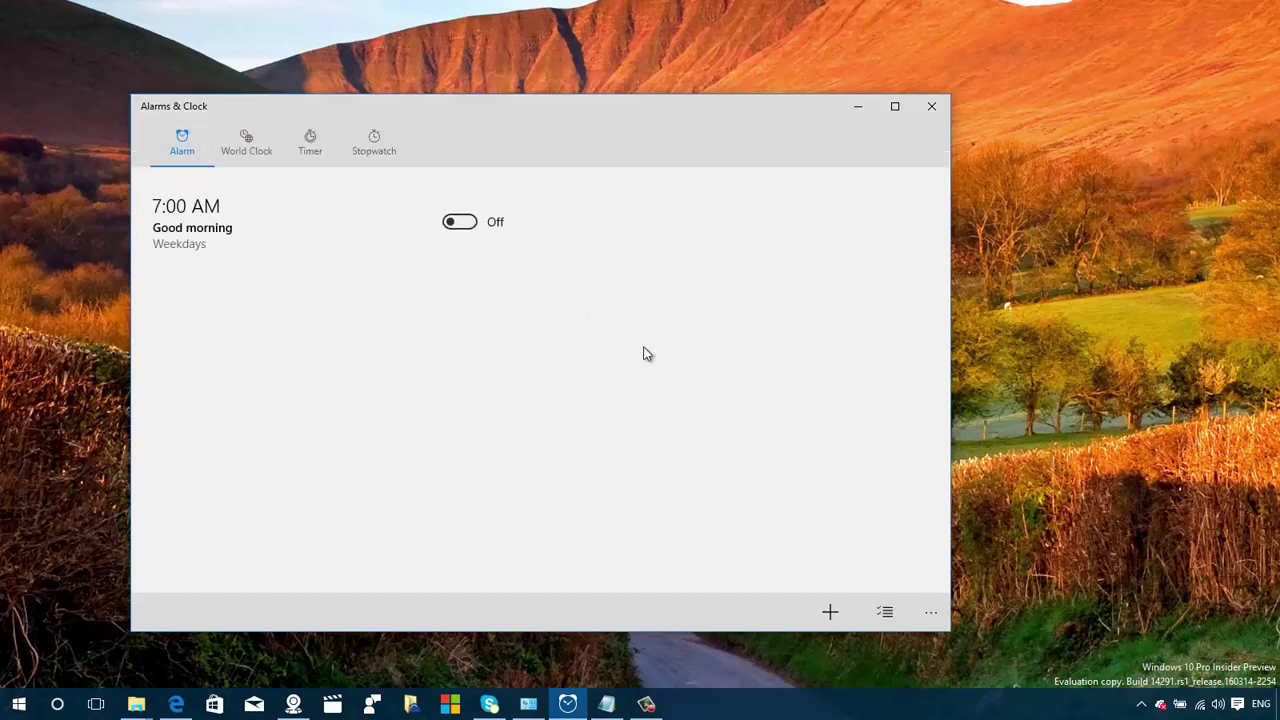
click(833, 614)
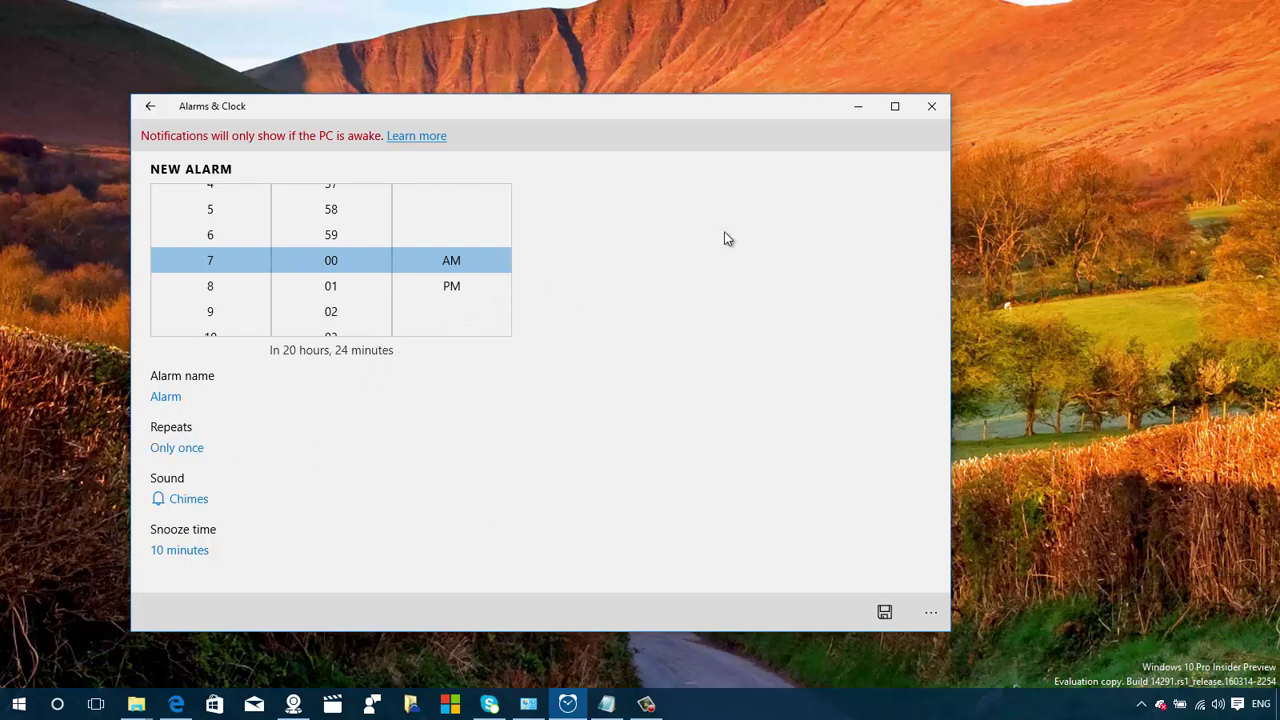
click(931, 108)
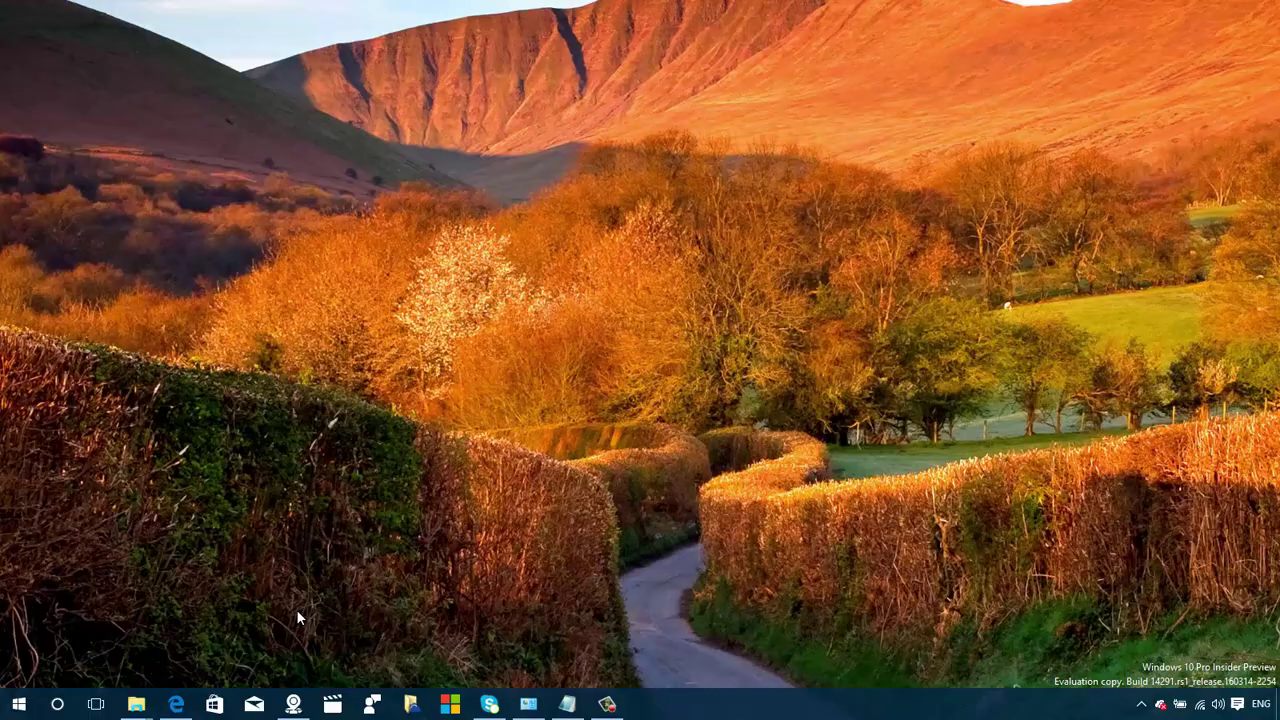
- Open the Maps app, search for "port" and show Port Authority Bus Terminal on the map
click(298, 700)
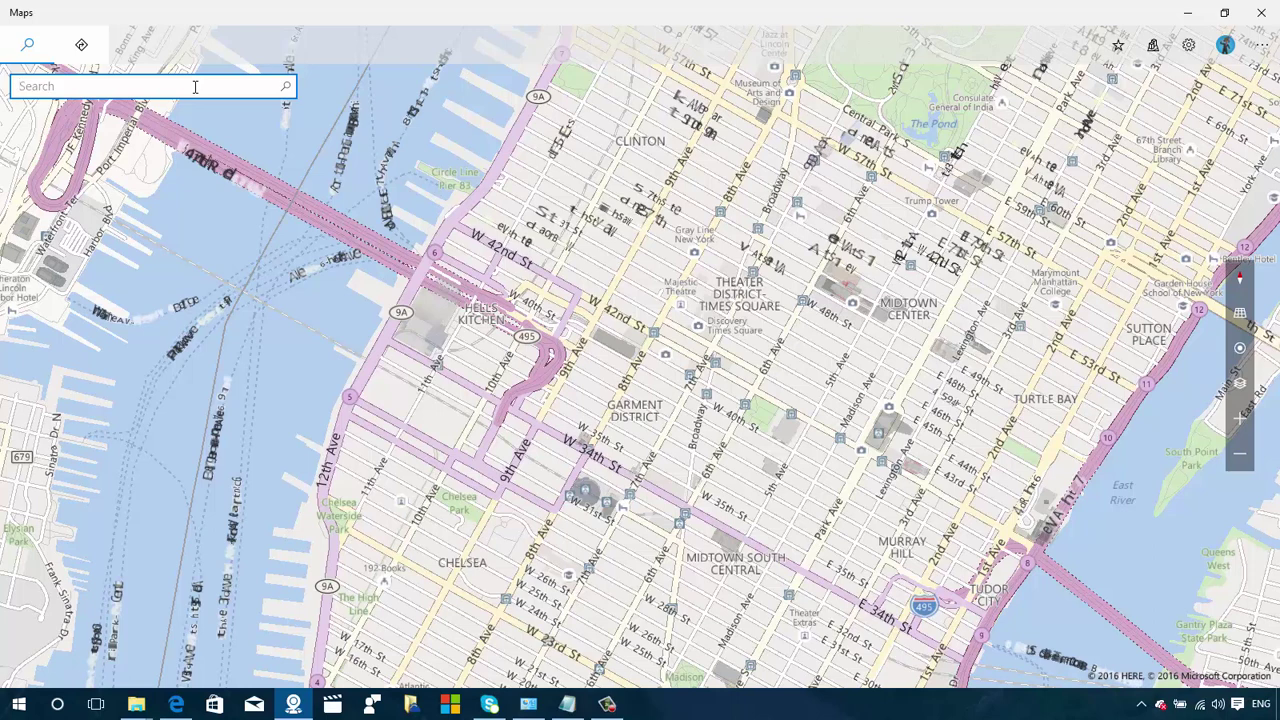
text(port)
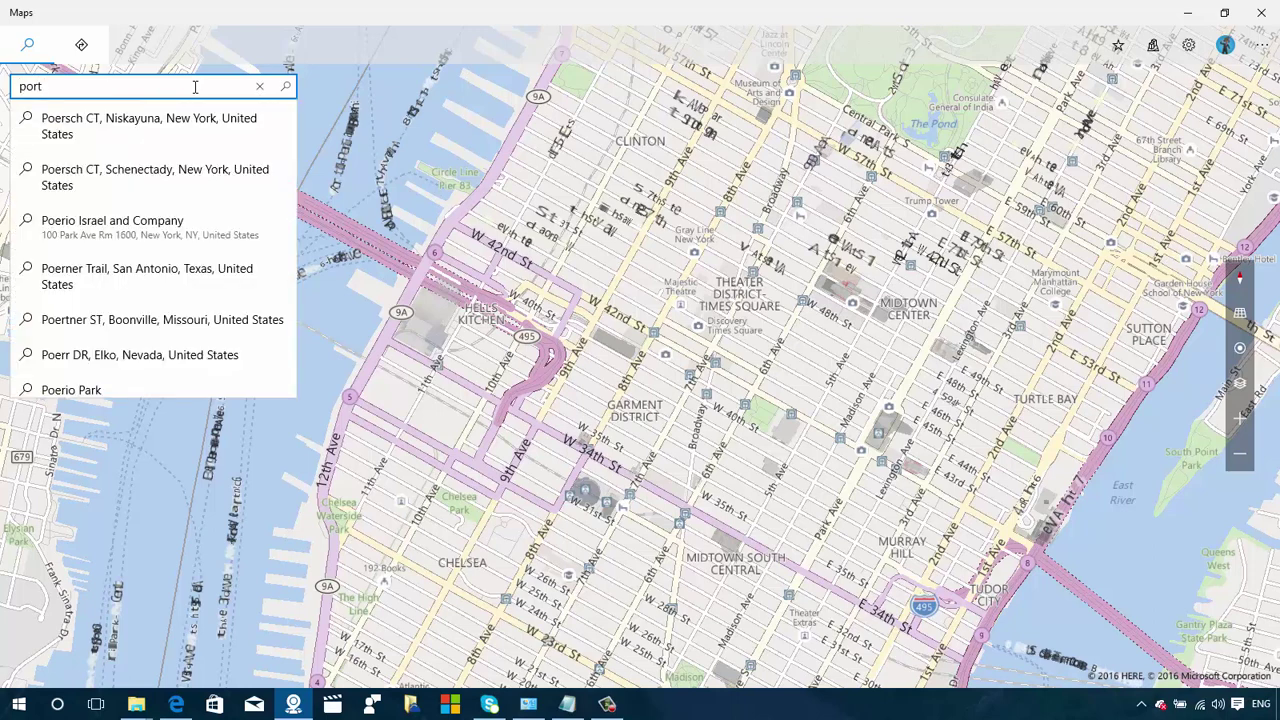
click(166, 120)
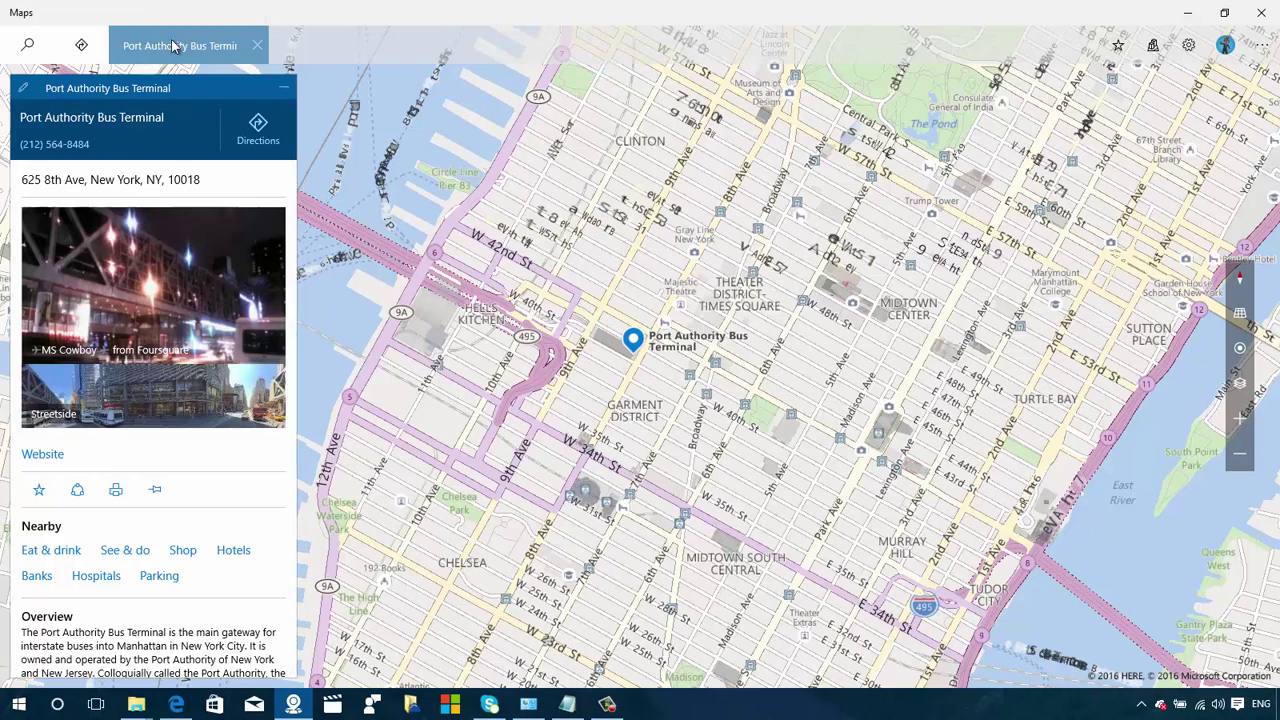
- Open Long Island from the recent searches as a second map tab and explore the surrounding New York area
click(27, 45)
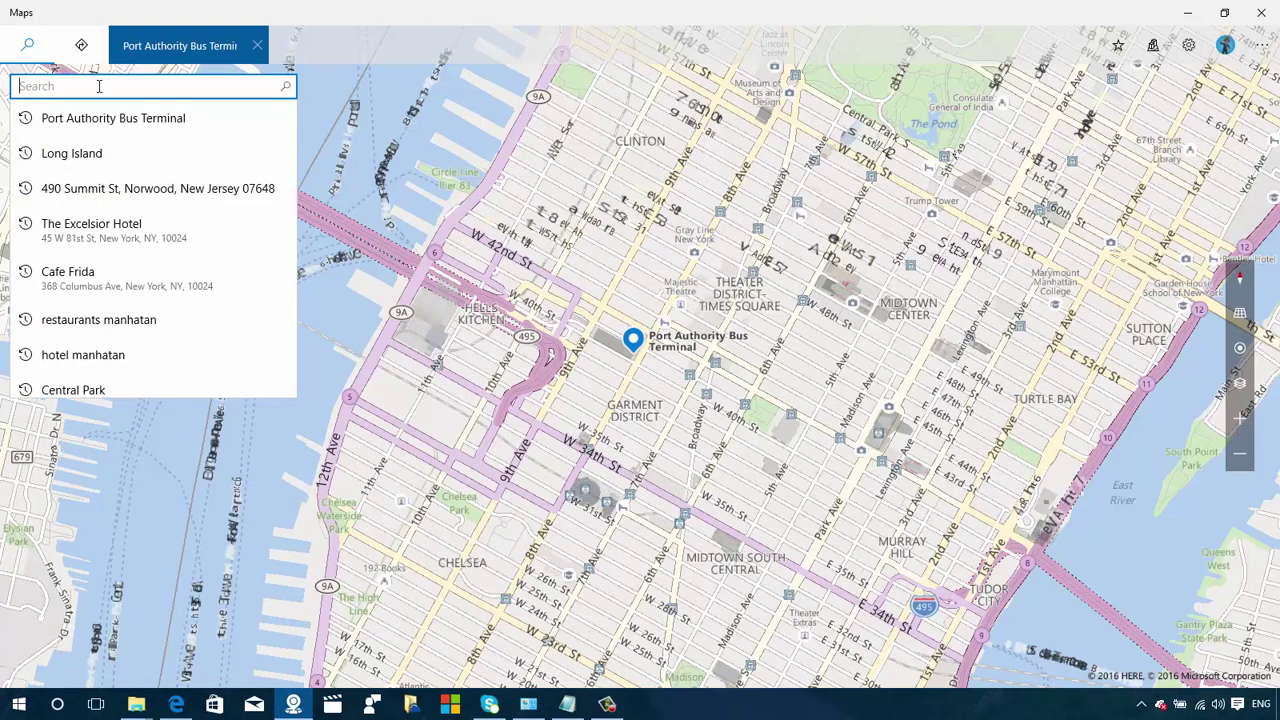
click(91, 152)
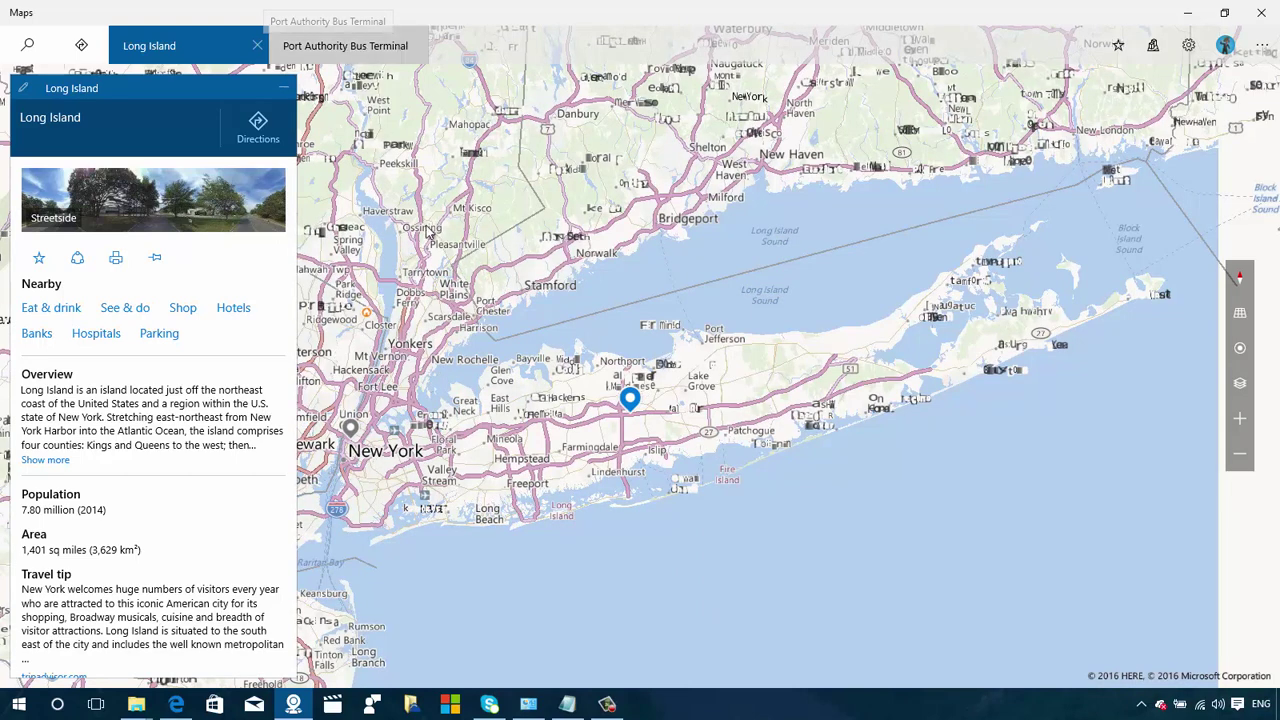
drag(456, 370, 533, 313)
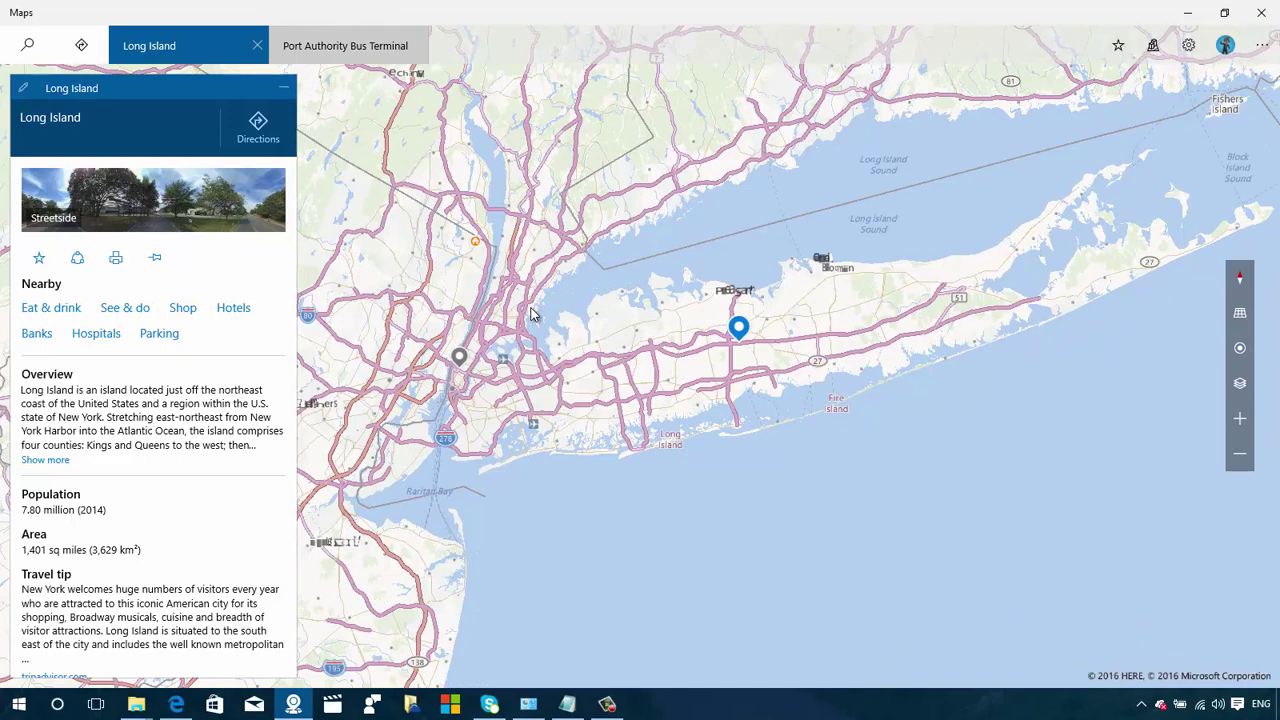
scroll(533, 313, up, 1)
scroll(533, 313, up, 1)
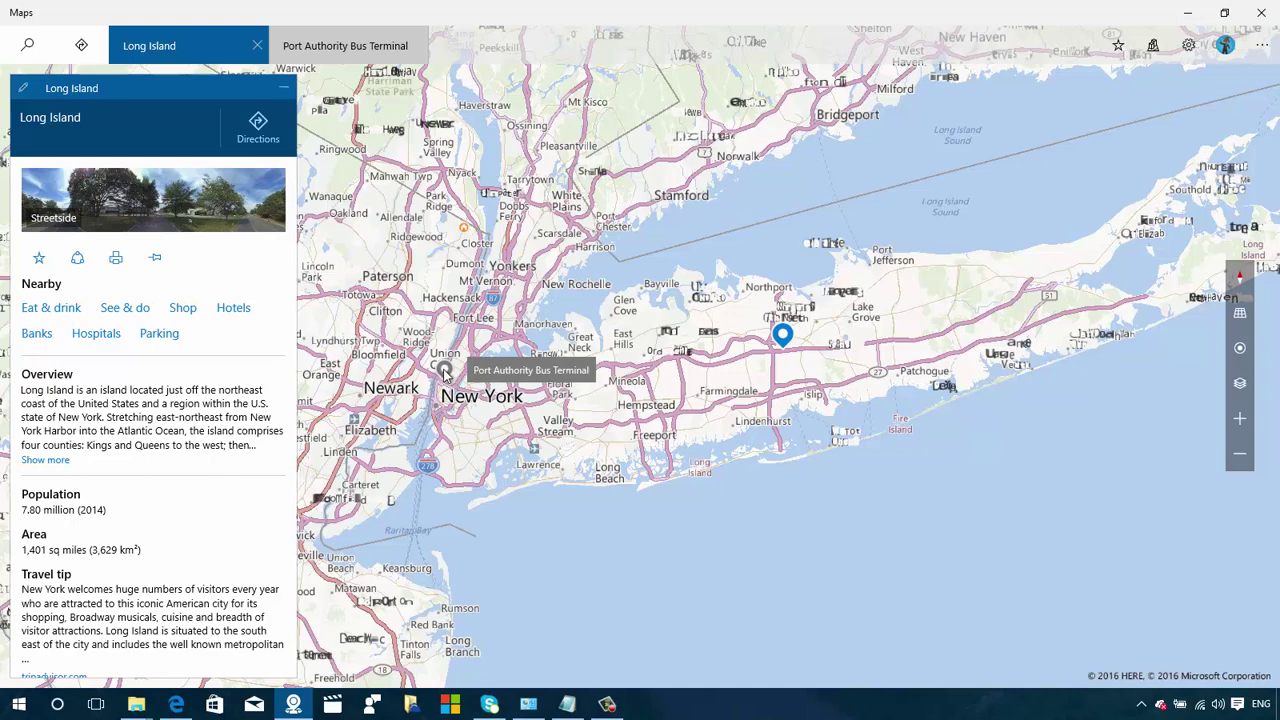
- Compare the Port Authority Bus Terminal and Long Island map tabs, and minimize the Maps window
click(337, 45)
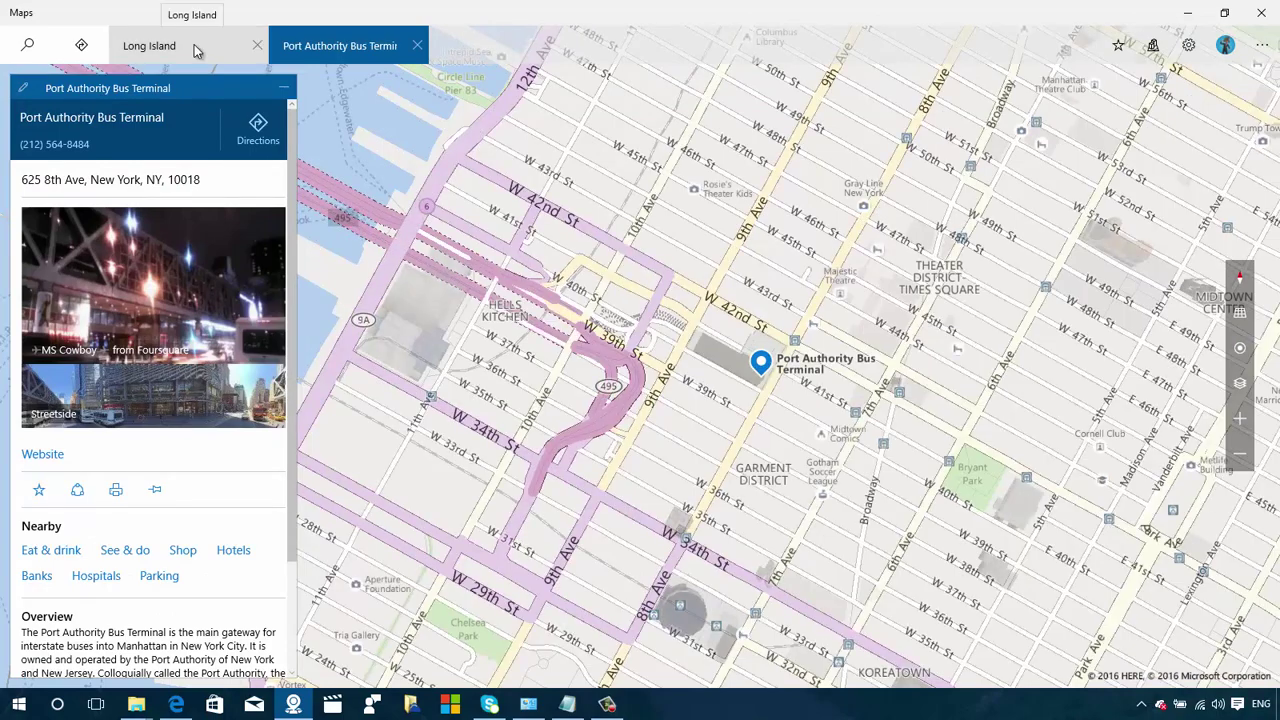
click(194, 44)
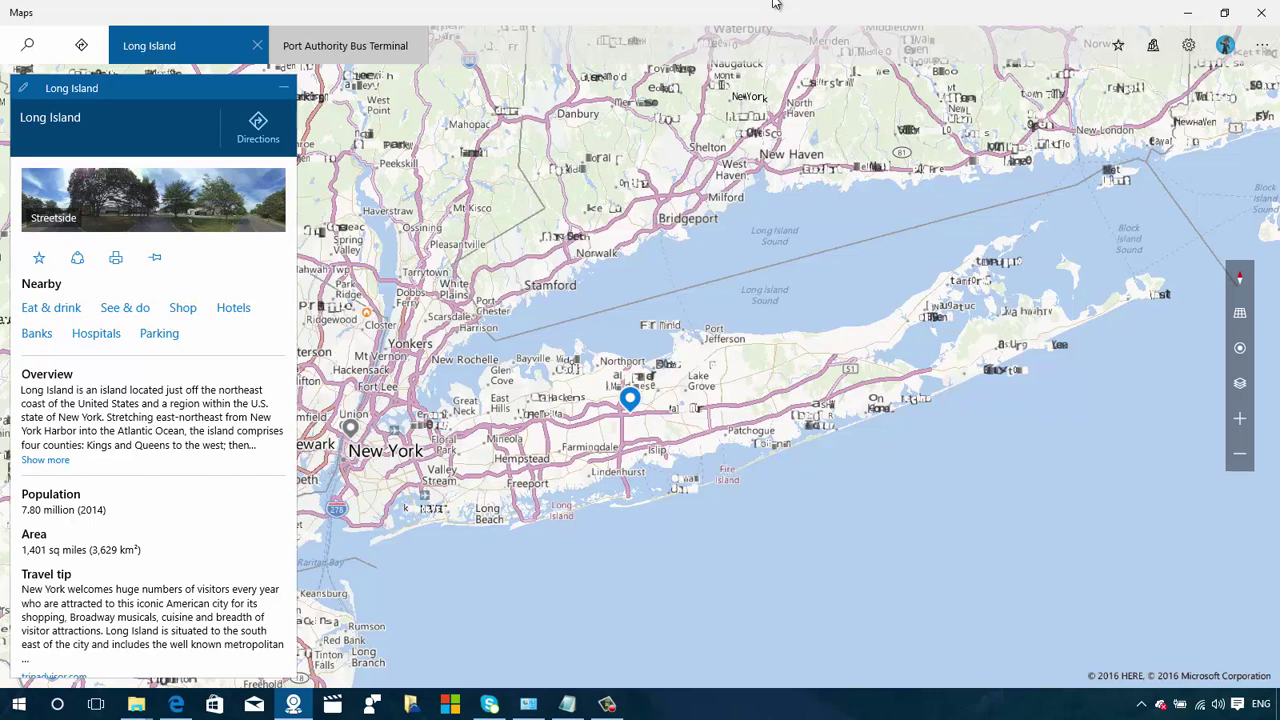
click(1185, 11)
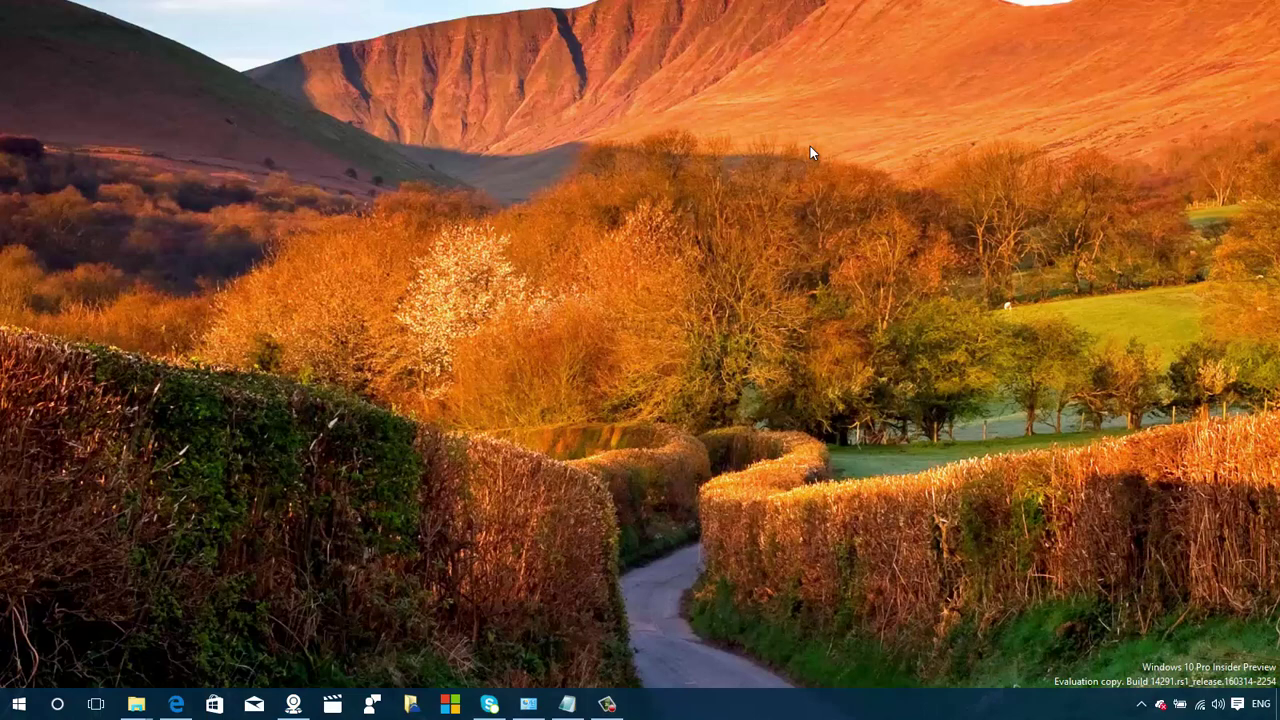
- Show the jump lists of File Explorer and Settings in the Start menu, and return to the desktop
click(20, 704)
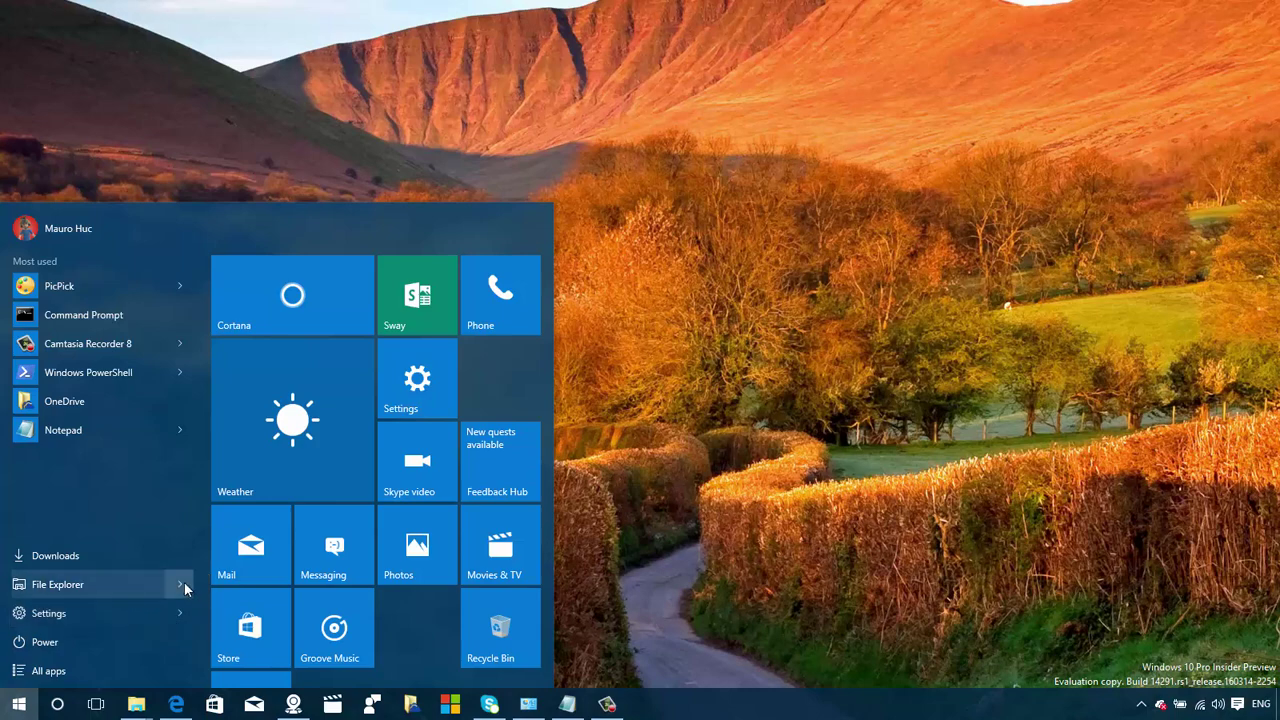
click(184, 584)
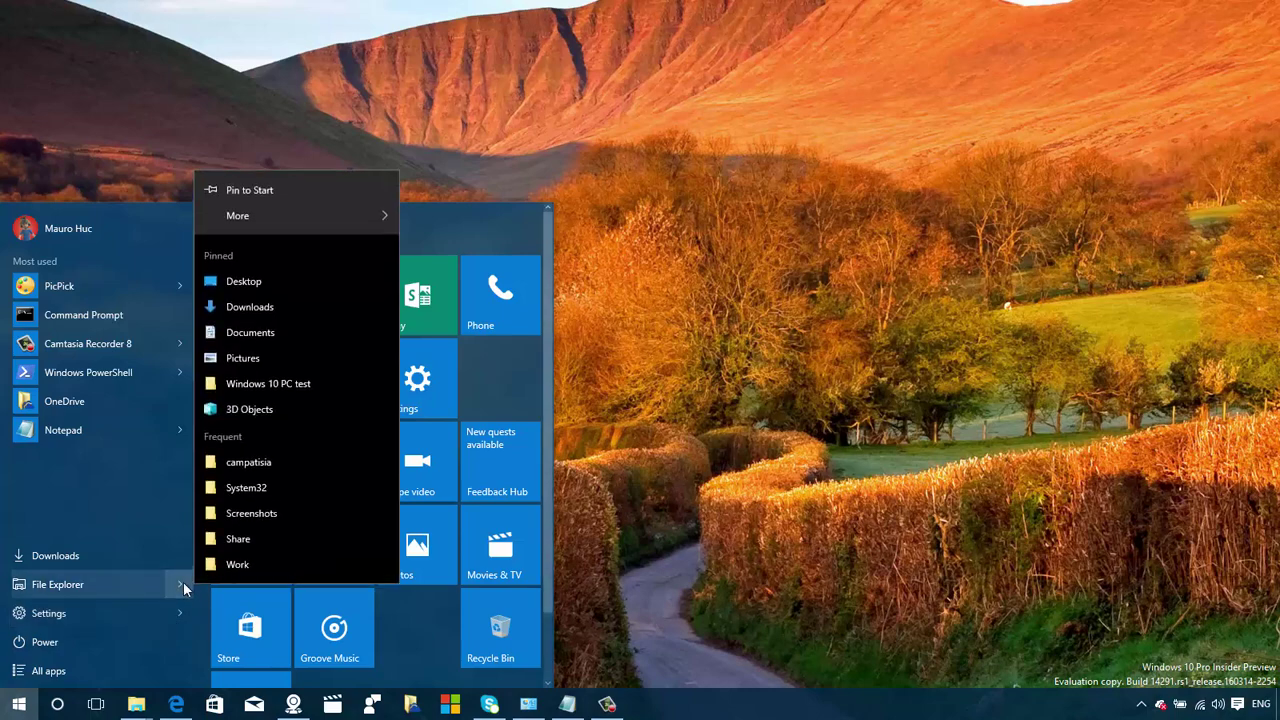
click(180, 616)
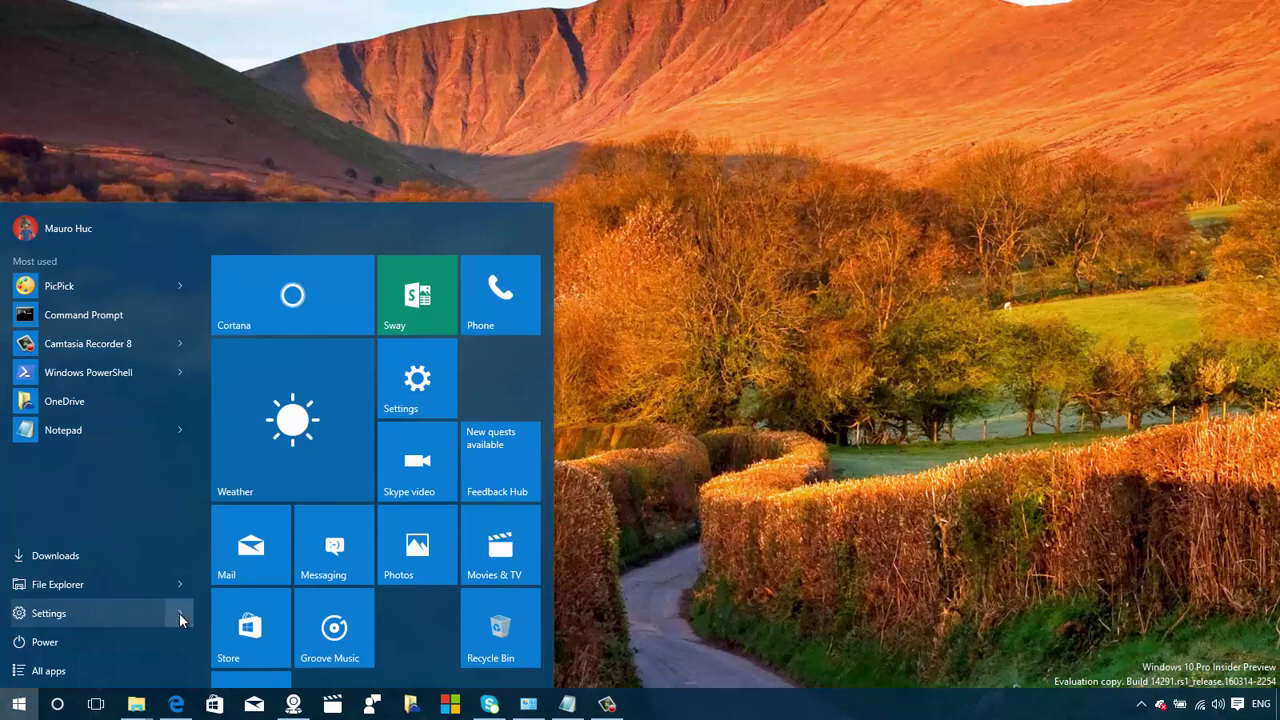
click(179, 613)
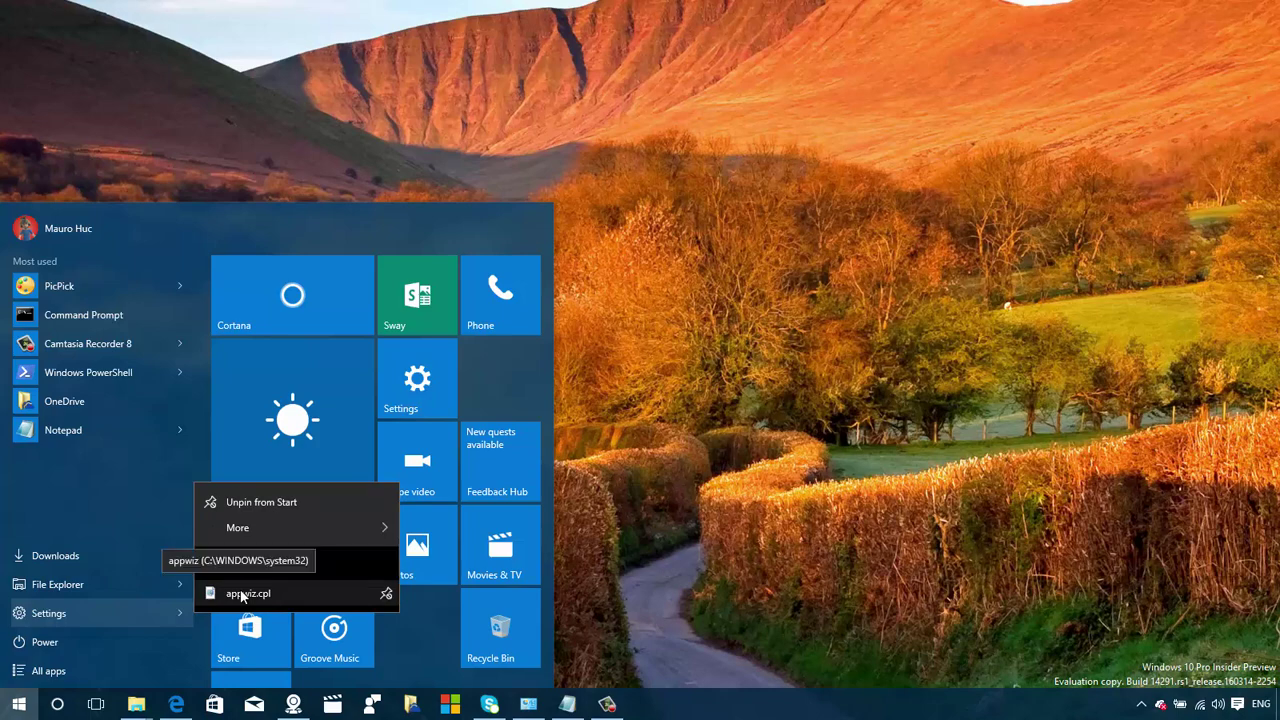
click(158, 508)
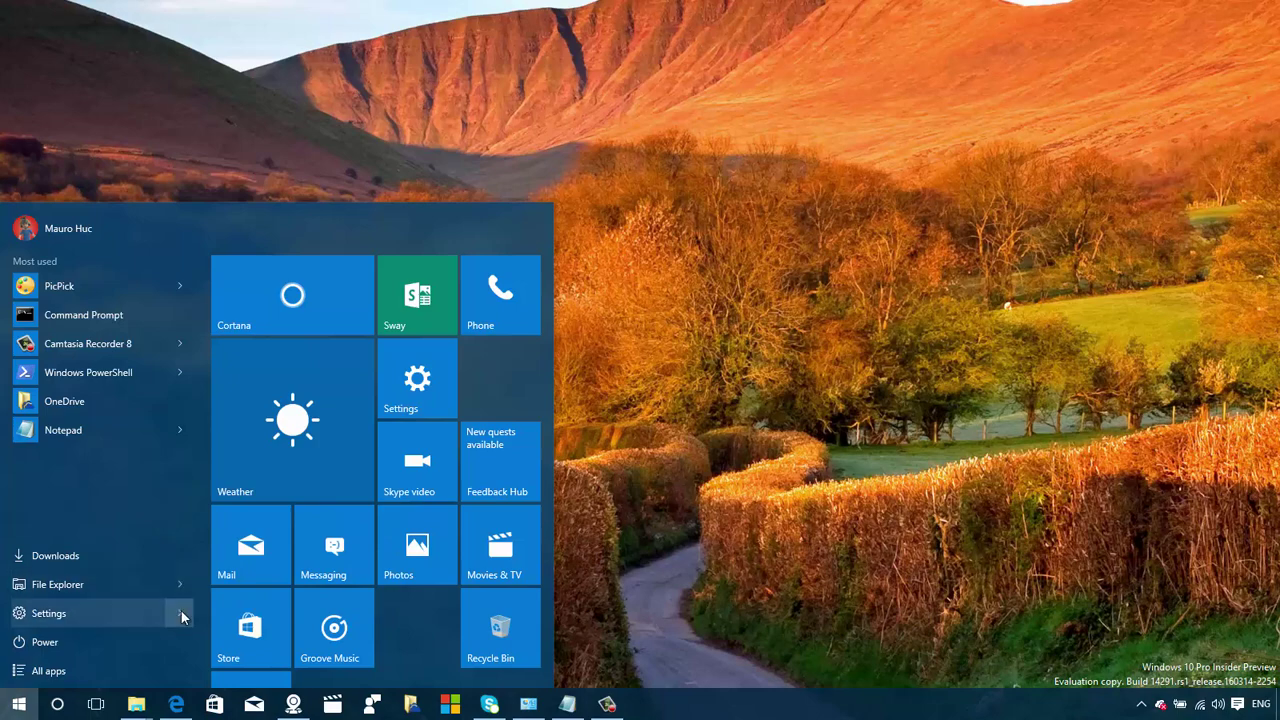
mouse_move(182, 613)
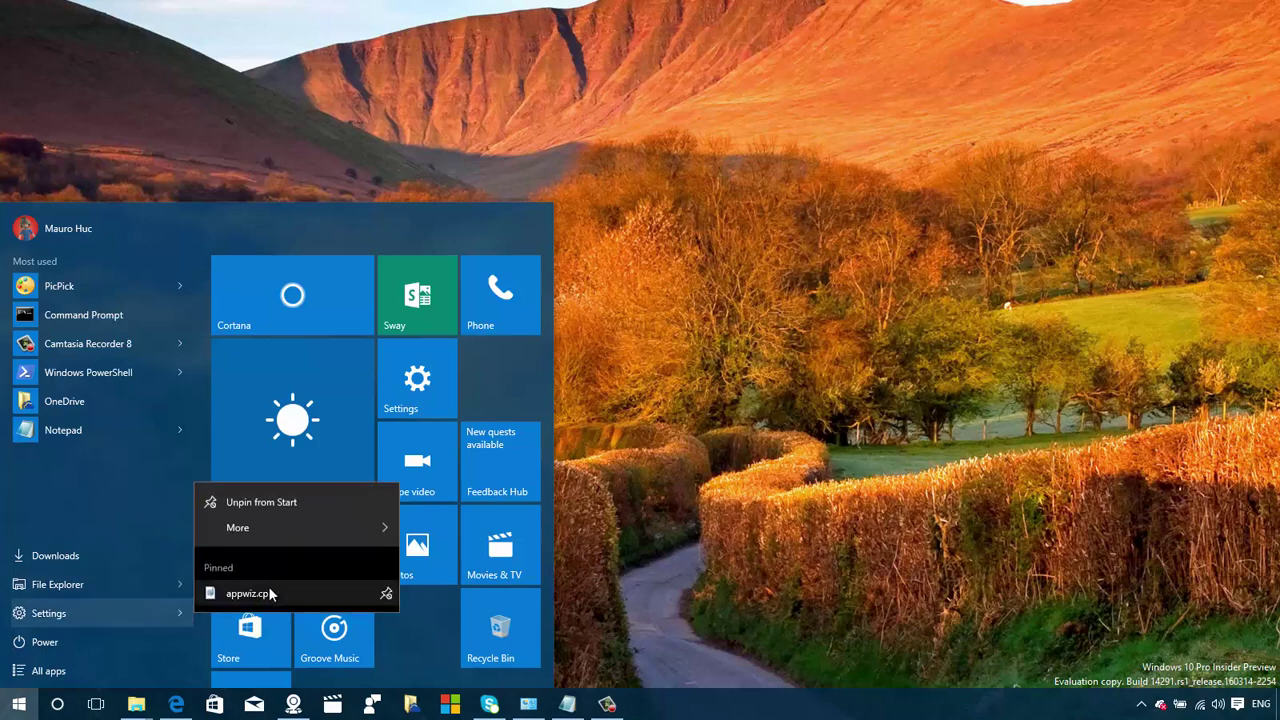
click(156, 522)
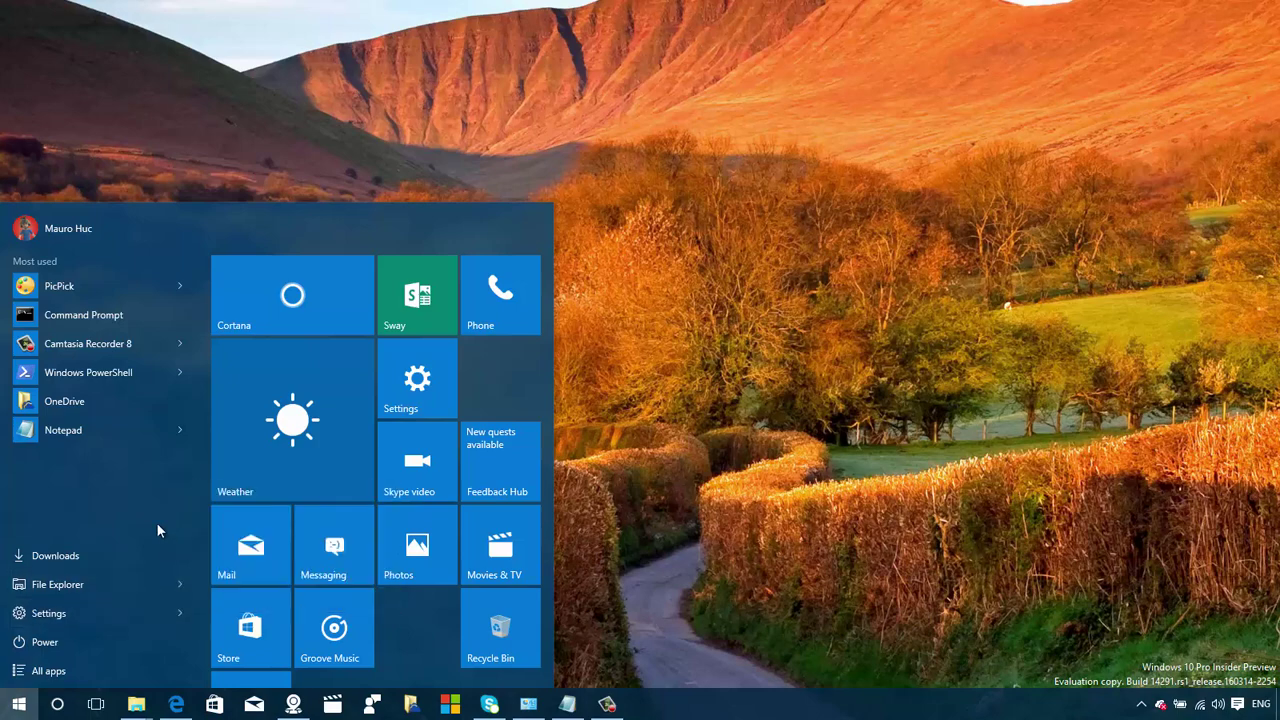
click(649, 418)
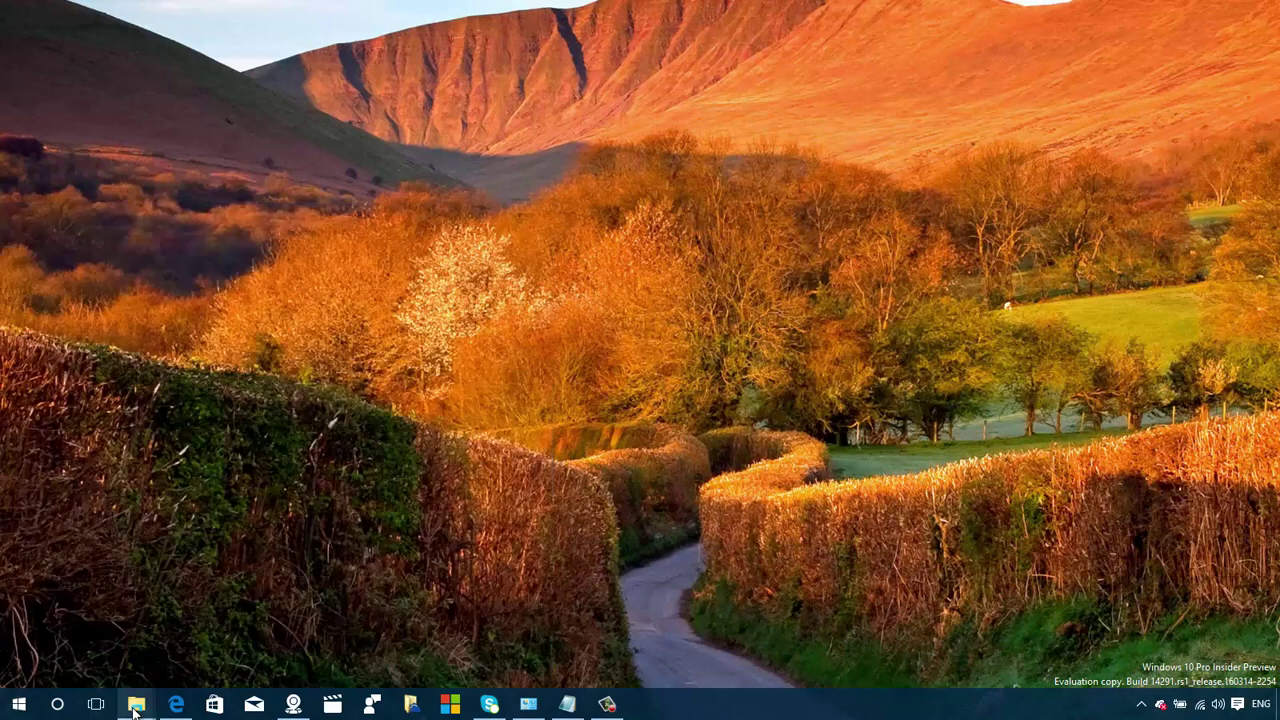
- Switch to the Downloads window in File Explorer, view the 3D Objects folder, and close the window
mouse_move(157, 688)
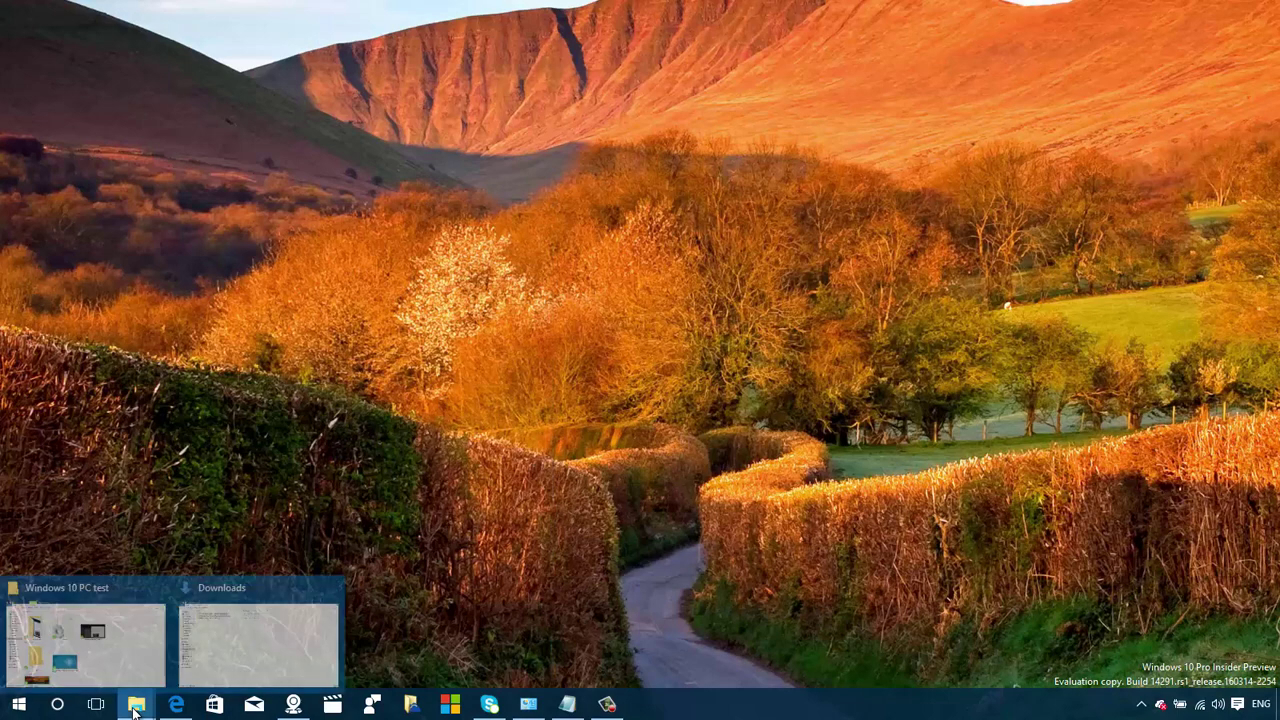
click(242, 643)
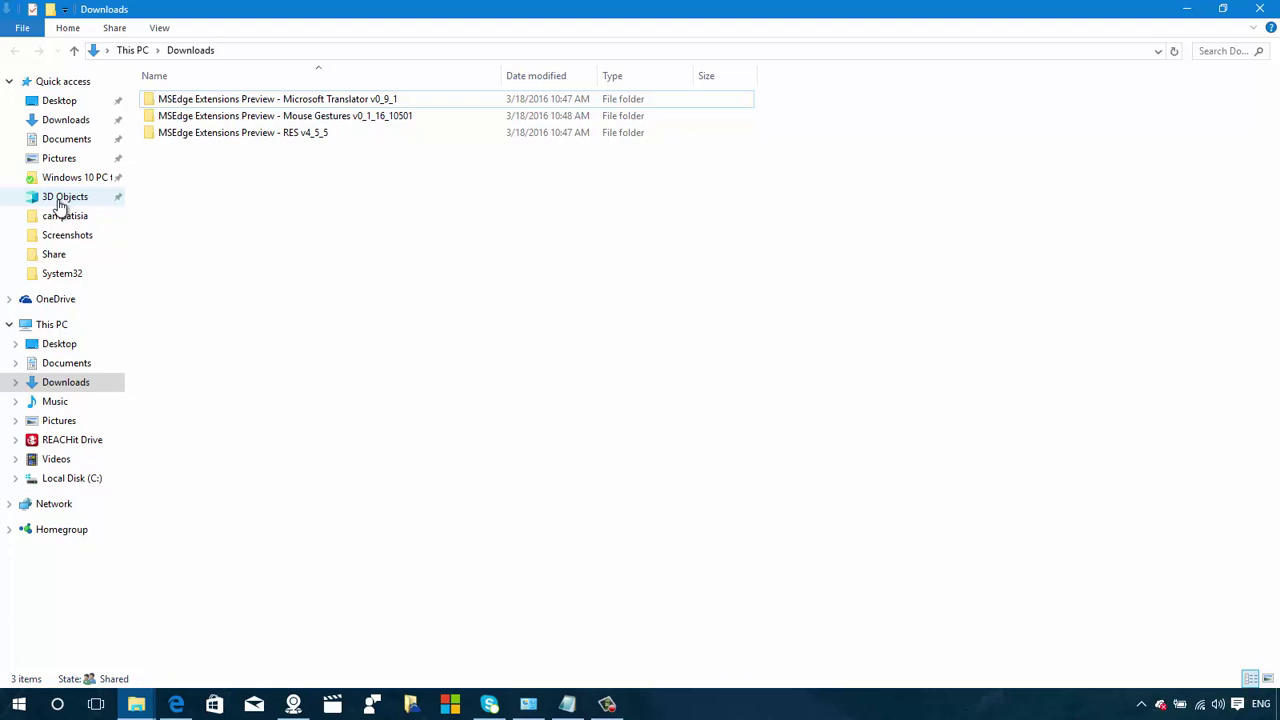
click(60, 203)
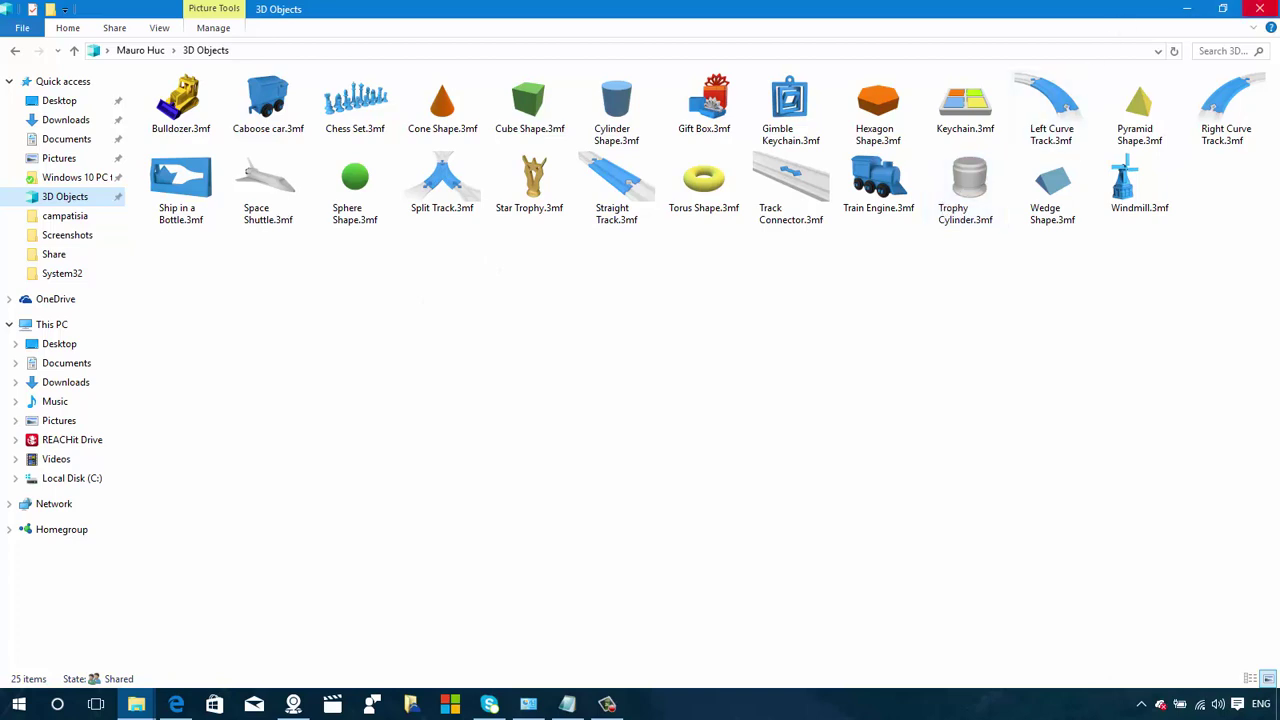
click(1274, 8)
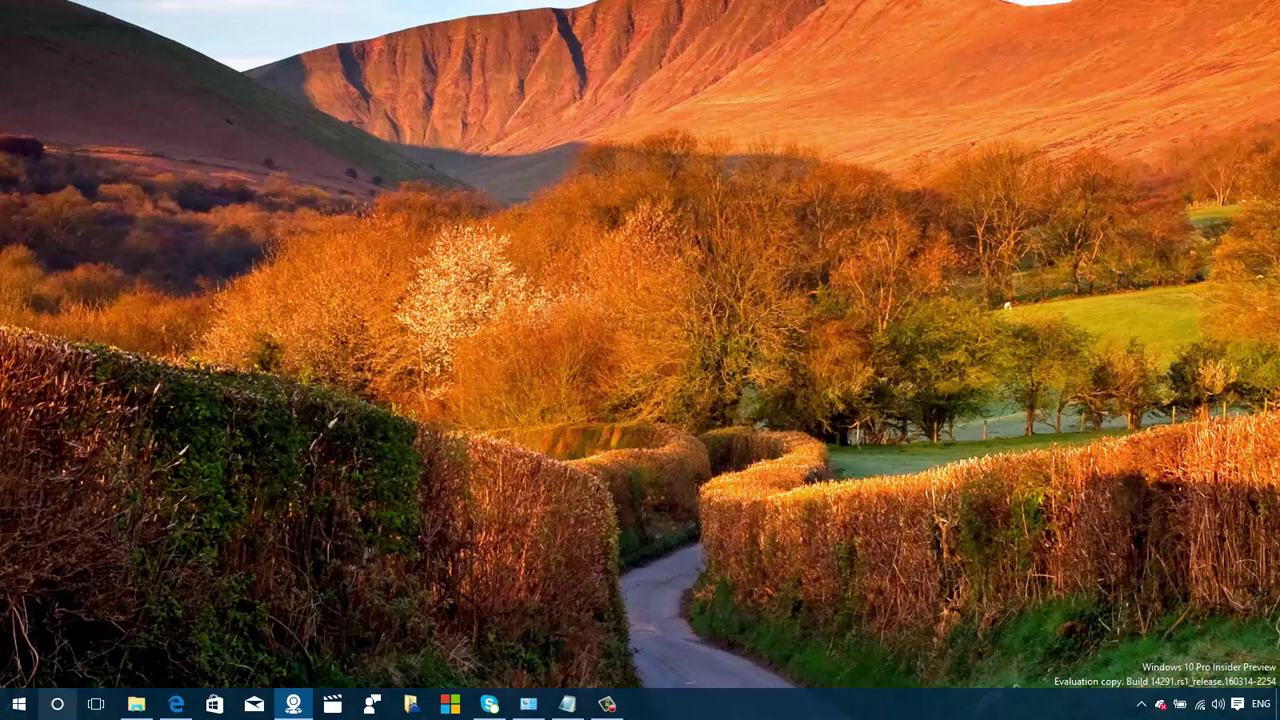
- Open the Settings page of Cortana's Notebook, review the options through phone notifications and search history, and close Cortana
click(55, 706)
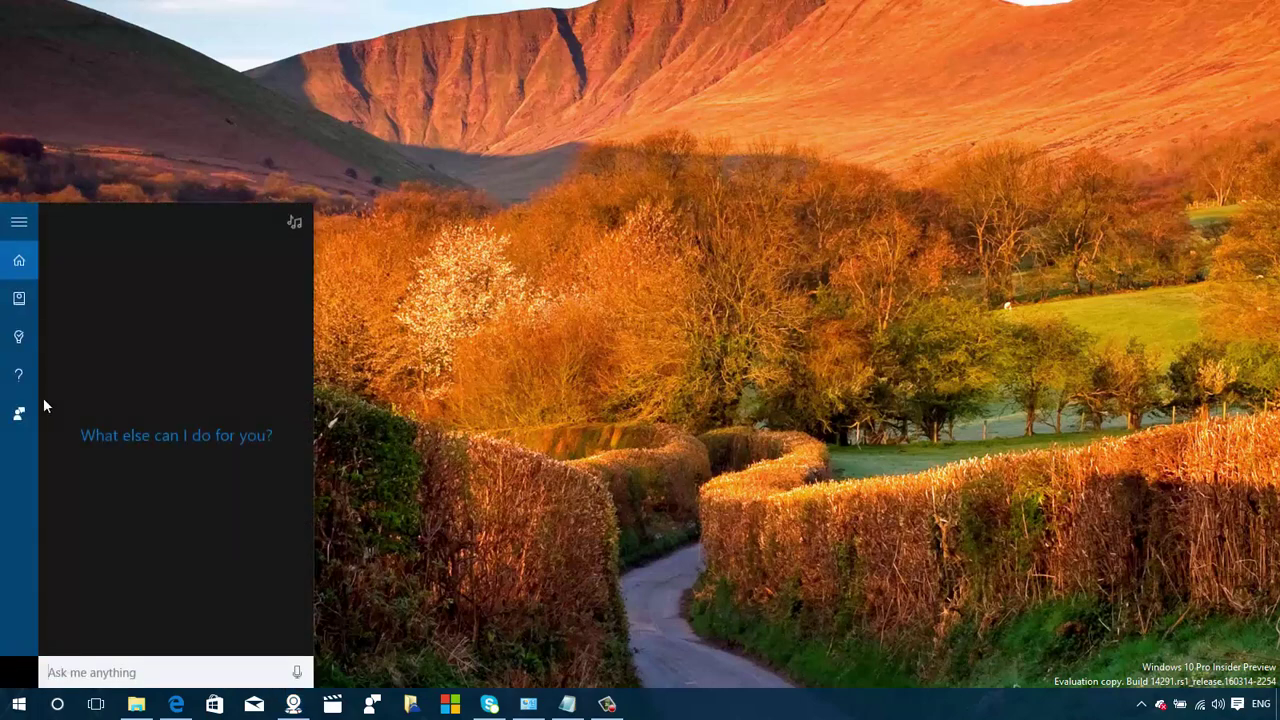
click(14, 311)
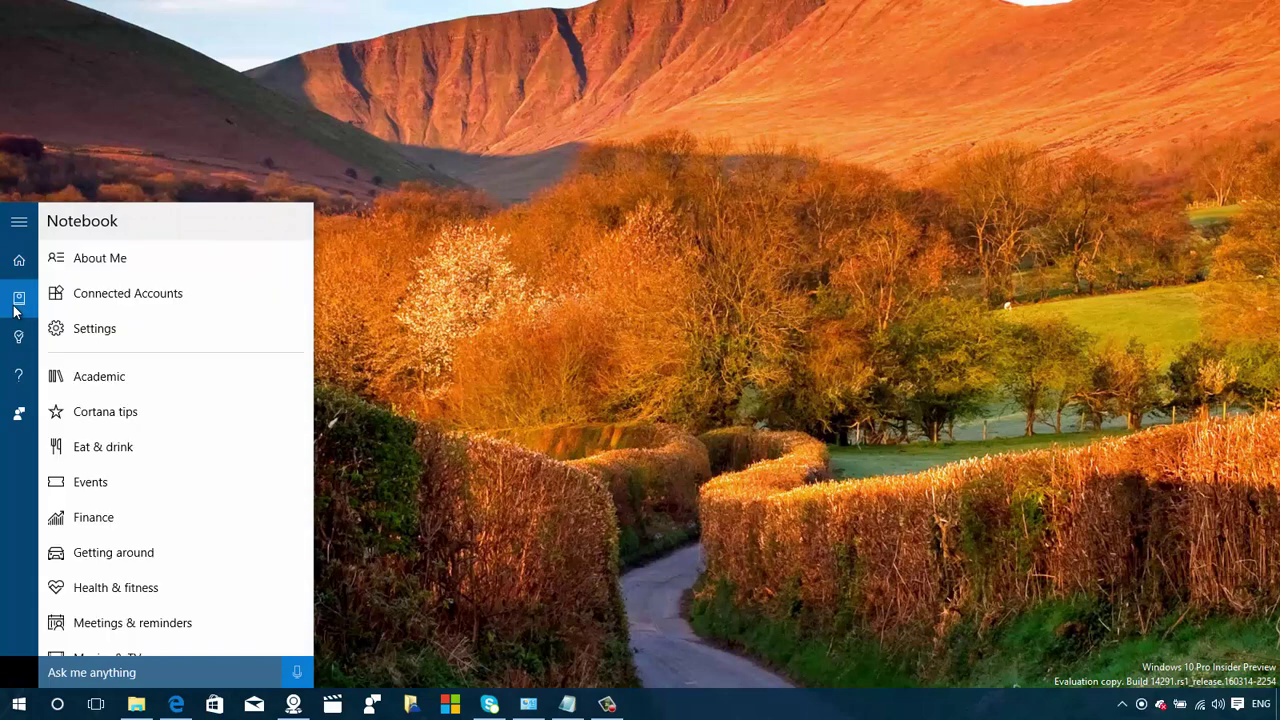
click(124, 329)
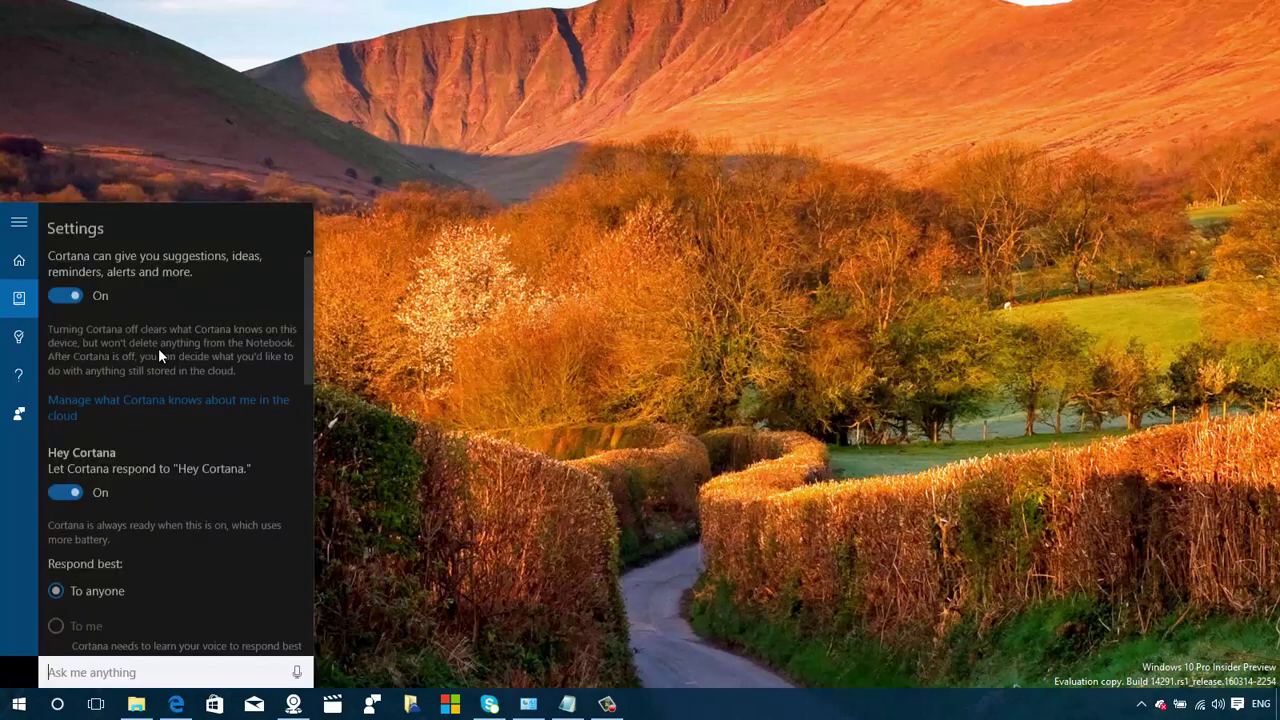
scroll(158, 350, down, 3)
scroll(158, 348, down, 5)
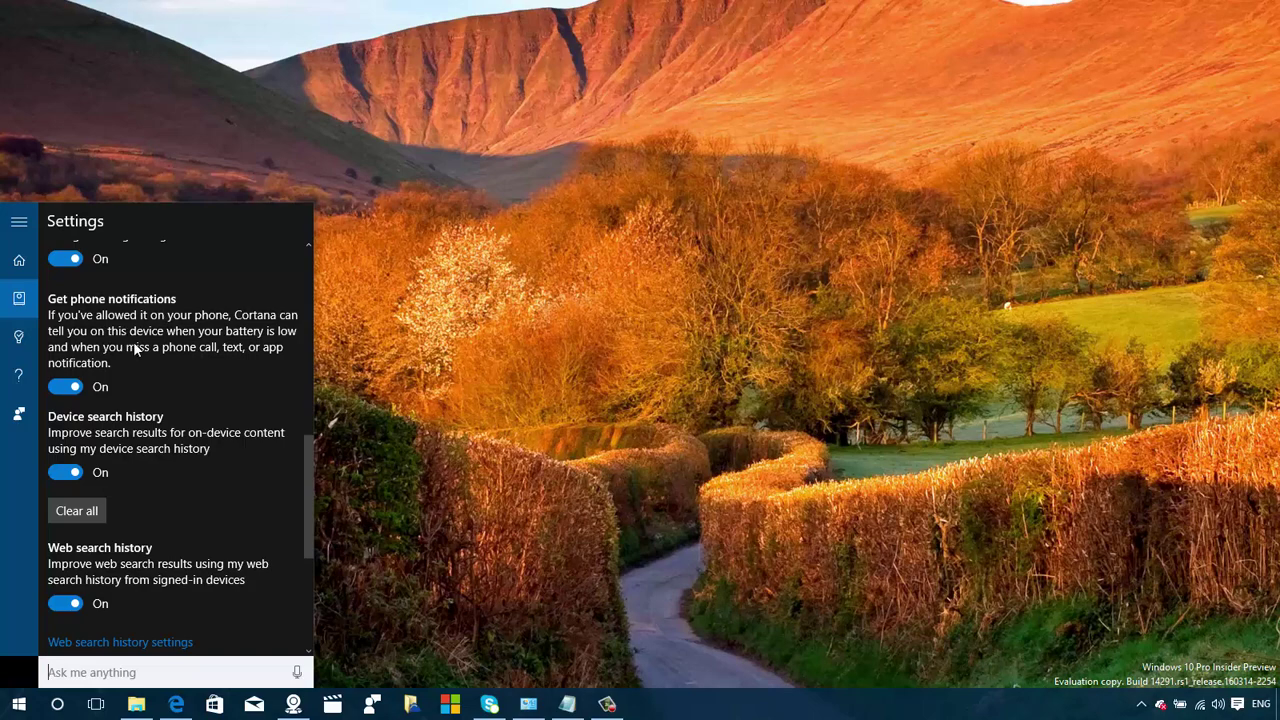
click(436, 343)
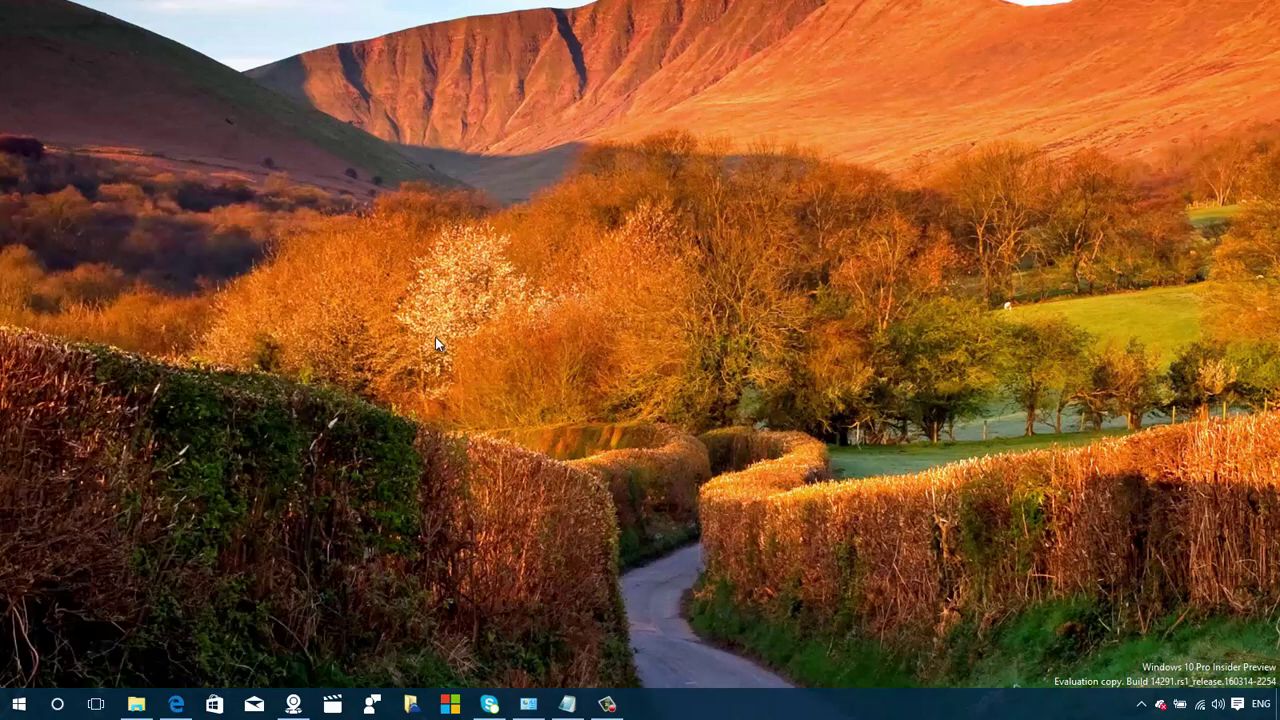